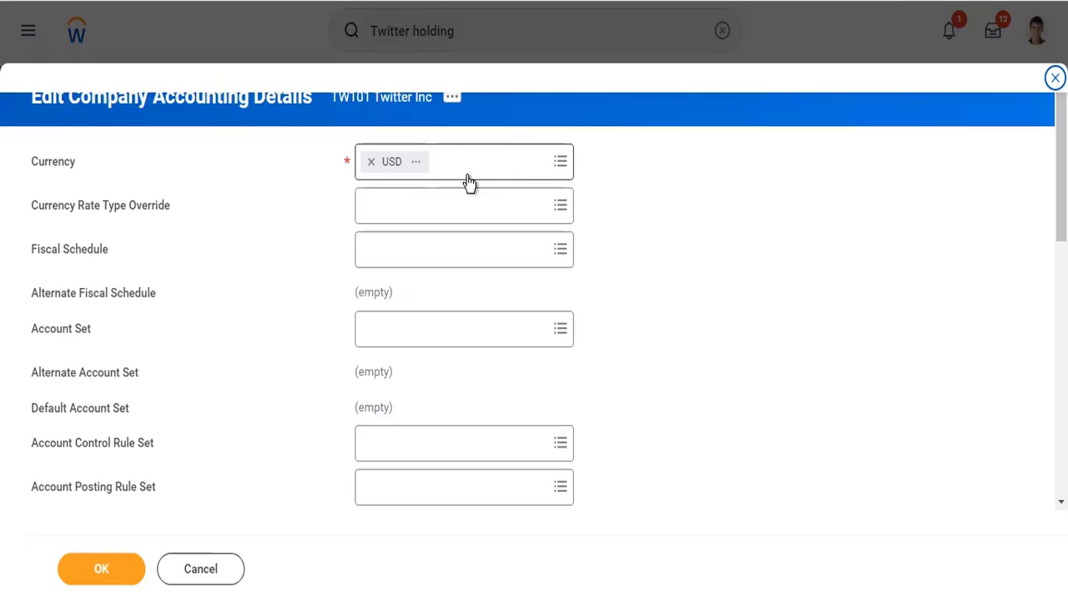
Set the company's Translation Currency to EUR, GBP, INR, JPY and HKD from the preferred currencies.
{"action": "scroll", "coordinate": [570, 311], "scroll_direction": "down", "scroll_amount": 4}
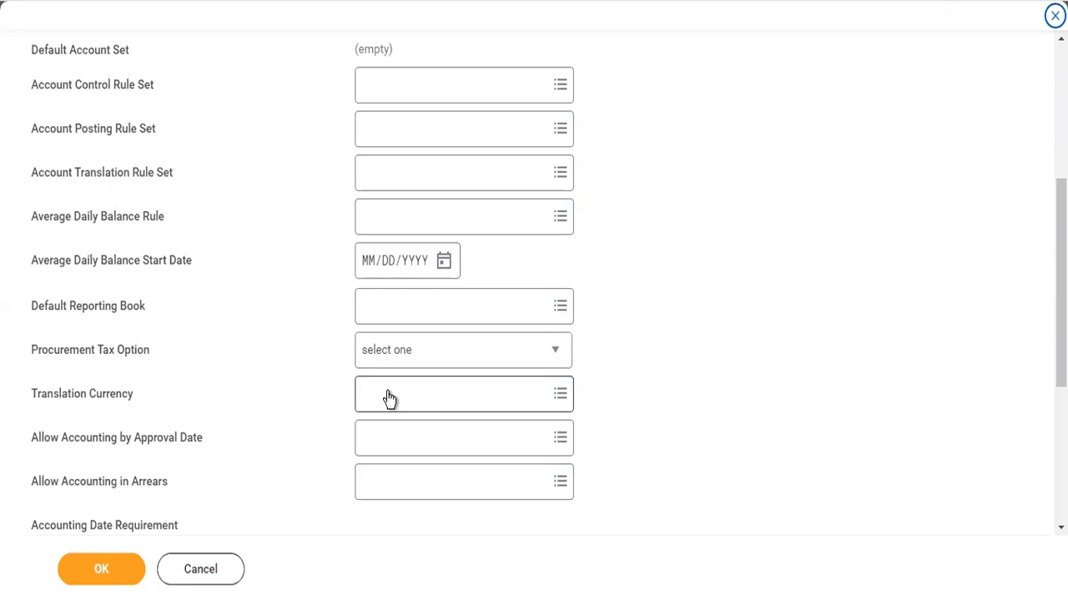
{"action": "scroll", "coordinate": [389, 398], "scroll_direction": "up", "scroll_amount": 4}
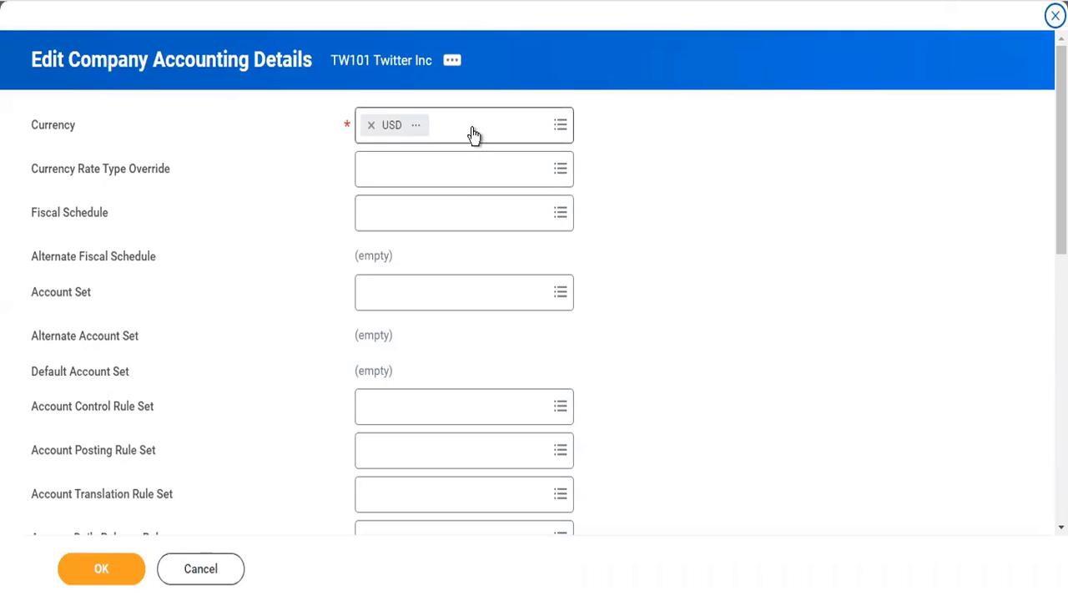
{"action": "scroll", "coordinate": [470, 400], "scroll_direction": "down", "scroll_amount": 3}
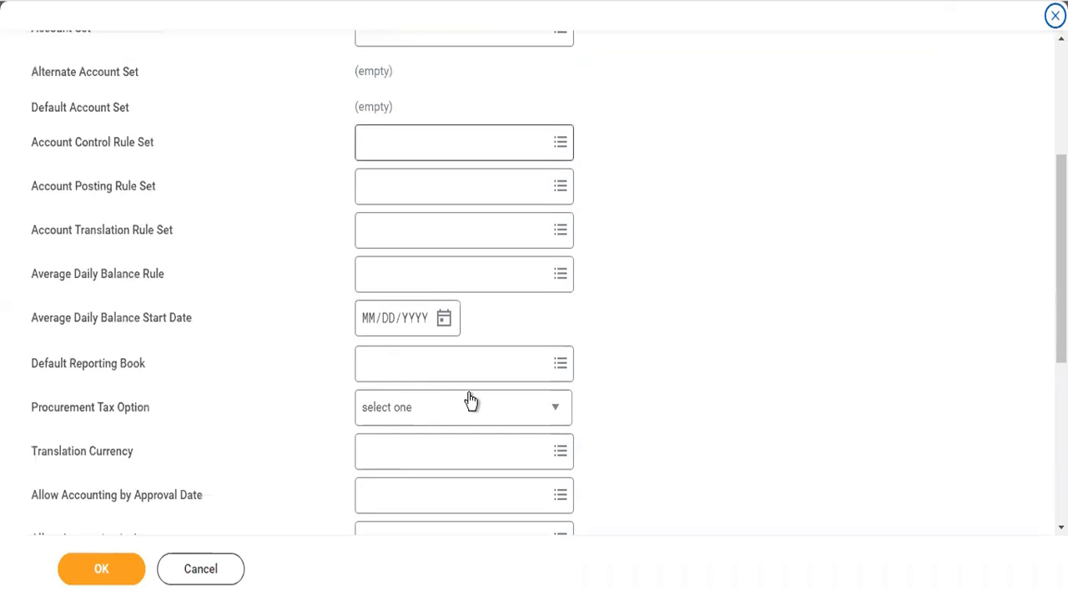
{"action": "left_click", "coordinate": [425, 446]}
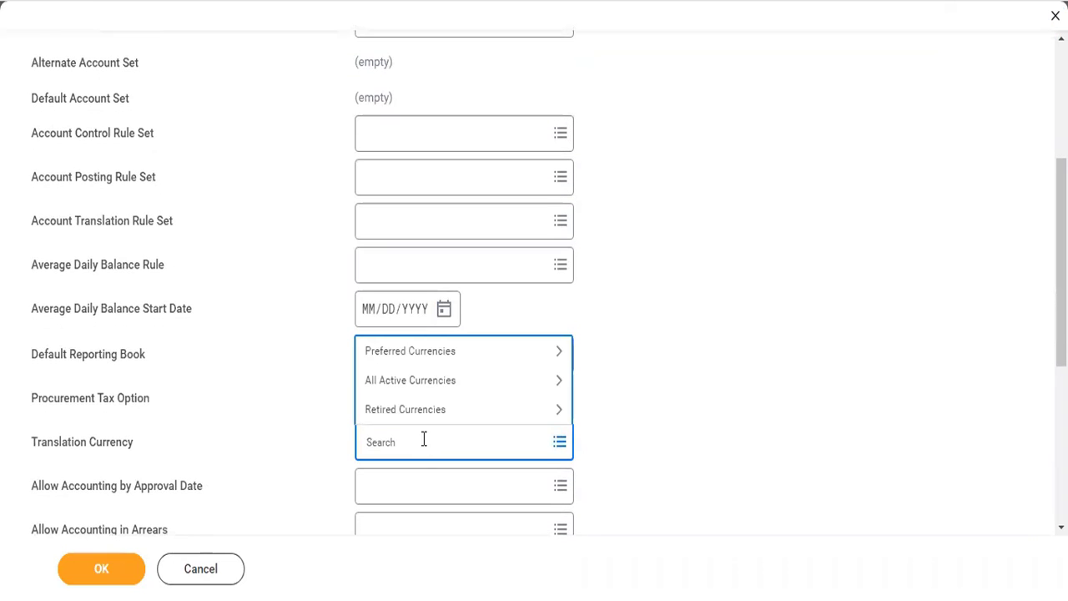
{"action": "left_click", "coordinate": [403, 349]}
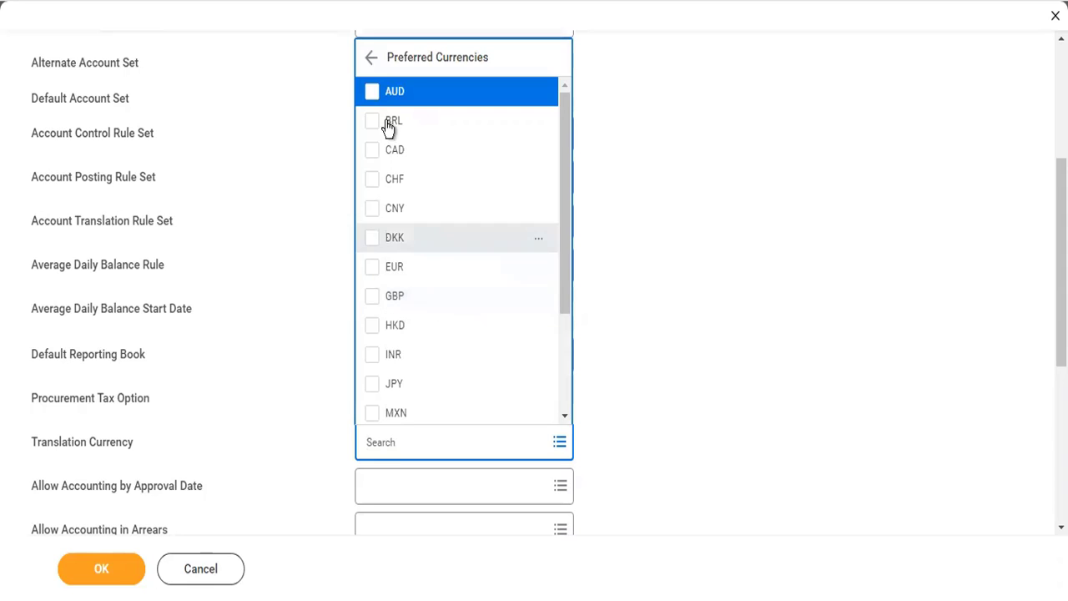
{"action": "left_click", "coordinate": [372, 282]}
{"action": "left_click", "coordinate": [371, 297]}
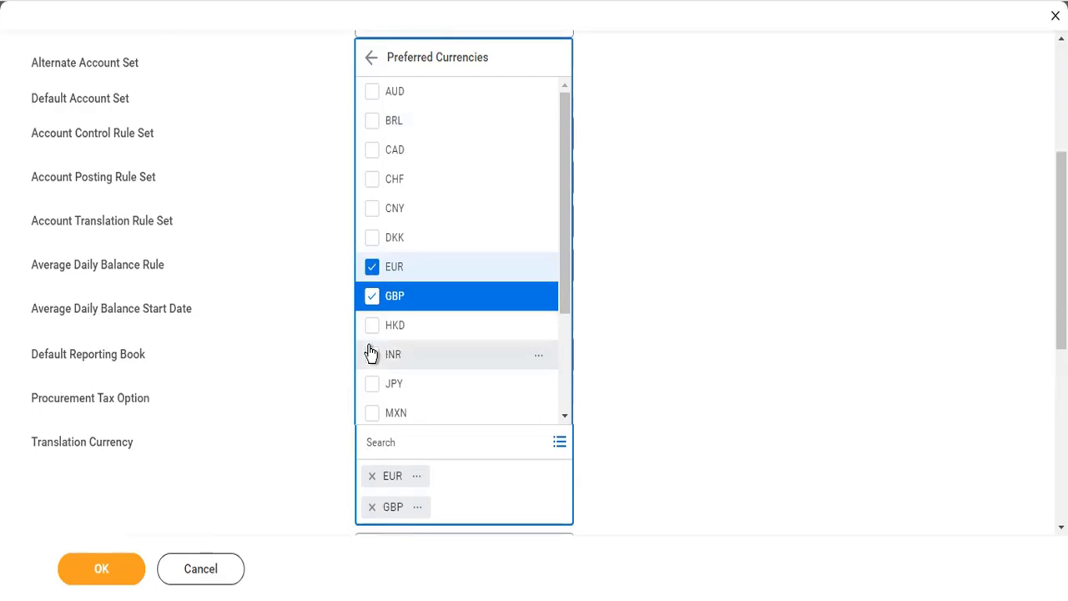
{"action": "left_click", "coordinate": [372, 356]}
{"action": "left_click", "coordinate": [372, 387]}
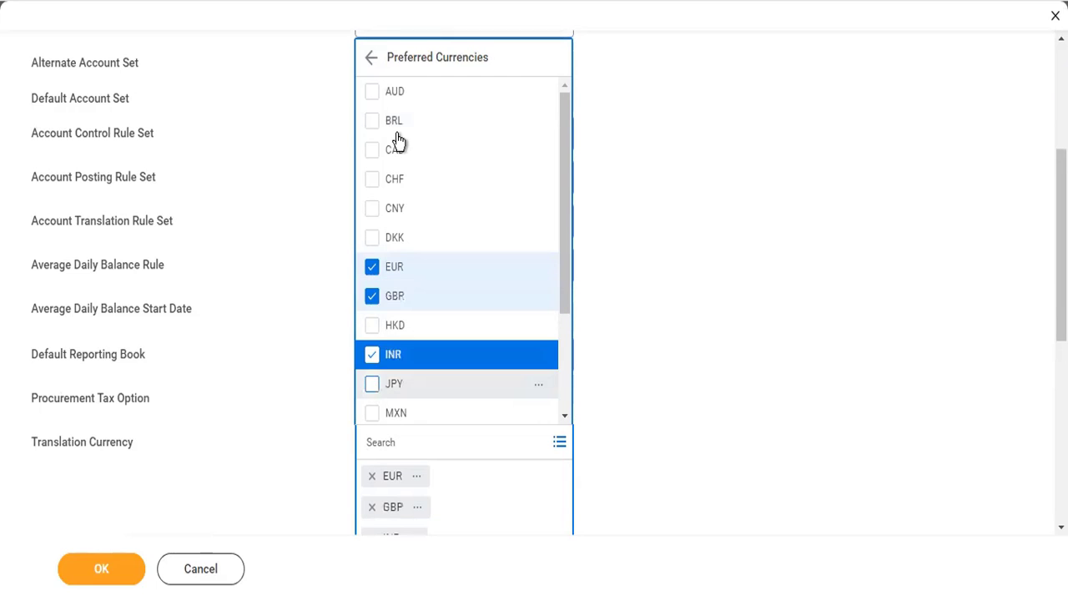
{"action": "left_click", "coordinate": [372, 327]}
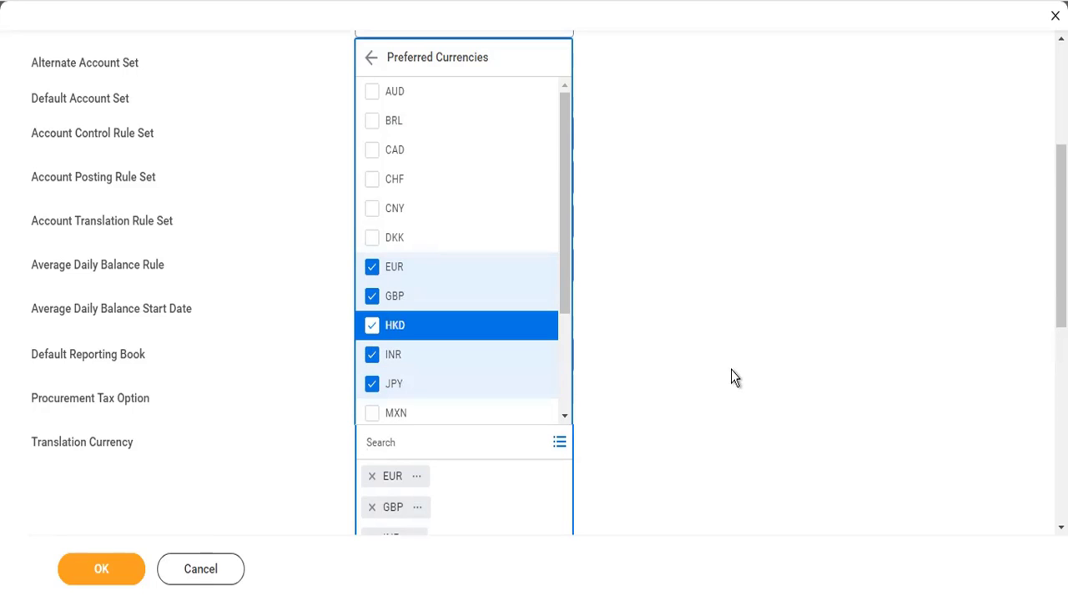
{"action": "left_click", "coordinate": [731, 377]}
{"action": "scroll", "coordinate": [731, 369], "scroll_direction": "down", "scroll_amount": 3}
{"action": "scroll", "coordinate": [731, 369], "scroll_direction": "up", "scroll_amount": 7}
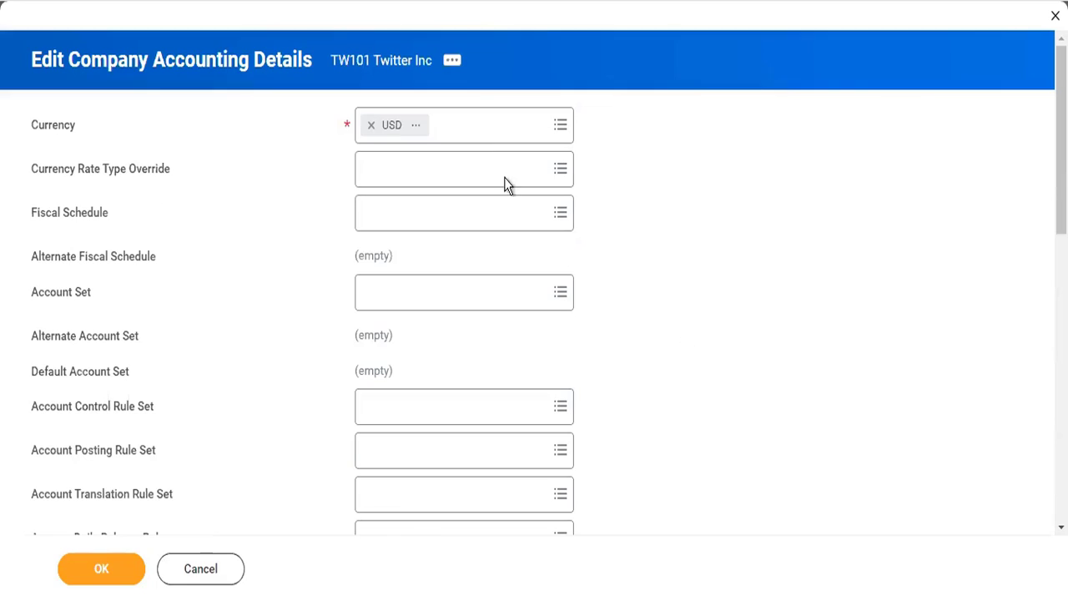
{"action": "left_click", "coordinate": [485, 139]}
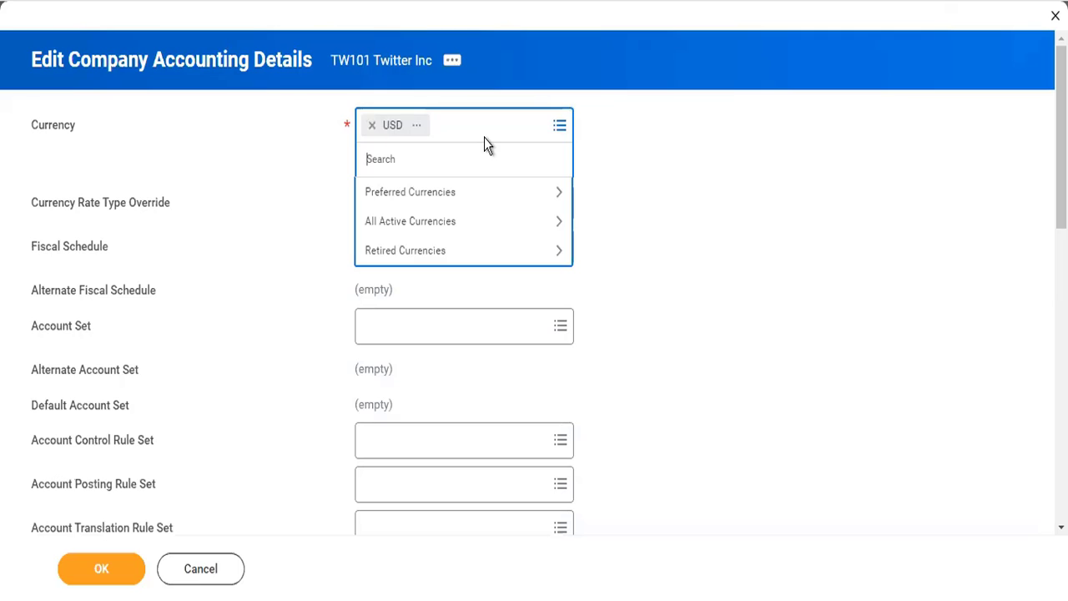
{"action": "scroll", "coordinate": [851, 417], "scroll_direction": "down", "scroll_amount": 4}
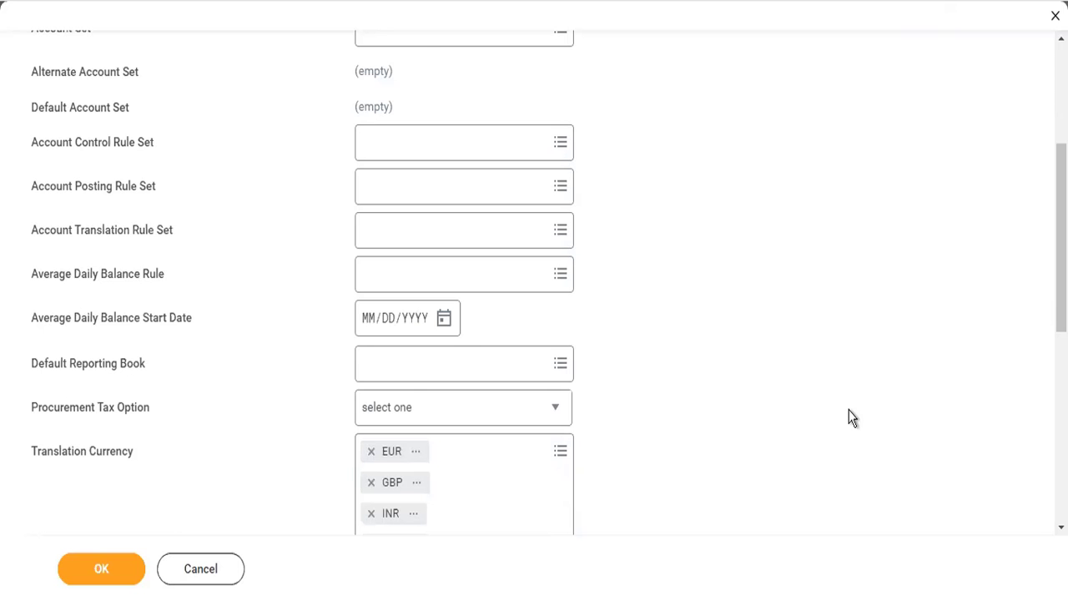
Set the company's Fiscal Schedule to Standard Corporate Schedule.
{"action": "scroll", "coordinate": [851, 418], "scroll_direction": "up", "scroll_amount": 4}
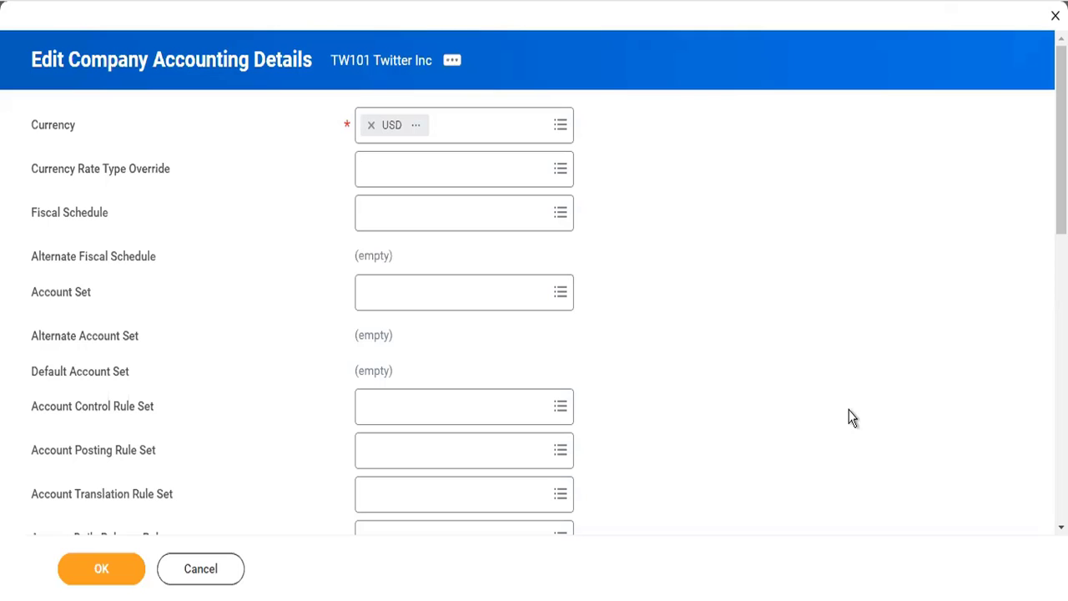
{"action": "left_click", "coordinate": [475, 230]}
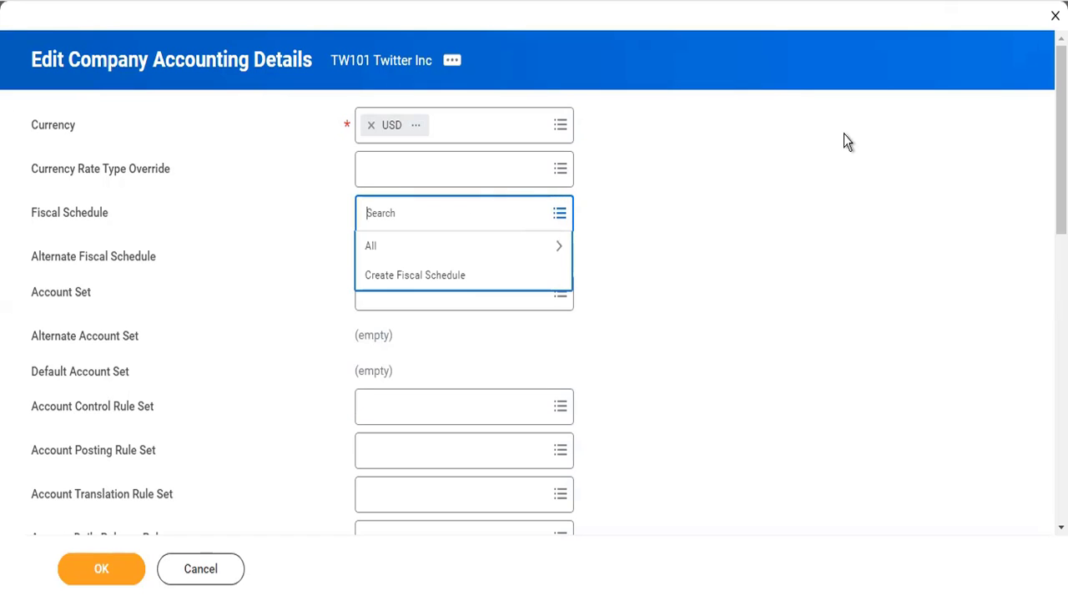
{"action": "left_click", "coordinate": [458, 246]}
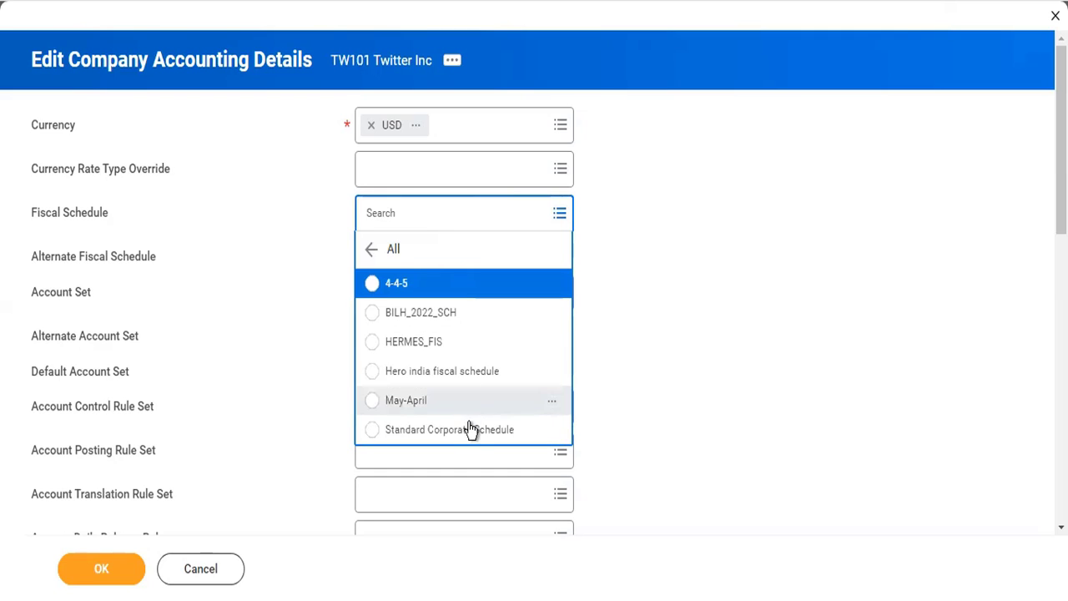
{"action": "left_click", "coordinate": [470, 431]}
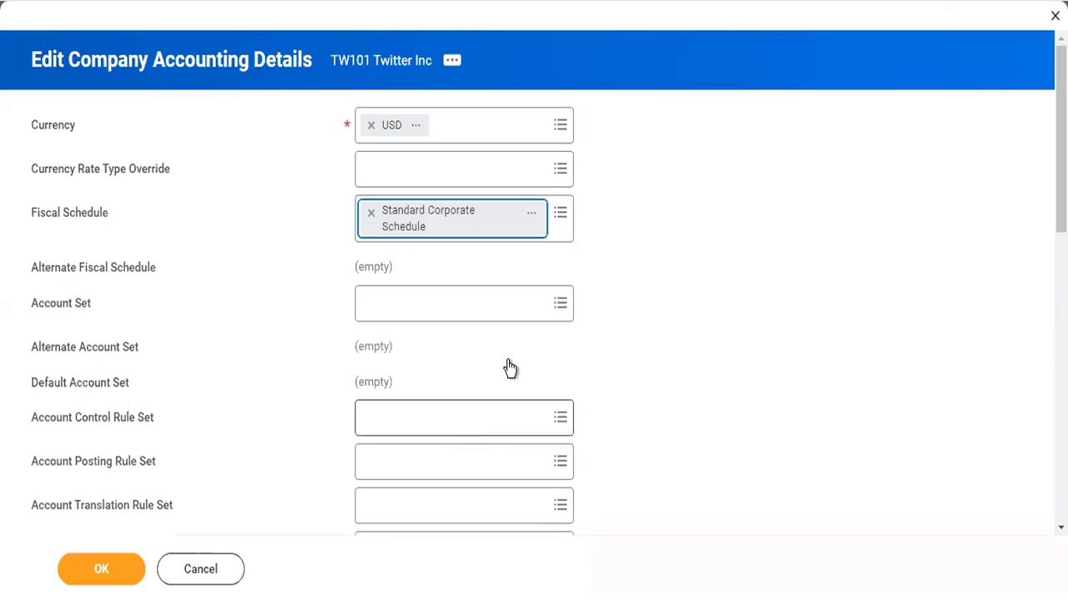
Open the details of Standard Corporate Schedule in a separate browser tab and decline restoring the last session.
{"action": "left_click", "coordinate": [540, 215]}
{"action": "right_click", "coordinate": [556, 227]}
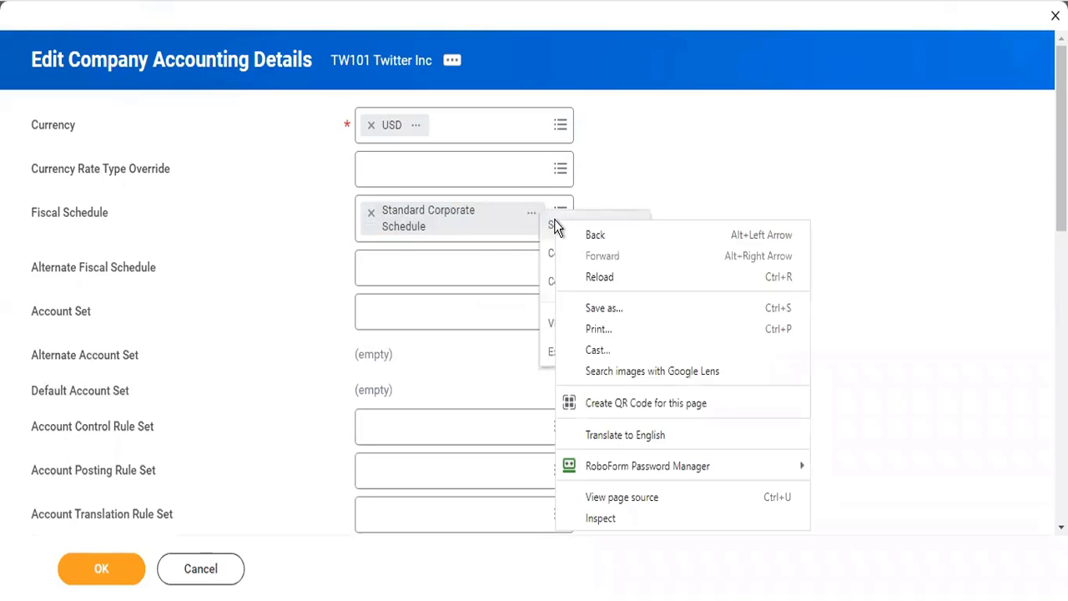
{"action": "left_click", "coordinate": [555, 221]}
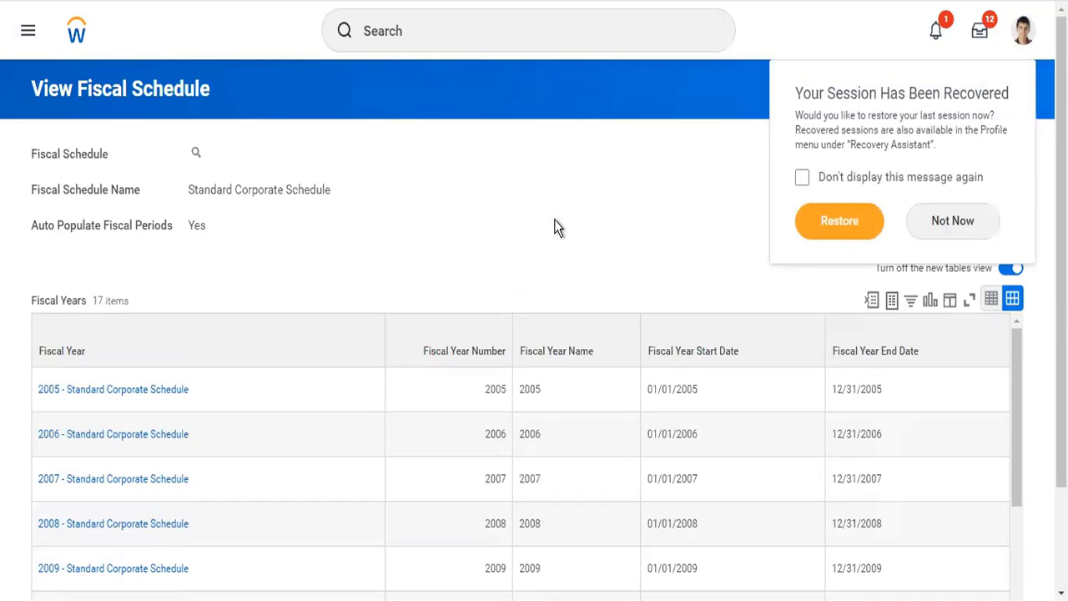
{"action": "left_click", "coordinate": [965, 220]}
Examine the list of fiscal years with their start and end dates in Standard Corporate Schedule.
{"action": "scroll", "coordinate": [445, 262], "scroll_direction": "down", "scroll_amount": 2}
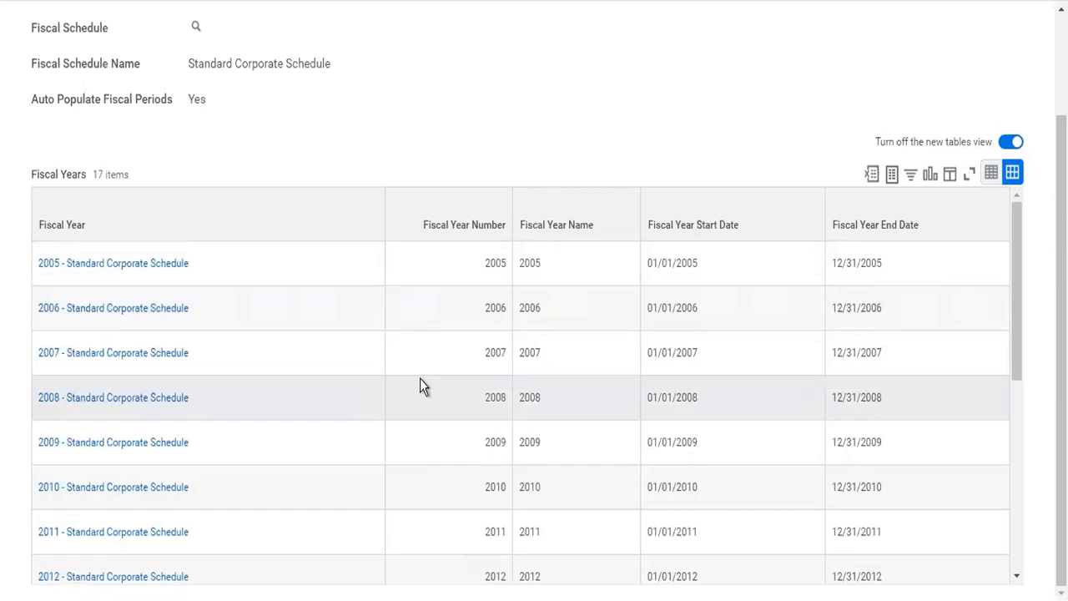
{"action": "scroll", "coordinate": [420, 378], "scroll_direction": "down", "scroll_amount": 5}
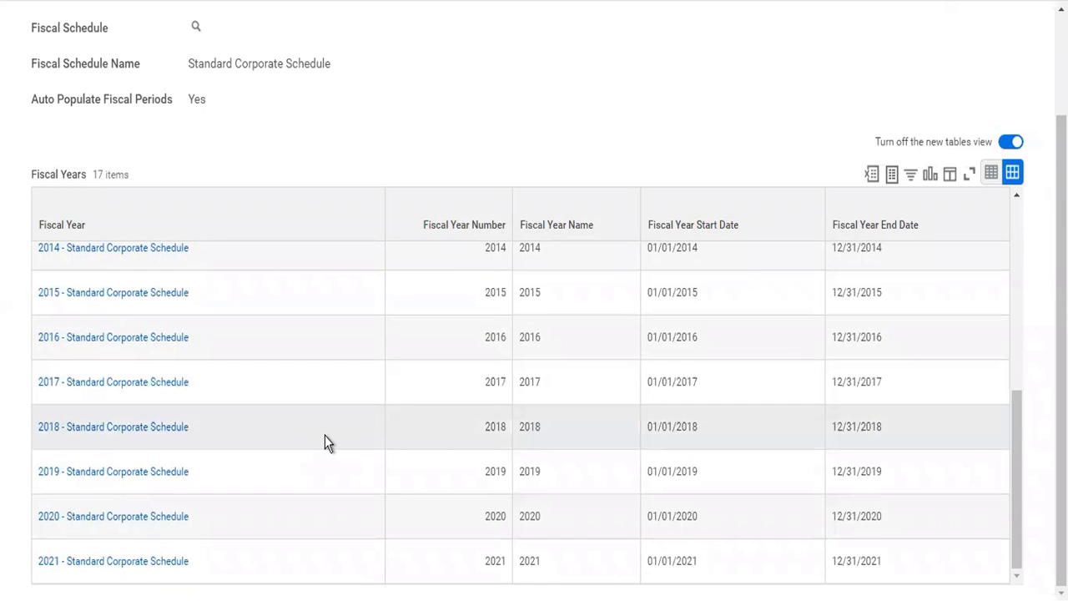
{"action": "scroll", "coordinate": [324, 435], "scroll_direction": "up", "scroll_amount": 5}
{"action": "scroll", "coordinate": [324, 436], "scroll_direction": "down", "scroll_amount": 1}
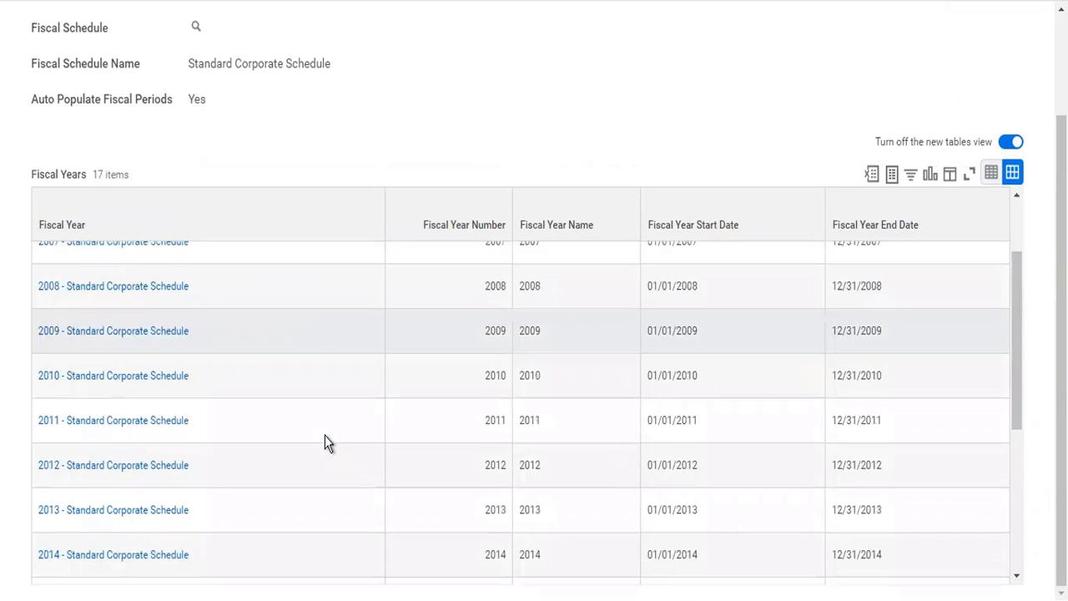
{"action": "scroll", "coordinate": [325, 435], "scroll_direction": "down", "scroll_amount": 2}
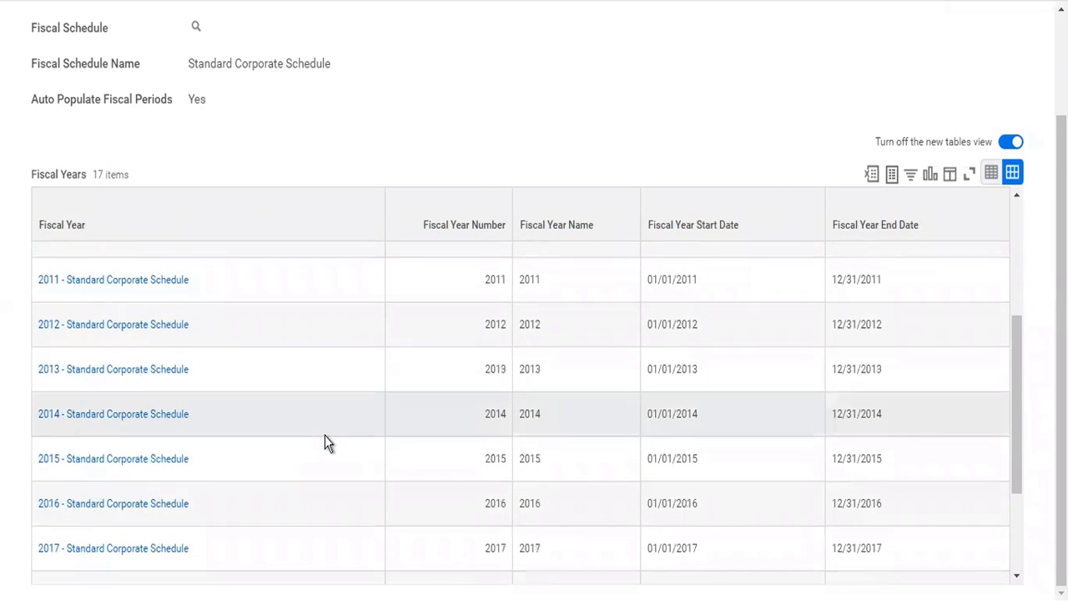
{"action": "scroll", "coordinate": [325, 435], "scroll_direction": "down", "scroll_amount": 2}
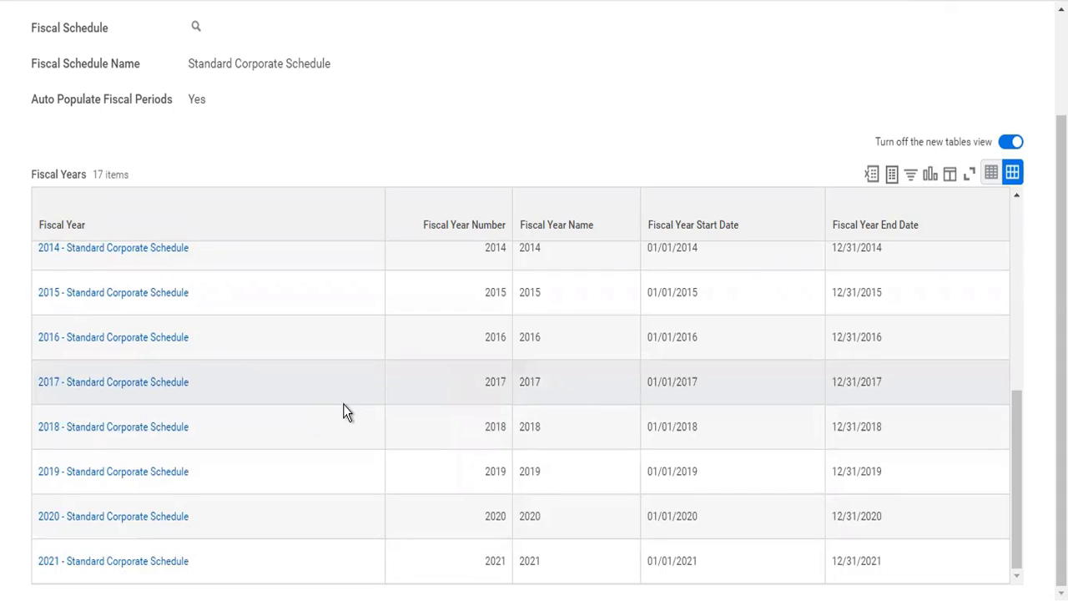
{"action": "scroll", "coordinate": [343, 404], "scroll_direction": "up", "scroll_amount": 6}
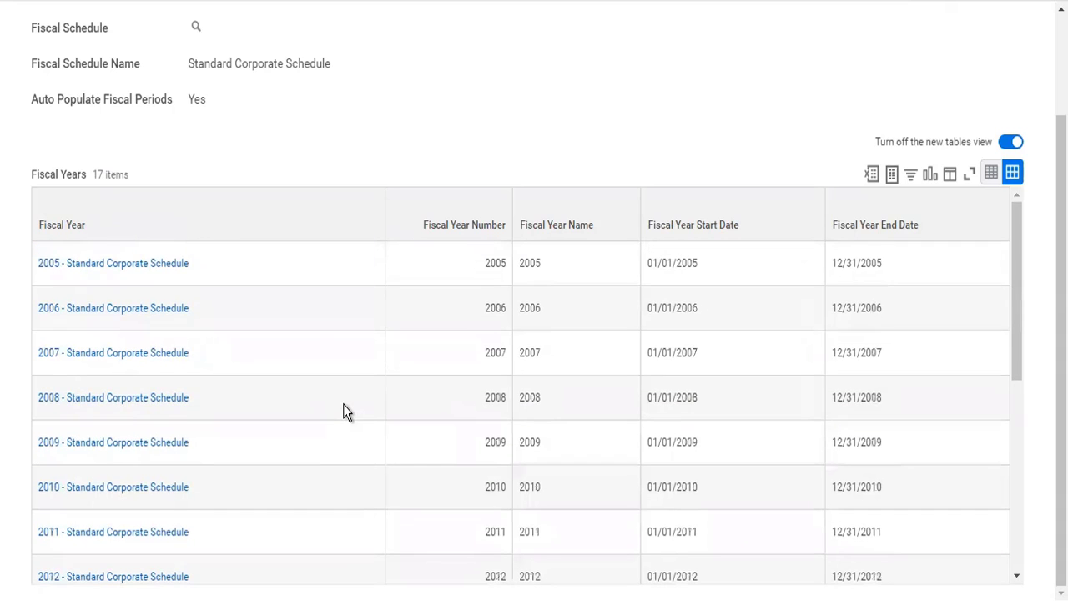
{"action": "scroll", "coordinate": [500, 162], "scroll_direction": "up", "scroll_amount": 3}
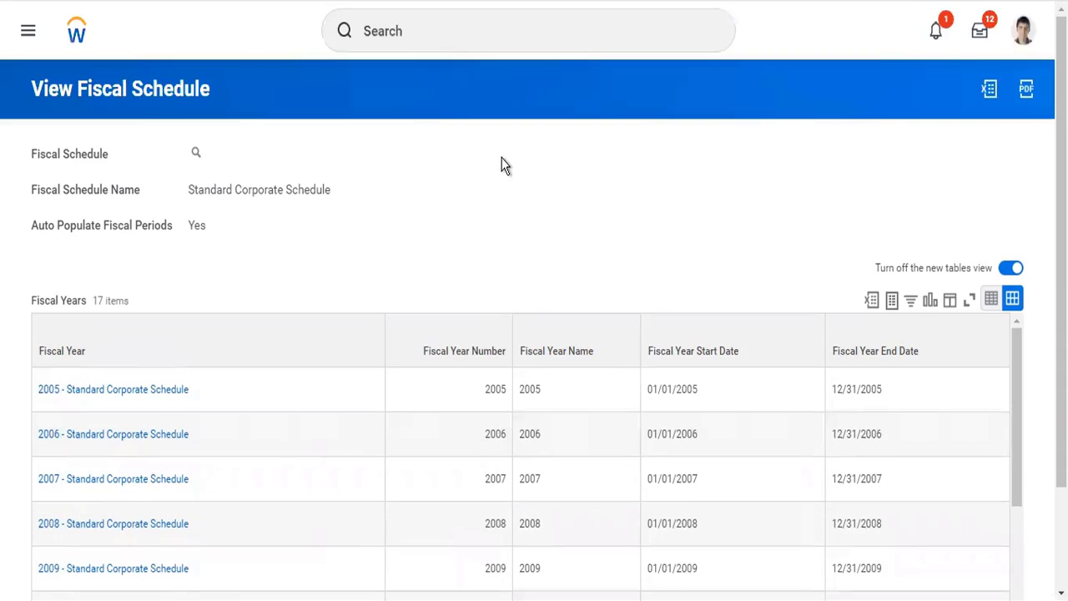
Search for "cr next" and open the Create Next Fiscal Year task.
{"action": "left_click", "coordinate": [511, 26]}
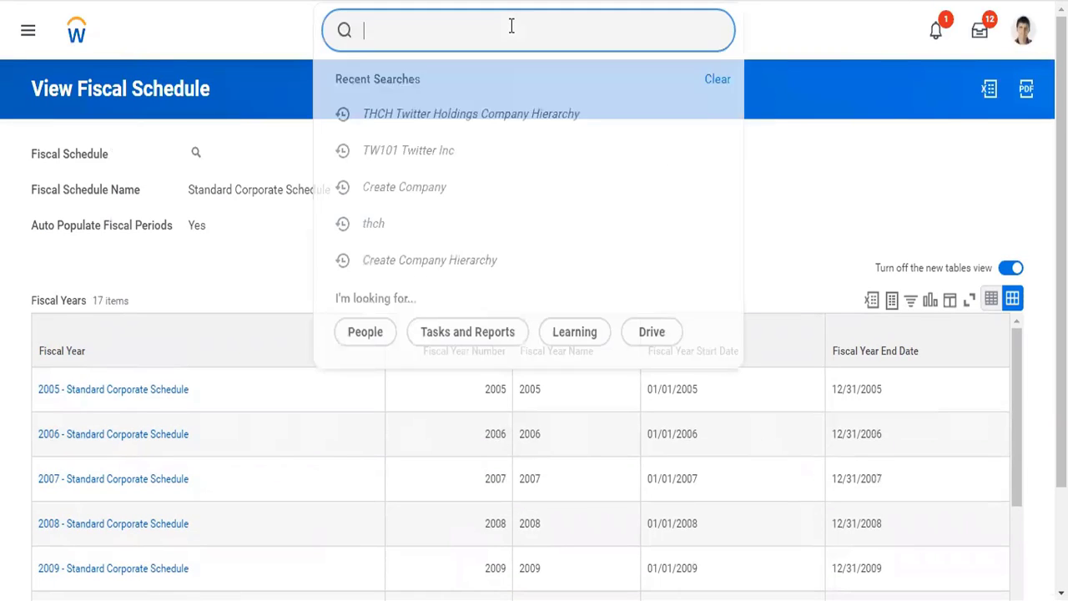
{"action": "type", "text": "cr next"}
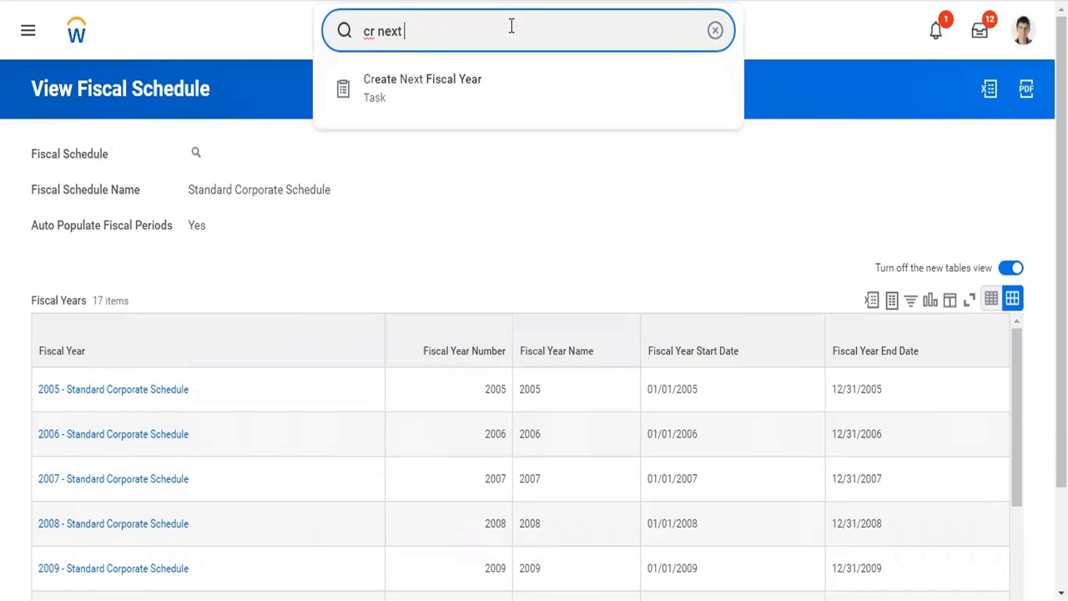
{"action": "key", "text": "Down"}
{"action": "key", "text": "Return"}
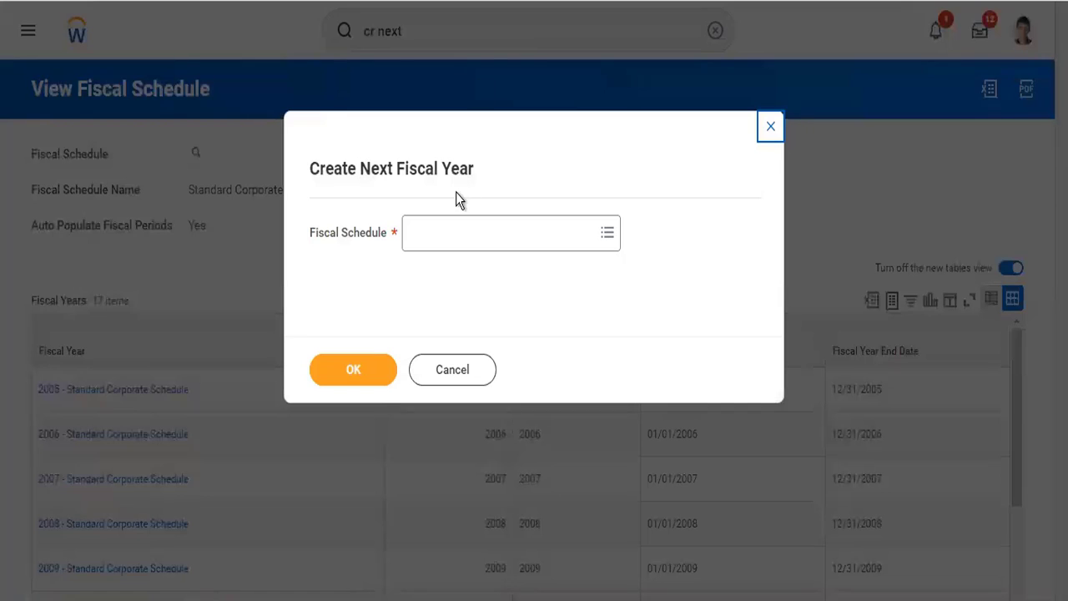
Choose Standard Corporate Schedule as the schedule for the next fiscal year and proceed to its details.
{"action": "left_click", "coordinate": [459, 237]}
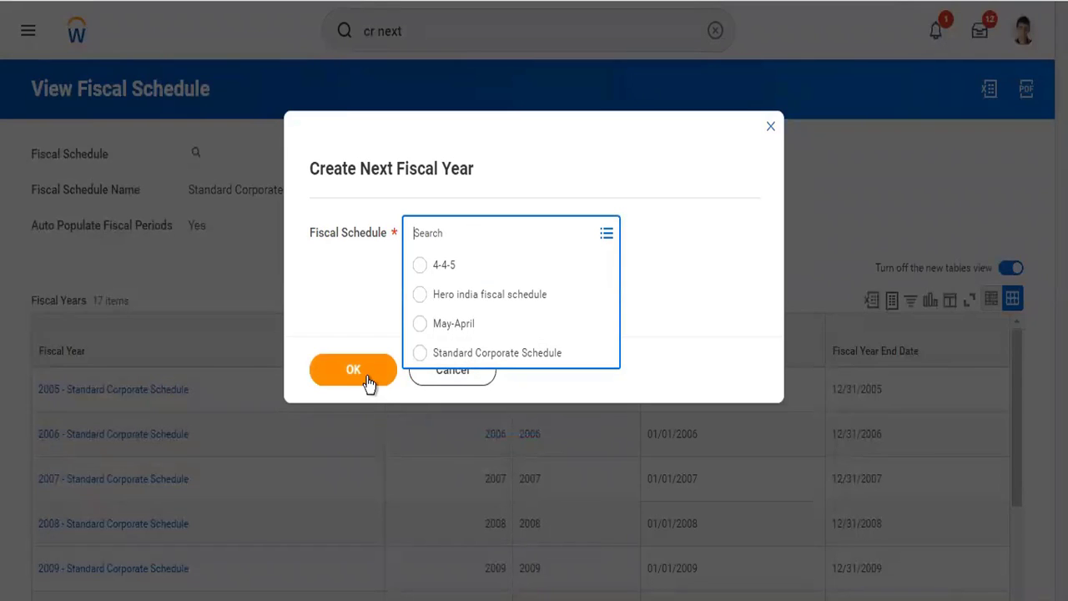
{"action": "left_click", "coordinate": [472, 355]}
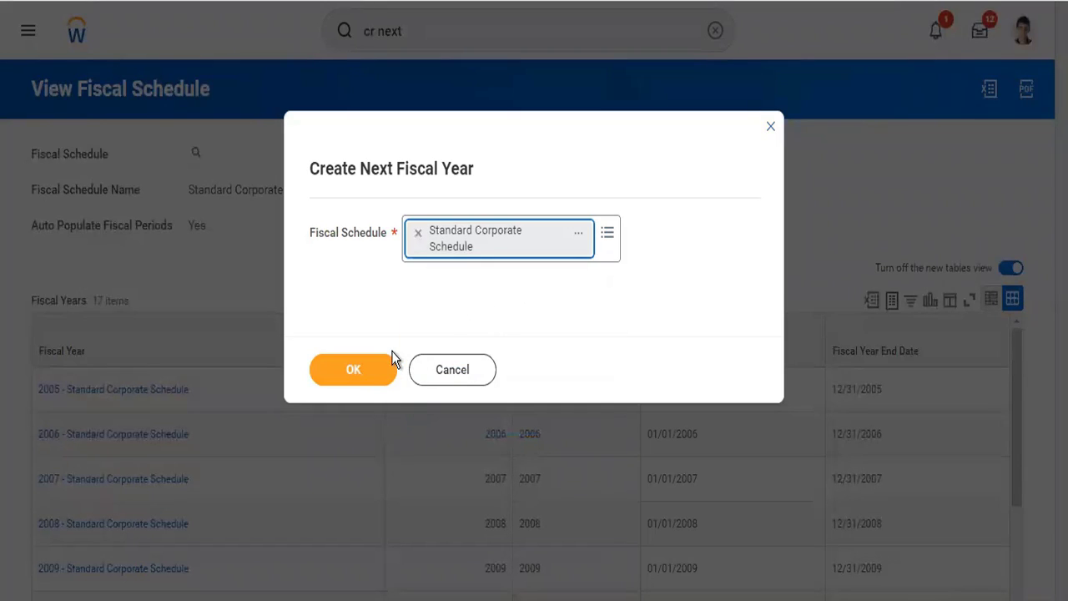
{"action": "left_click", "coordinate": [351, 369]}
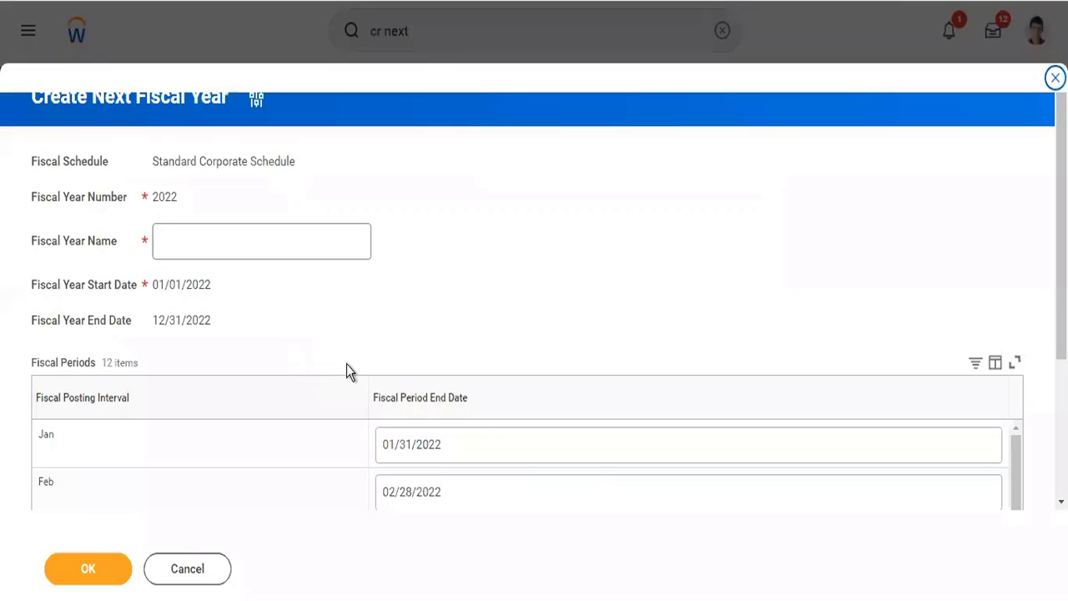
Review the new year's fiscal periods and enter "2022- Standard Corporate Schedule" as the Fiscal Year Name.
{"action": "scroll", "coordinate": [346, 364], "scroll_direction": "down", "scroll_amount": 3}
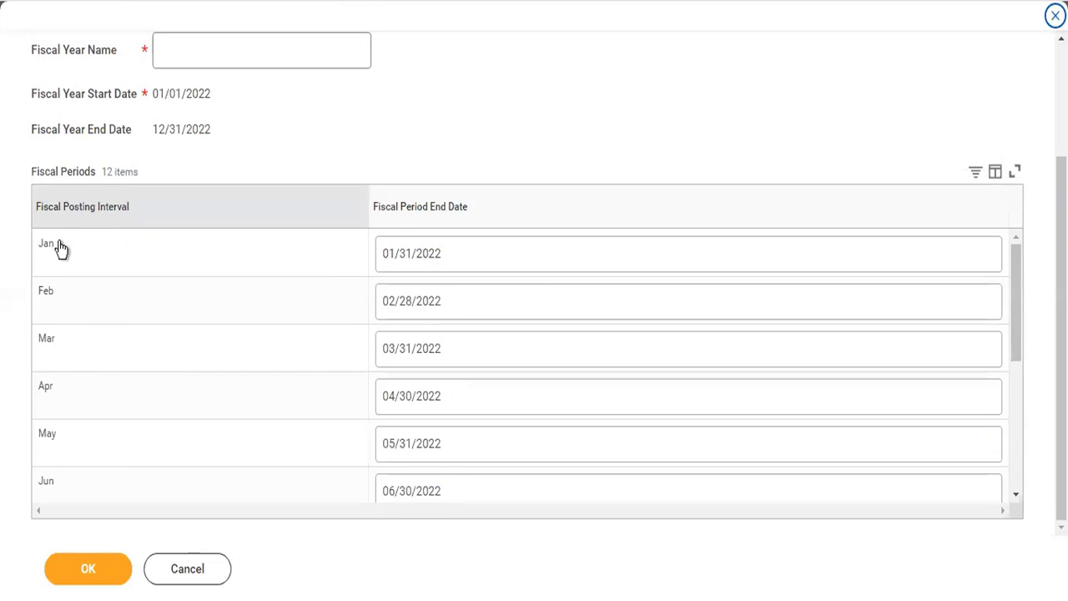
{"action": "mouse_move", "coordinate": [45, 259]}
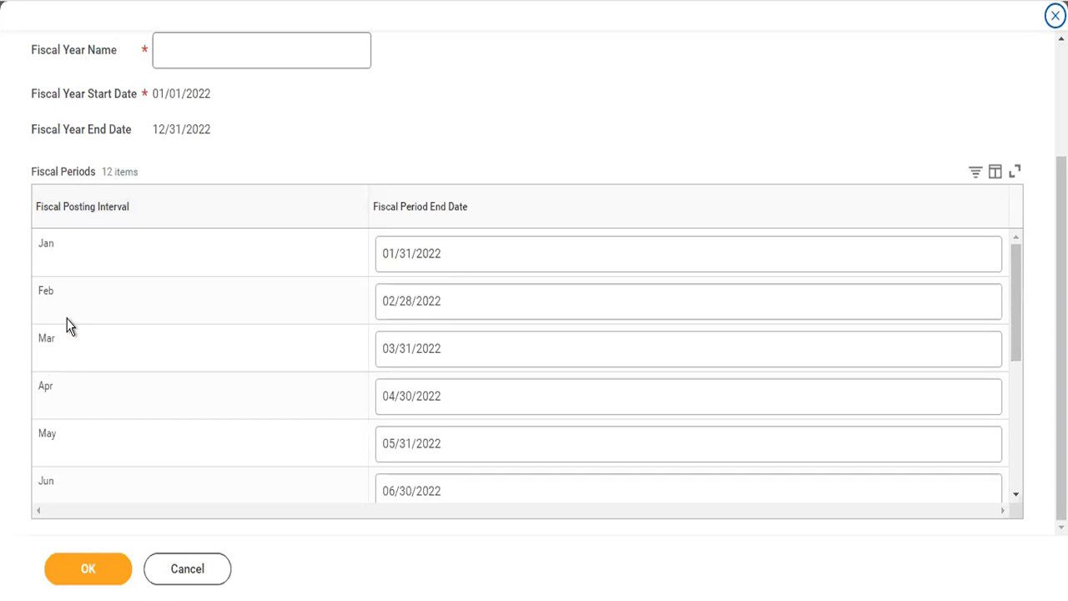
{"action": "scroll", "coordinate": [71, 326], "scroll_direction": "up", "scroll_amount": 2}
{"action": "left_click", "coordinate": [189, 201]}
{"action": "type", "text": "2022"}
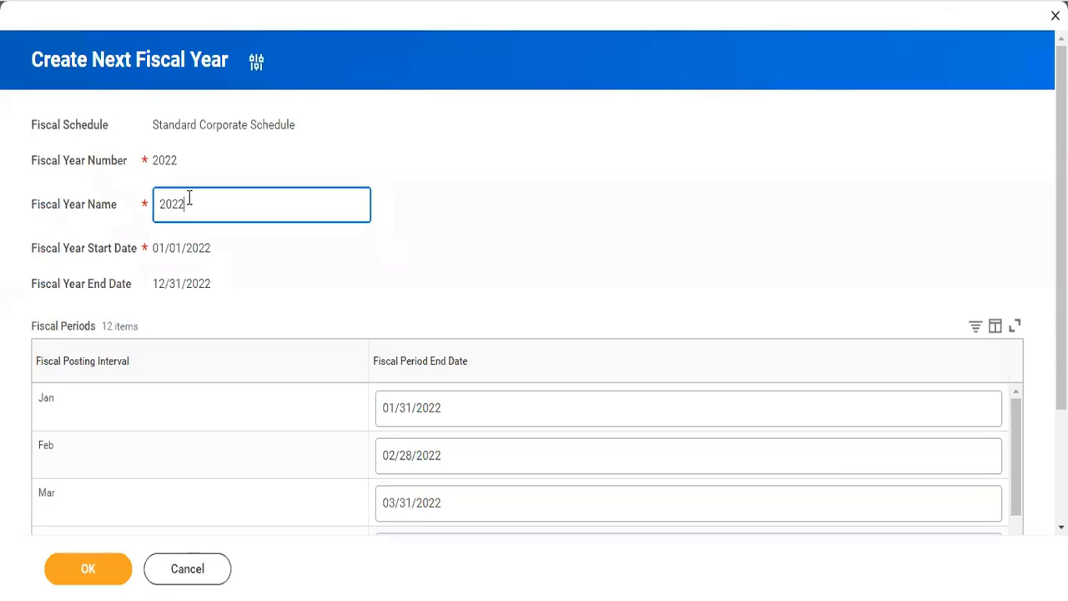
{"action": "type", "text": "-Standard Corporate Sched"}
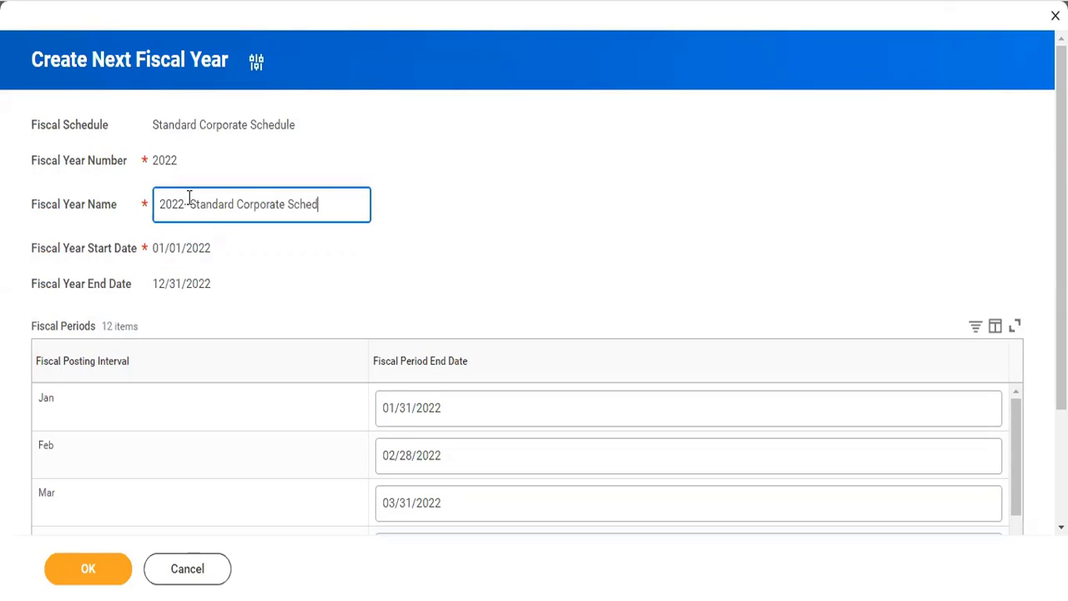
{"action": "type", "text": "ule"}
{"action": "left_click", "coordinate": [289, 249]}
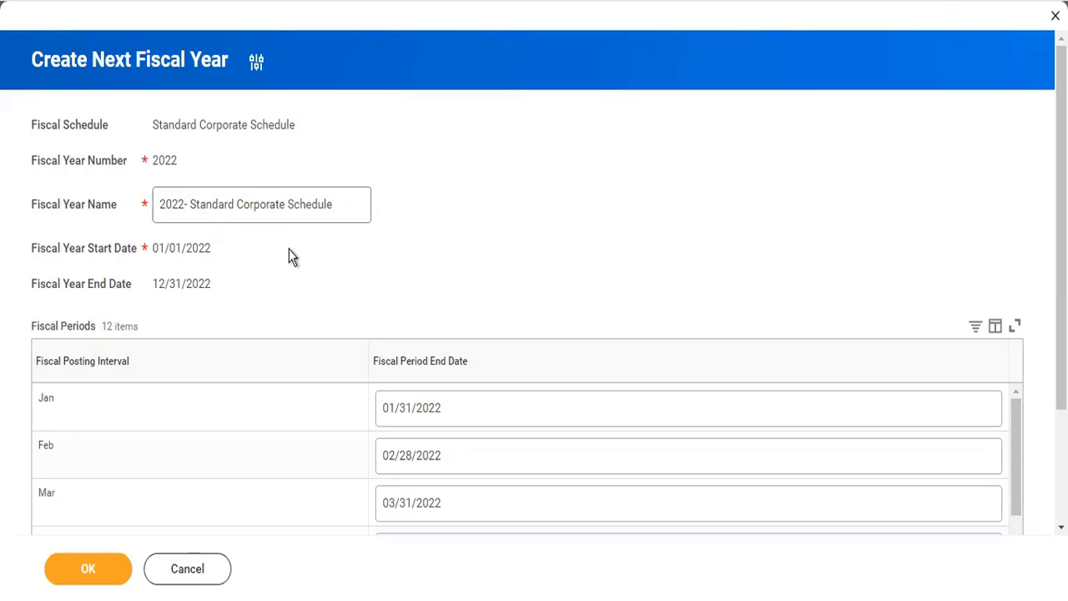
Submit the new 2022 fiscal year and open Standard Corporate Schedule to find that year in its list.
{"action": "left_click", "coordinate": [87, 567]}
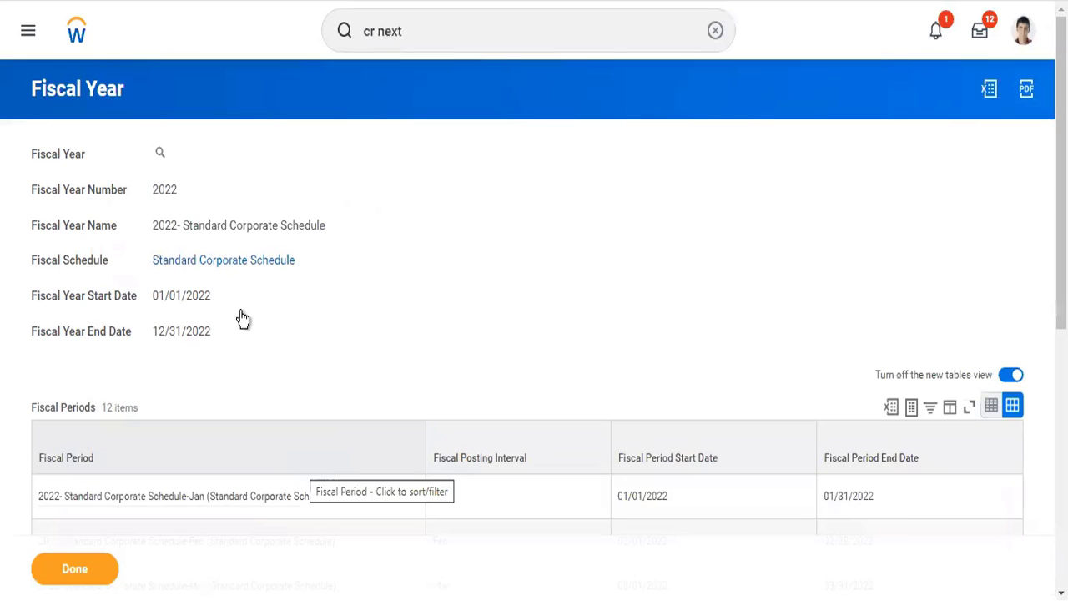
{"action": "left_click", "coordinate": [238, 262]}
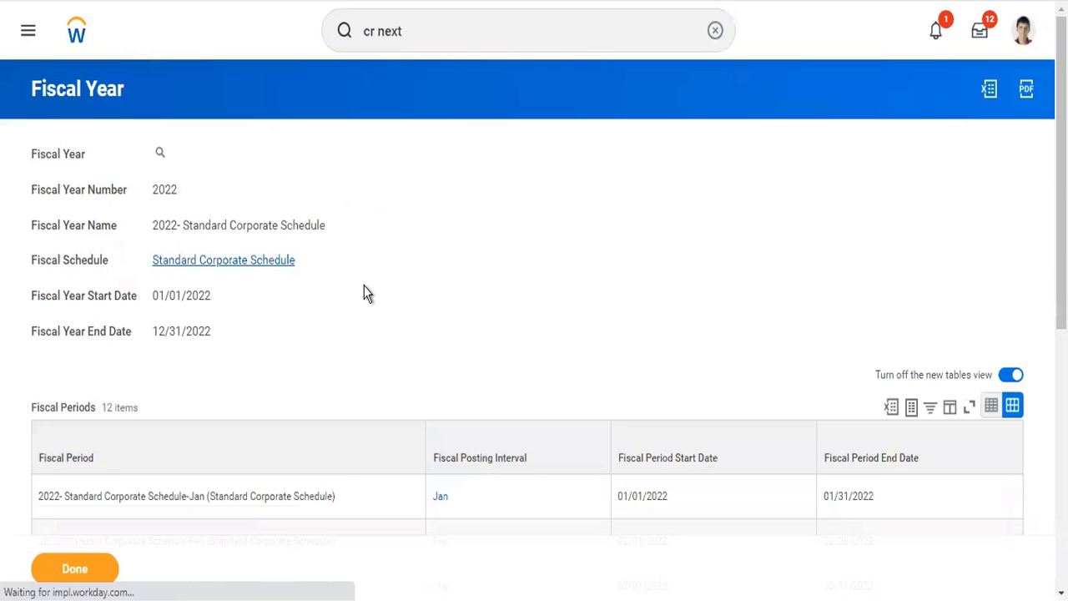
{"action": "scroll", "coordinate": [212, 511], "scroll_direction": "down", "scroll_amount": 3}
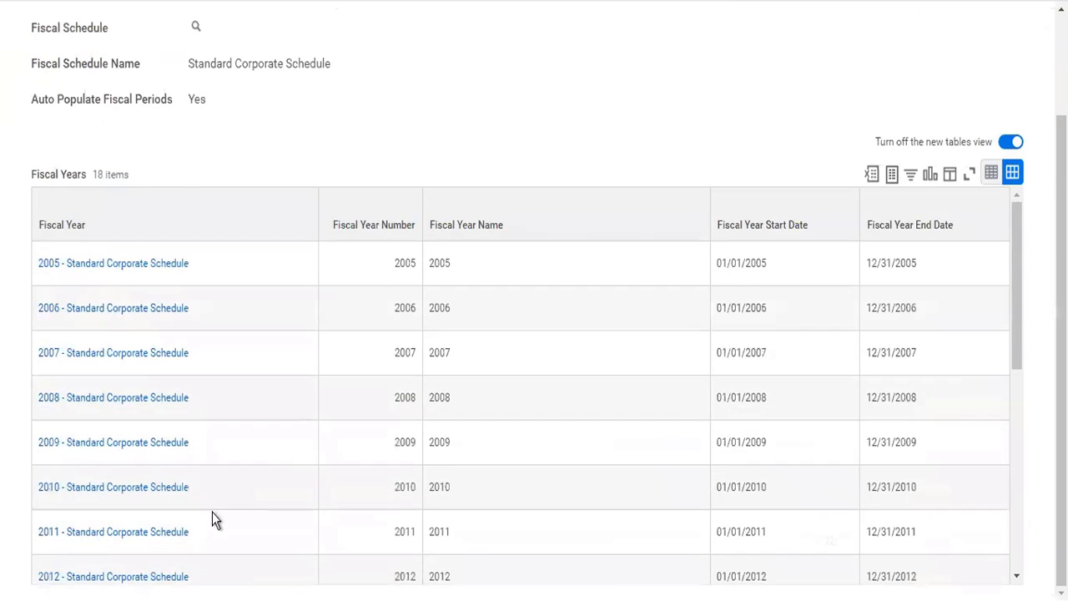
{"action": "scroll", "coordinate": [212, 512], "scroll_direction": "down", "scroll_amount": 5}
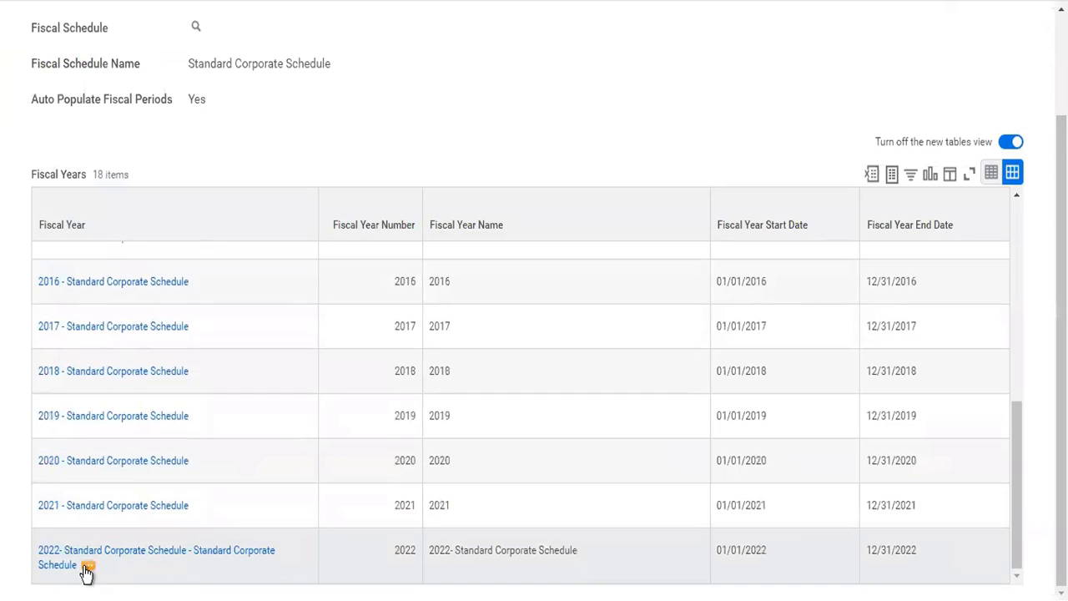
Edit the 2022 fiscal year from the schedule's list, shortening its Fiscal Year Name to 2022, and save it.
{"action": "left_click", "coordinate": [134, 580]}
{"action": "left_click", "coordinate": [88, 565]}
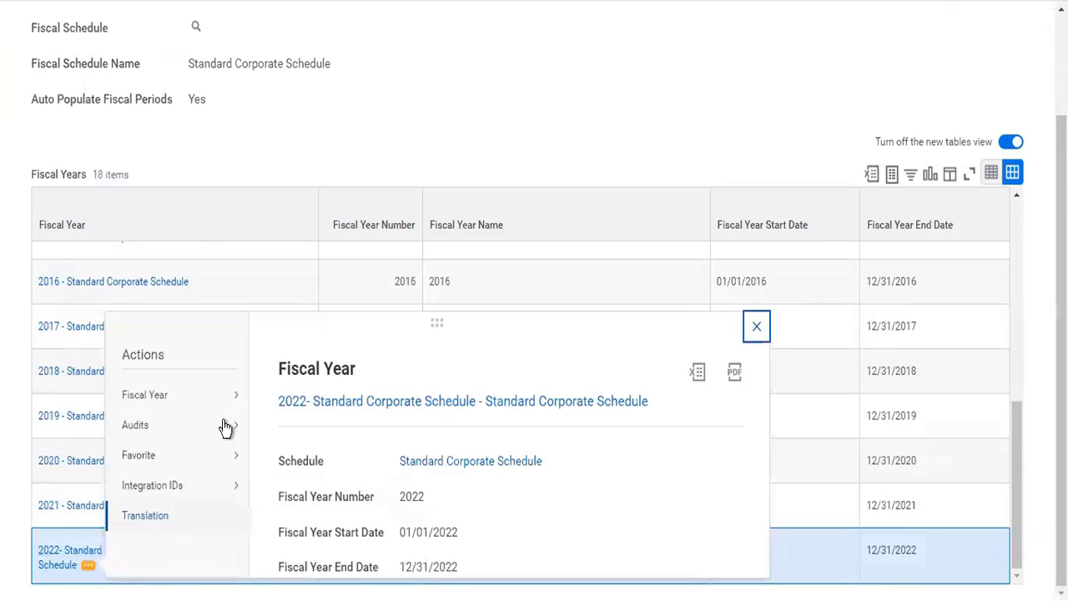
{"action": "mouse_move", "coordinate": [239, 389]}
{"action": "left_click", "coordinate": [278, 404]}
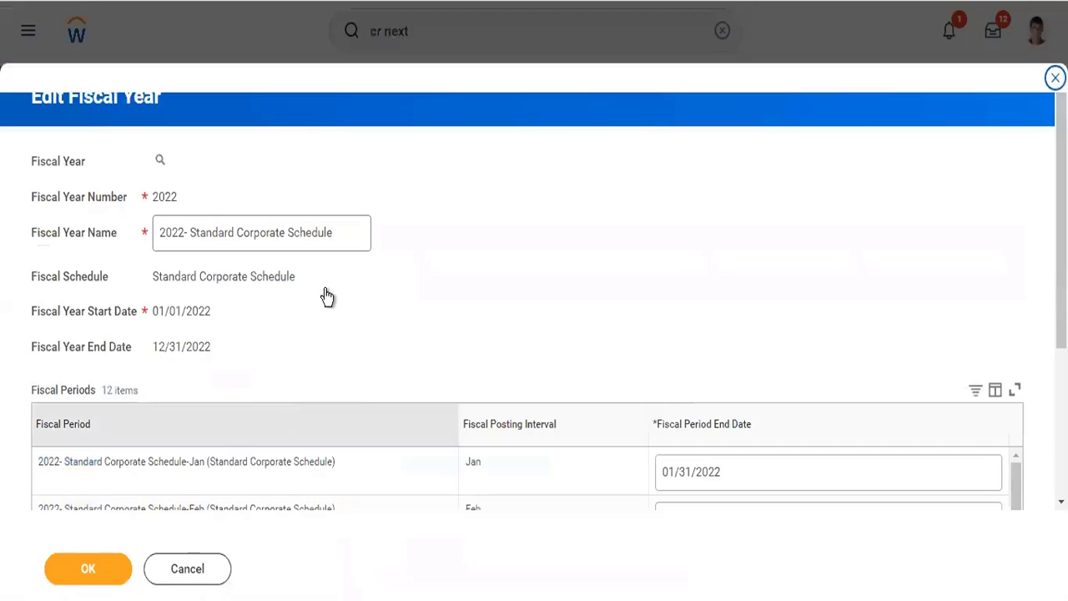
{"action": "left_click_drag", "start_coordinate": [356, 231], "coordinate": [185, 228]}
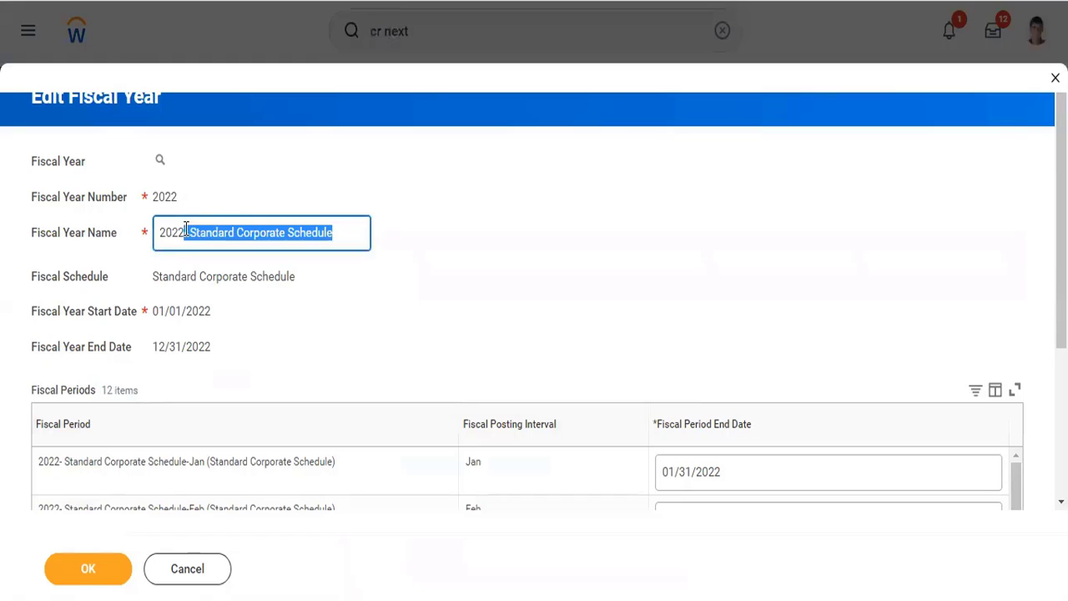
{"action": "key", "text": "BackSpace"}
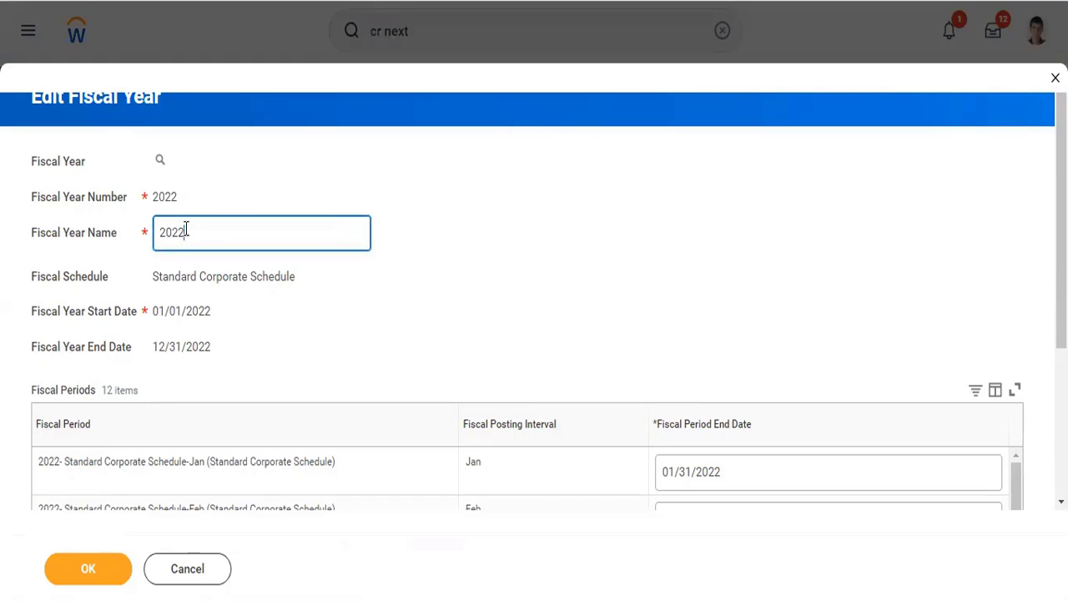
{"action": "left_click", "coordinate": [89, 571]}
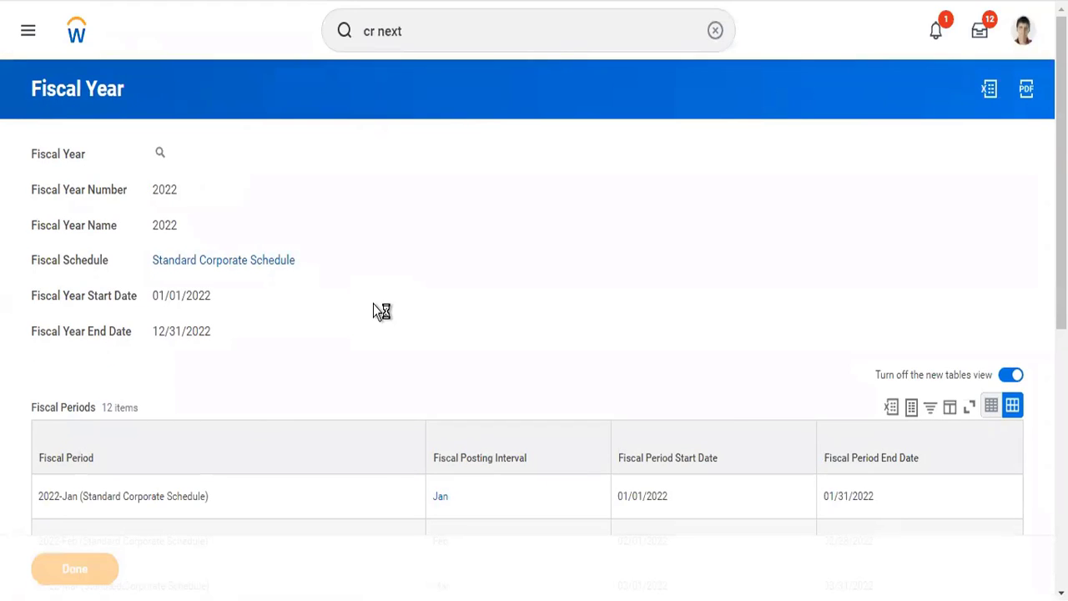
Review the fiscal years in Standard Corporate Schedule and close its browser tab to return to the company accounting details.
{"action": "scroll", "coordinate": [373, 304], "scroll_direction": "down", "scroll_amount": 2}
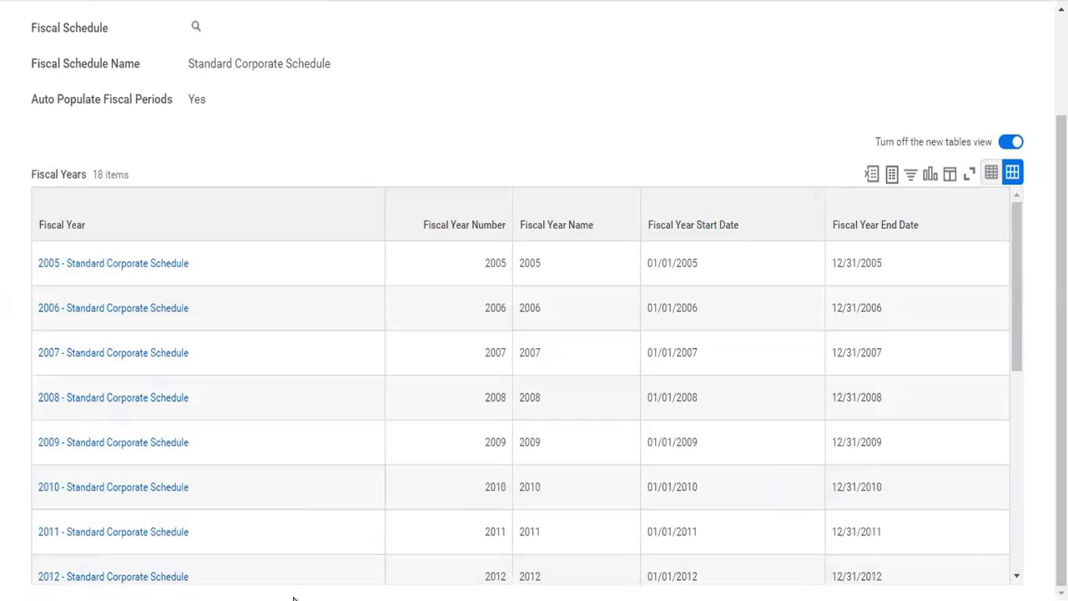
{"action": "scroll", "coordinate": [315, 511], "scroll_direction": "down", "scroll_amount": 5}
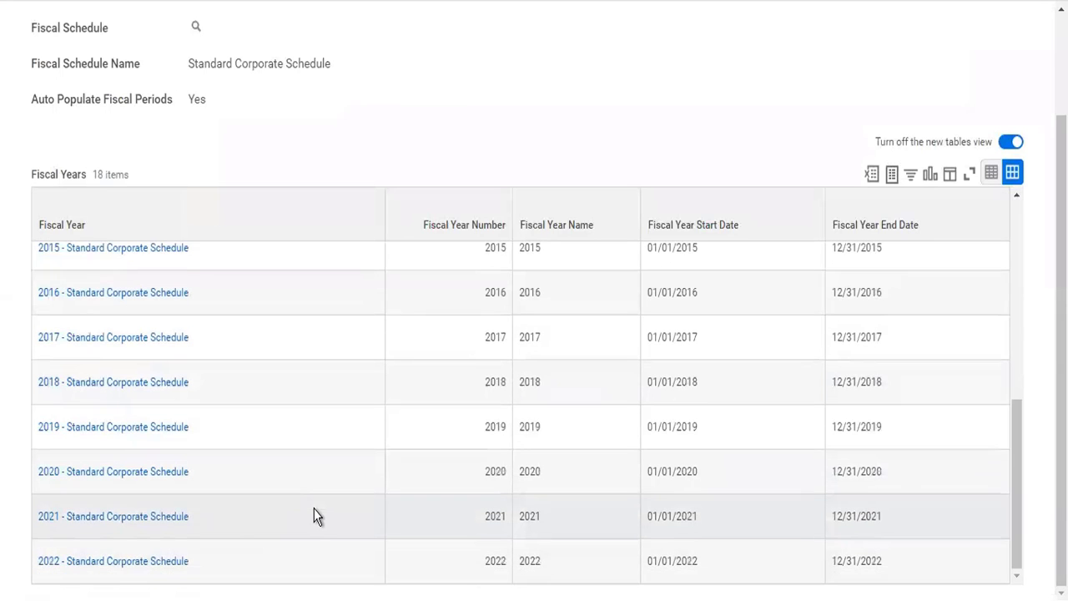
{"action": "scroll", "coordinate": [219, 576], "scroll_direction": "up", "scroll_amount": 5}
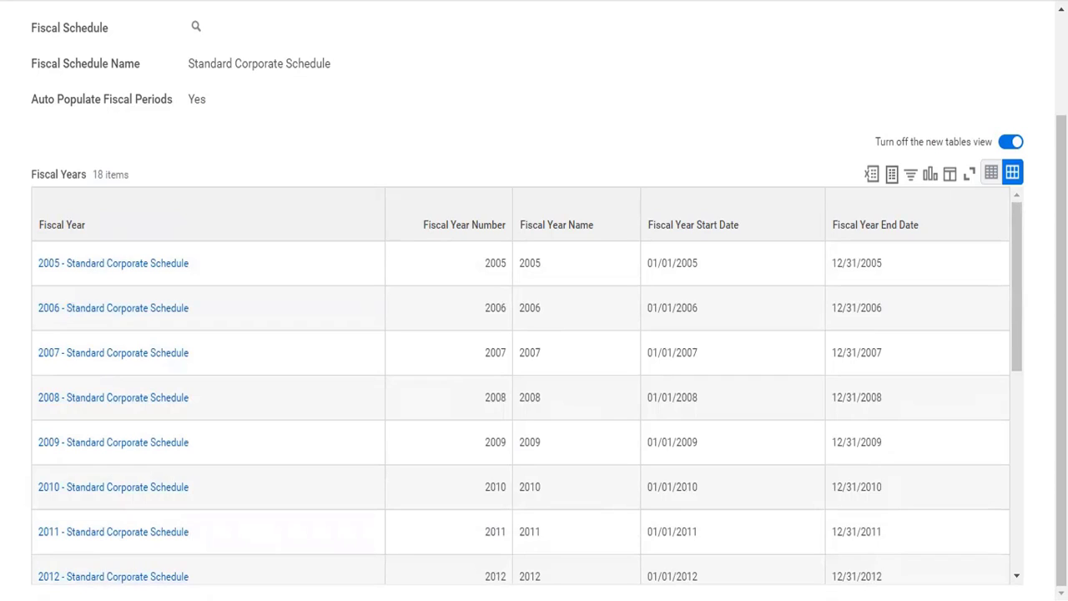
{"action": "right_click", "coordinate": [622, 2]}
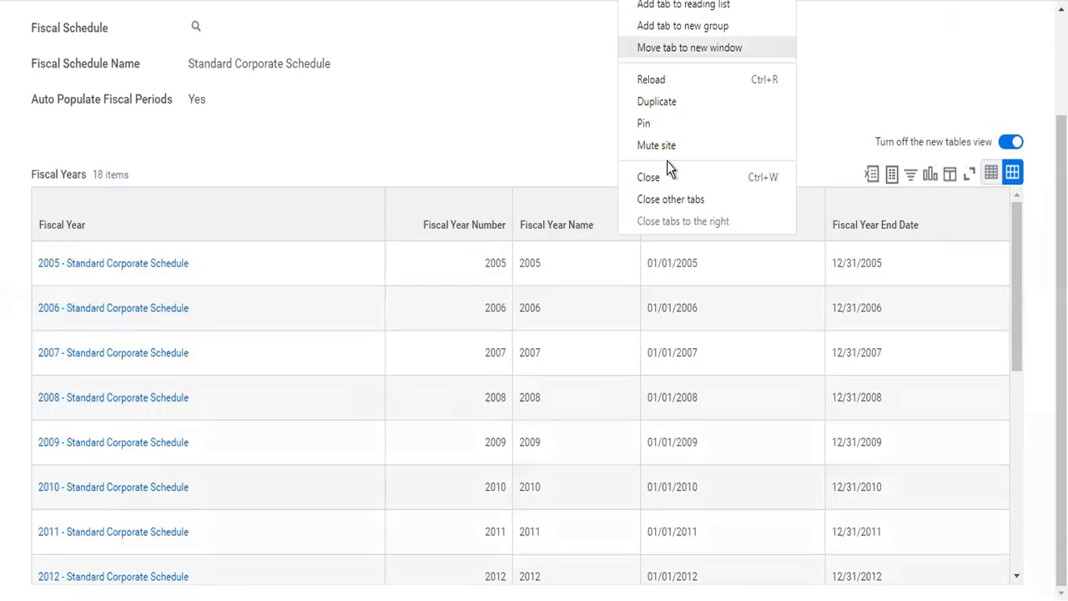
{"action": "left_click", "coordinate": [667, 173]}
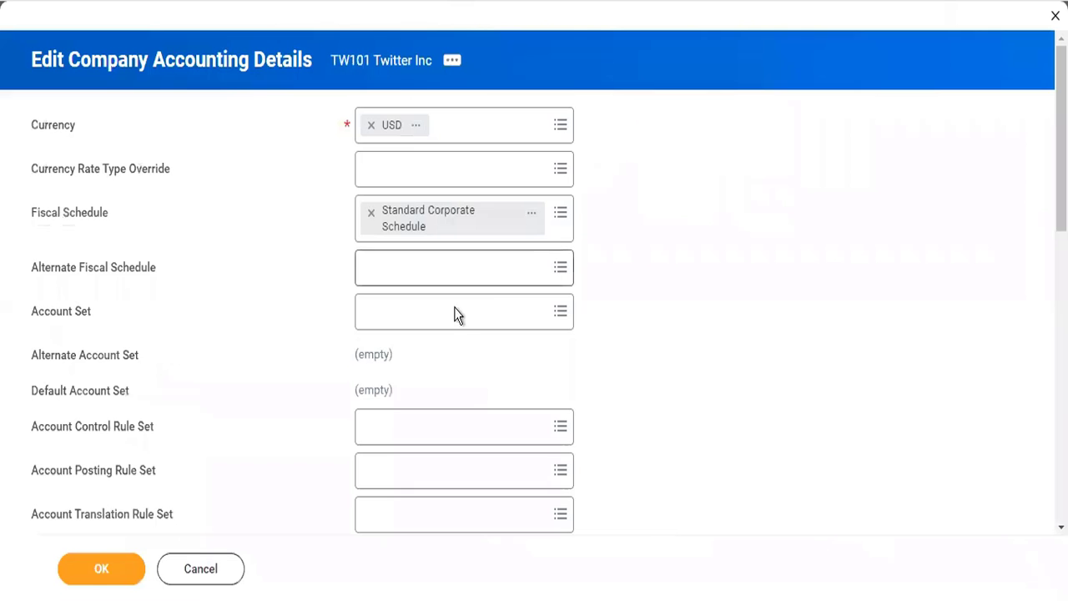
Set the Account Set to Corporate in Twitter Inc's accounting details.
{"action": "left_click", "coordinate": [409, 324]}
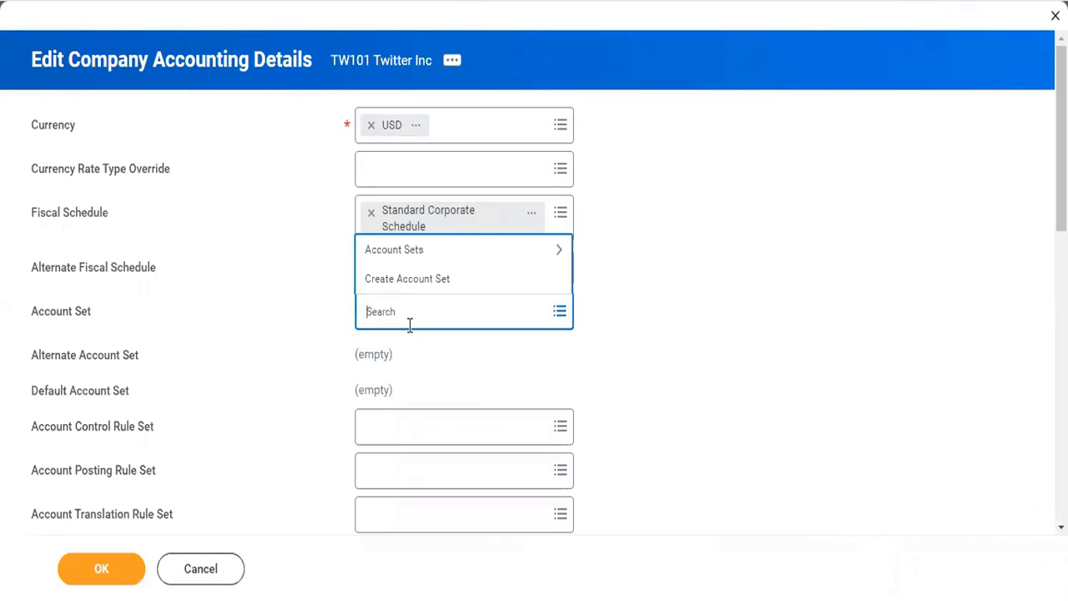
{"action": "left_click", "coordinate": [425, 244]}
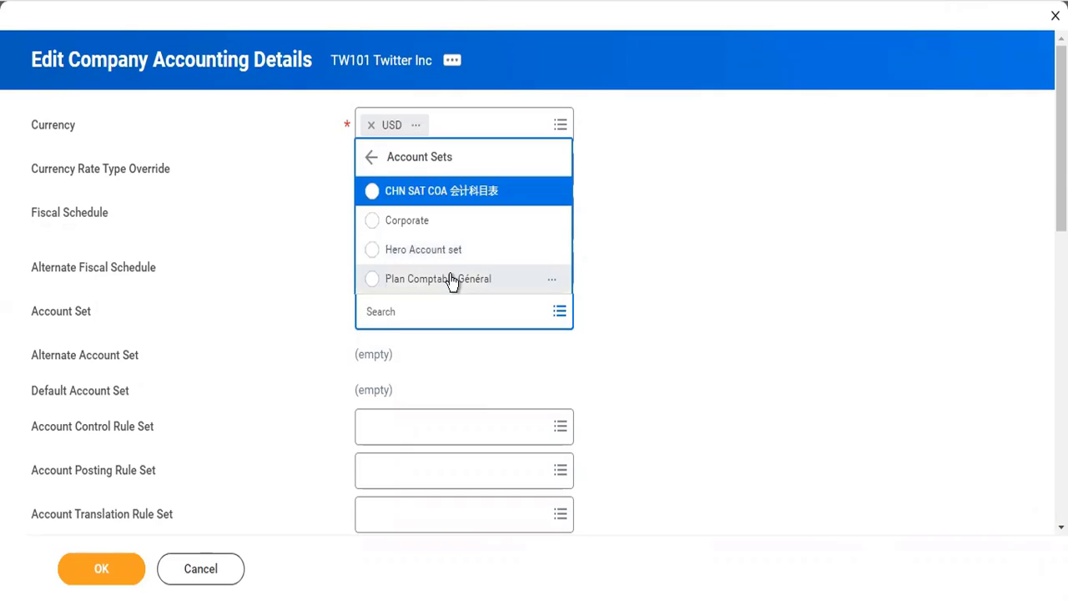
{"action": "left_click", "coordinate": [421, 230]}
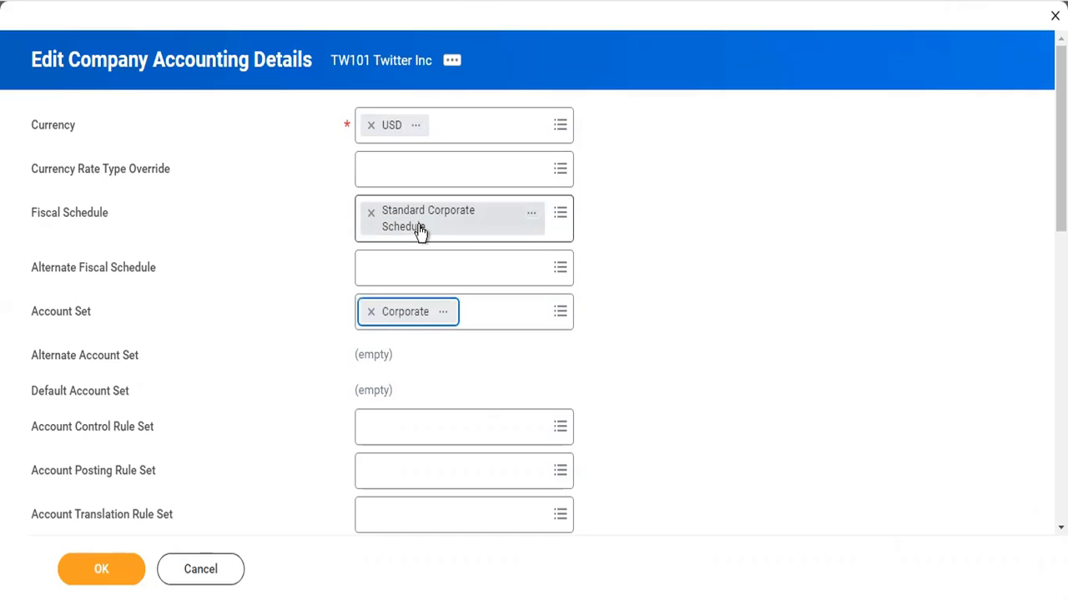
Open the Corporate account set in a new tab and examine its ledger accounts, identifiers and account types.
{"action": "right_click", "coordinate": [443, 313]}
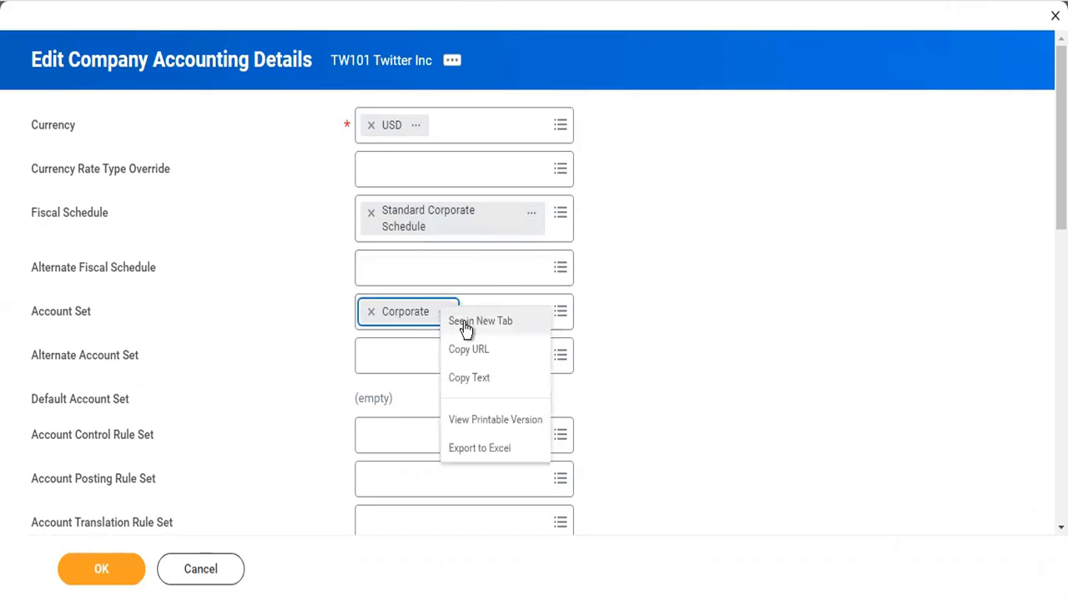
{"action": "right_click", "coordinate": [464, 327]}
{"action": "key", "text": "Escape"}
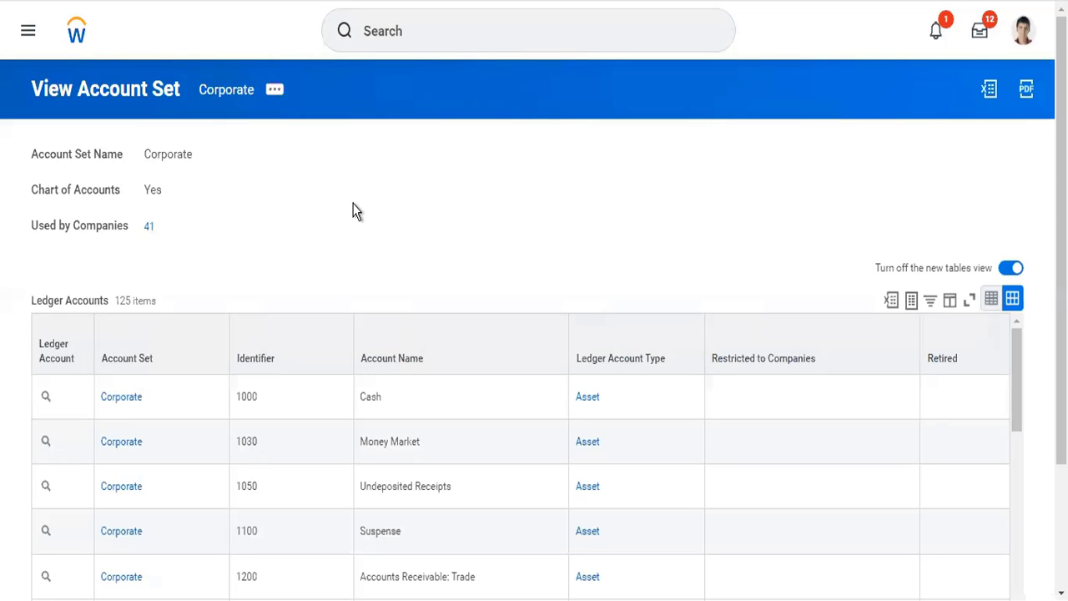
{"action": "scroll", "coordinate": [349, 210], "scroll_direction": "down", "scroll_amount": 2}
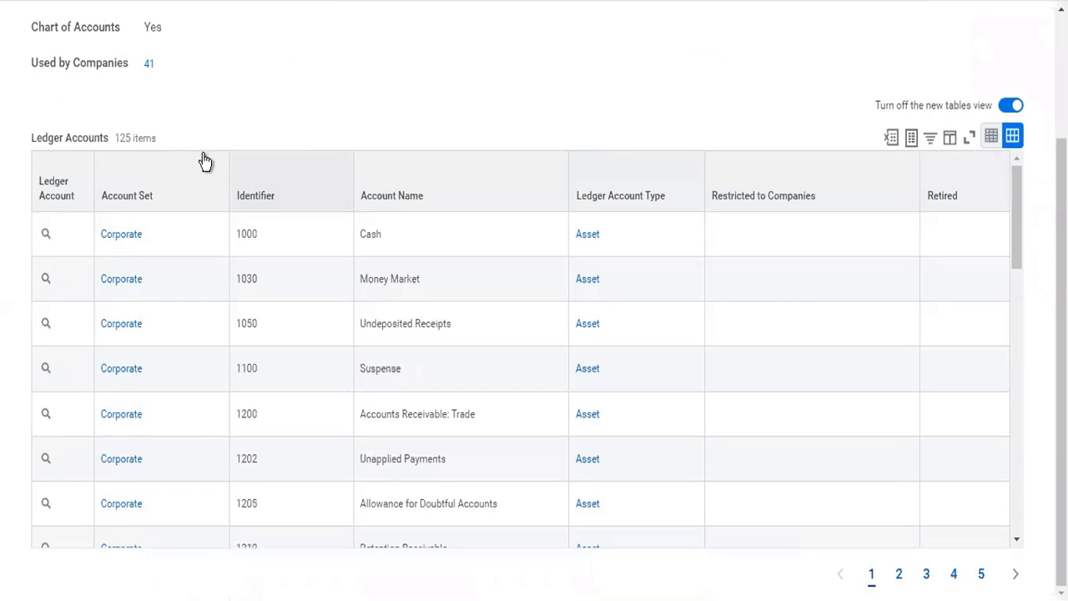
{"action": "scroll", "coordinate": [328, 155], "scroll_direction": "up", "scroll_amount": 2}
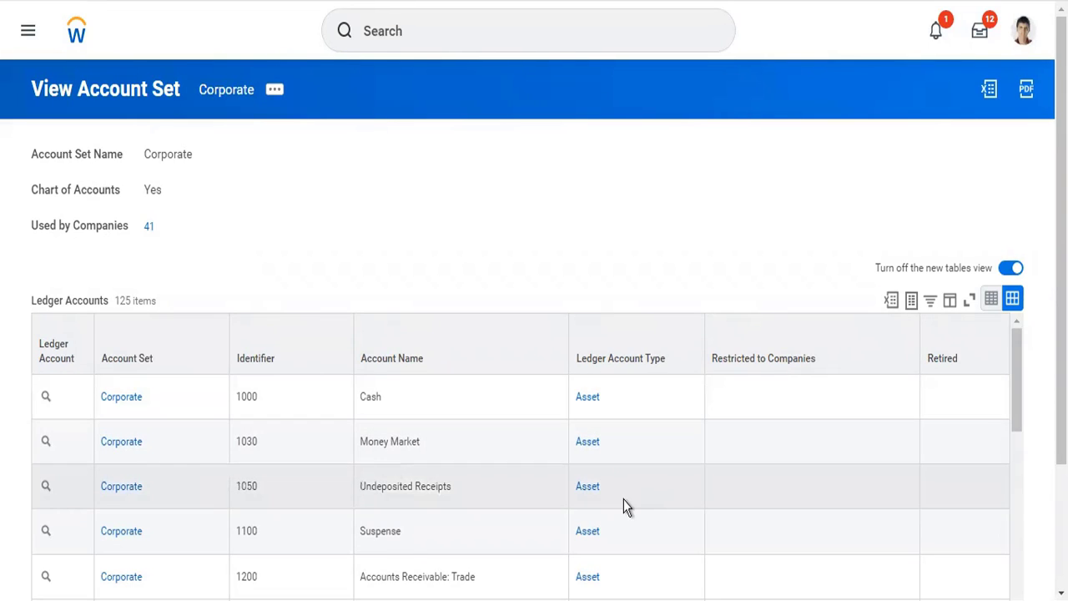
{"action": "scroll", "coordinate": [625, 504], "scroll_direction": "down", "scroll_amount": 5}
{"action": "scroll", "coordinate": [625, 505], "scroll_direction": "down", "scroll_amount": 10}
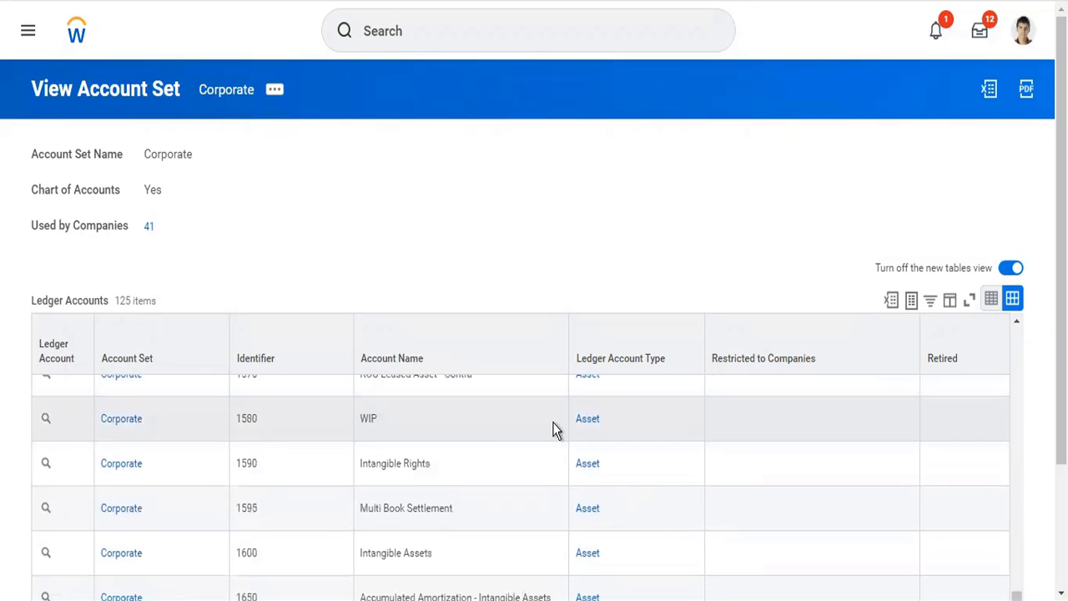
{"action": "scroll", "coordinate": [534, 417], "scroll_direction": "up", "scroll_amount": 15}
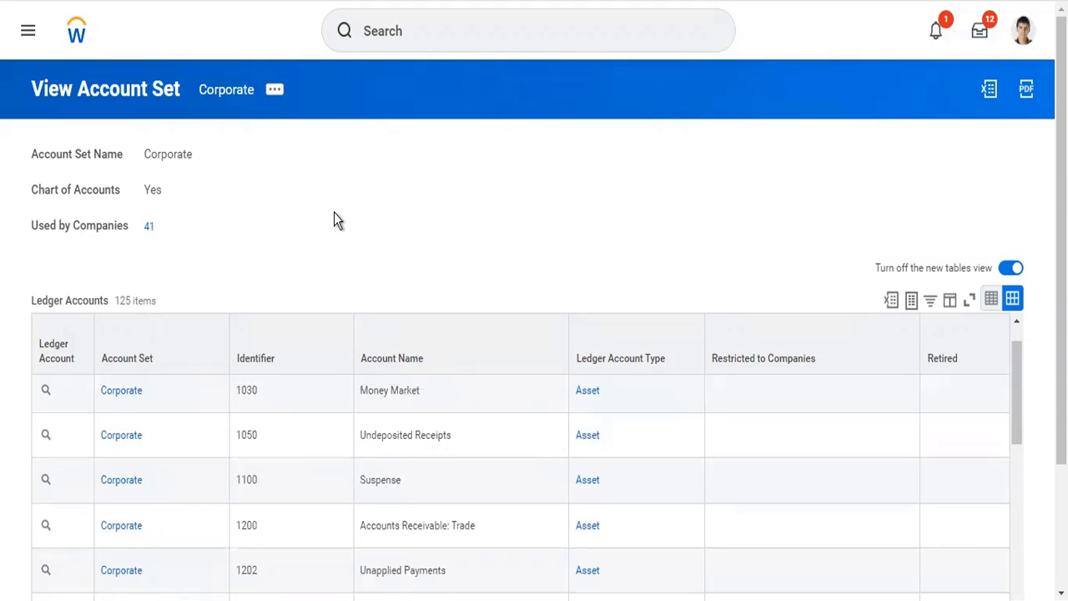
Search for "cr acc set" and open the Create Account Set task.
{"action": "left_click", "coordinate": [431, 23]}
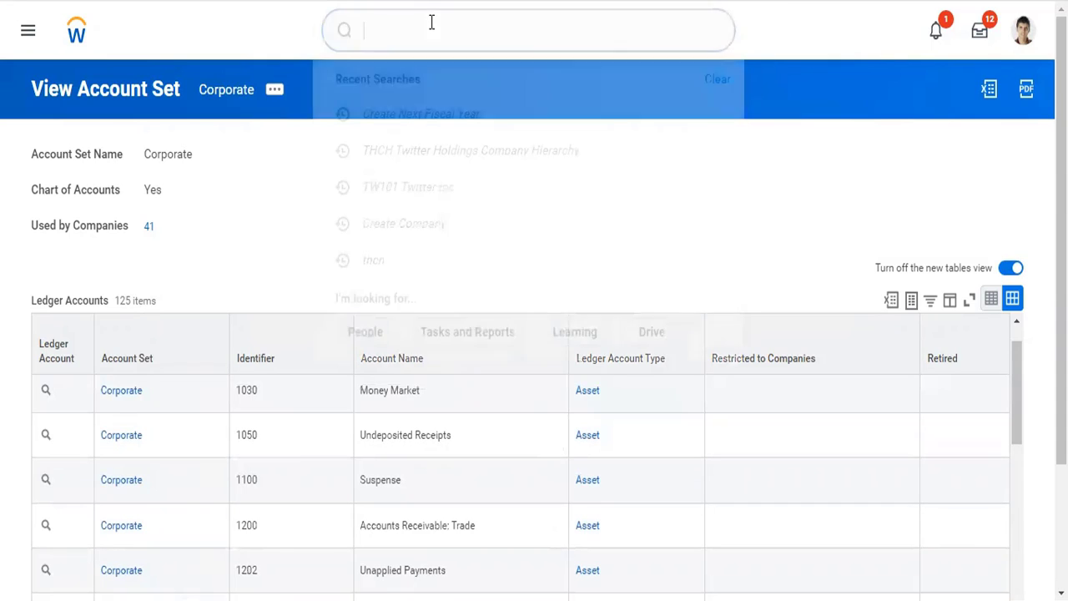
{"action": "type", "text": "cr"}
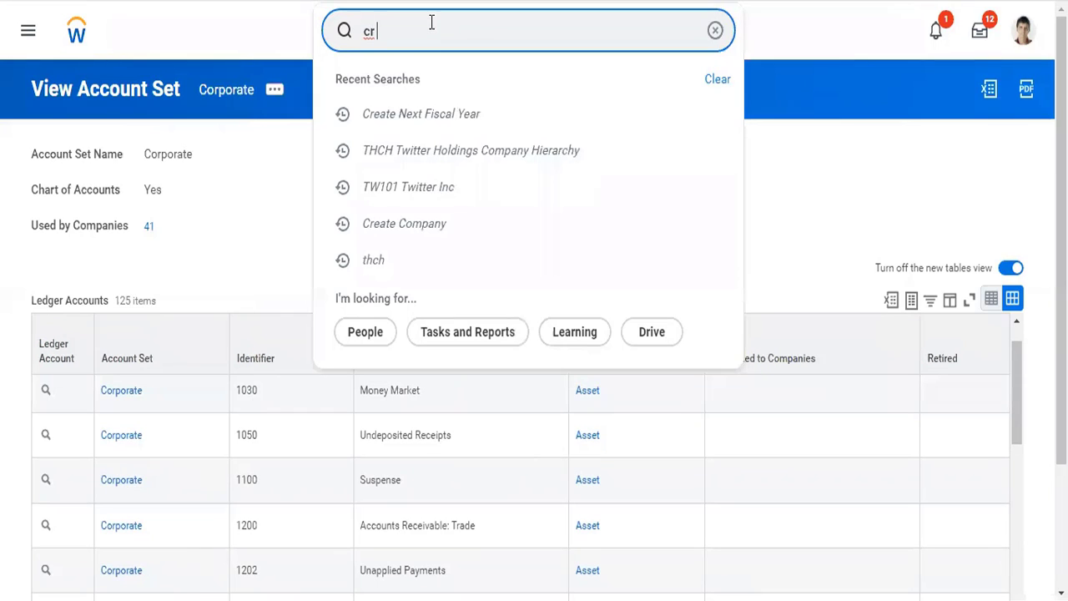
{"action": "type", "text": " acc set"}
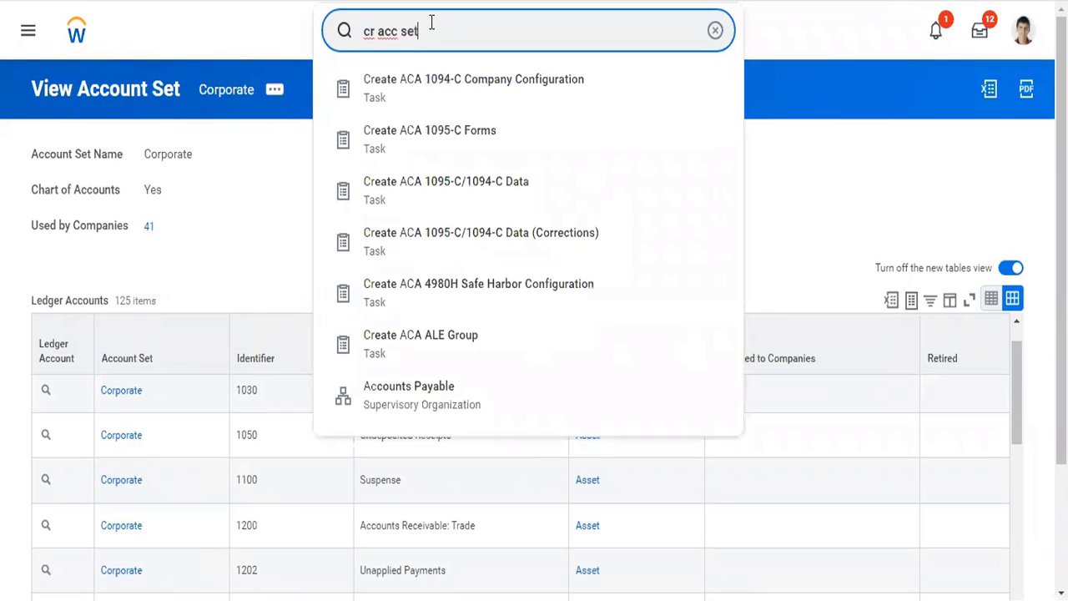
{"action": "key", "text": "Down"}
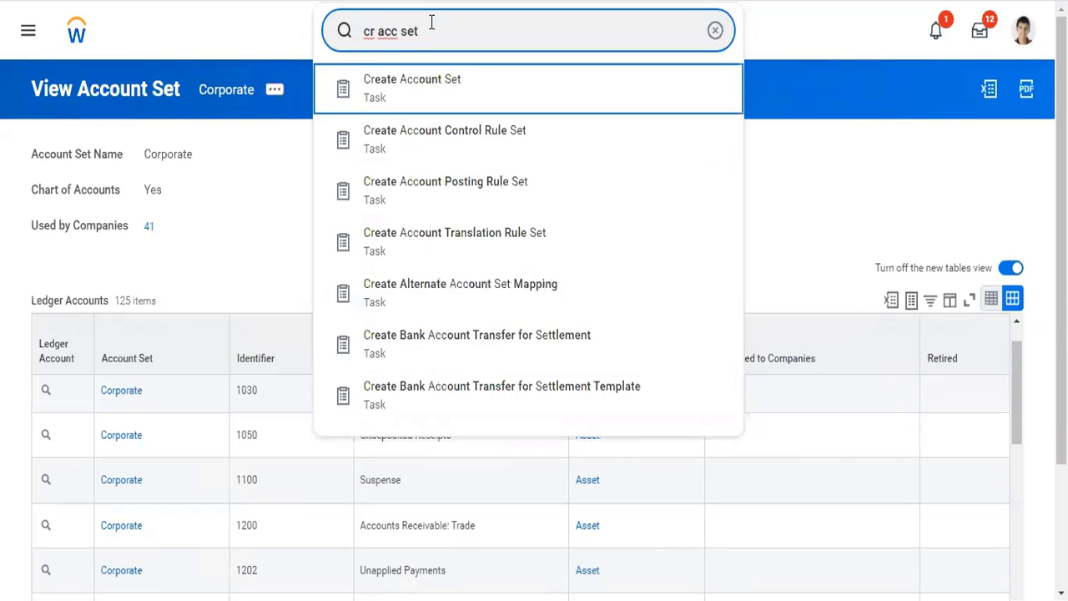
{"action": "key", "text": "Return"}
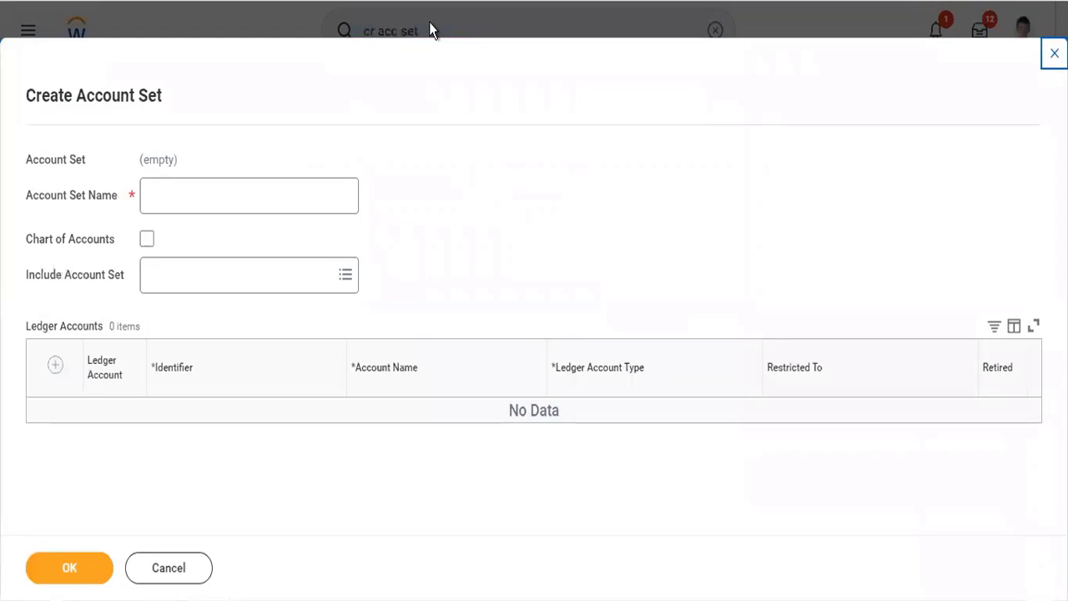
Enter Test01 as the Account Set Name of the new account set.
{"action": "left_click", "coordinate": [262, 181]}
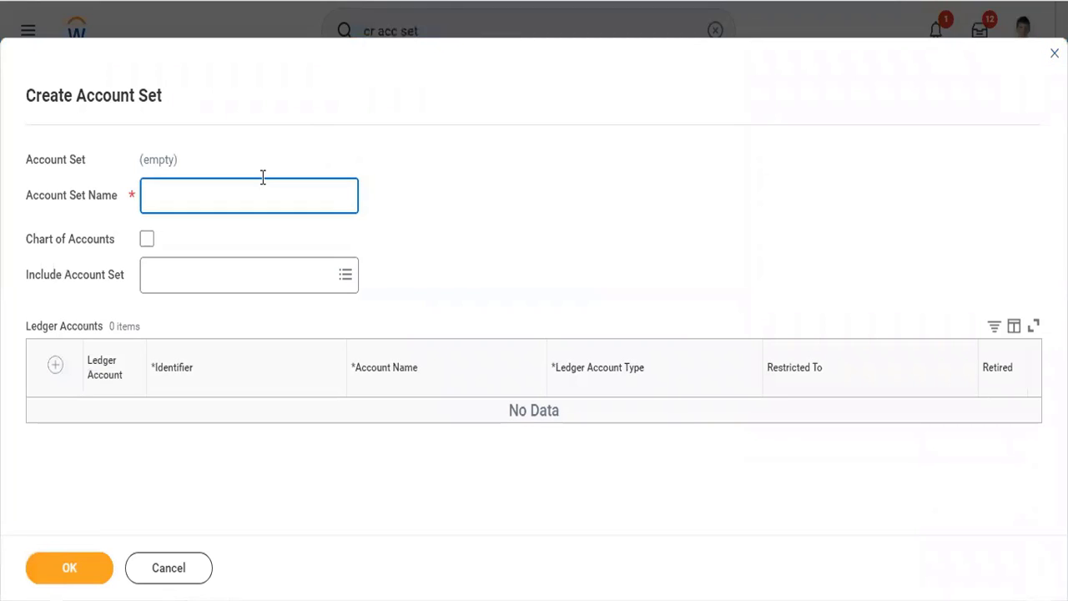
{"action": "type", "text": "Test01"}
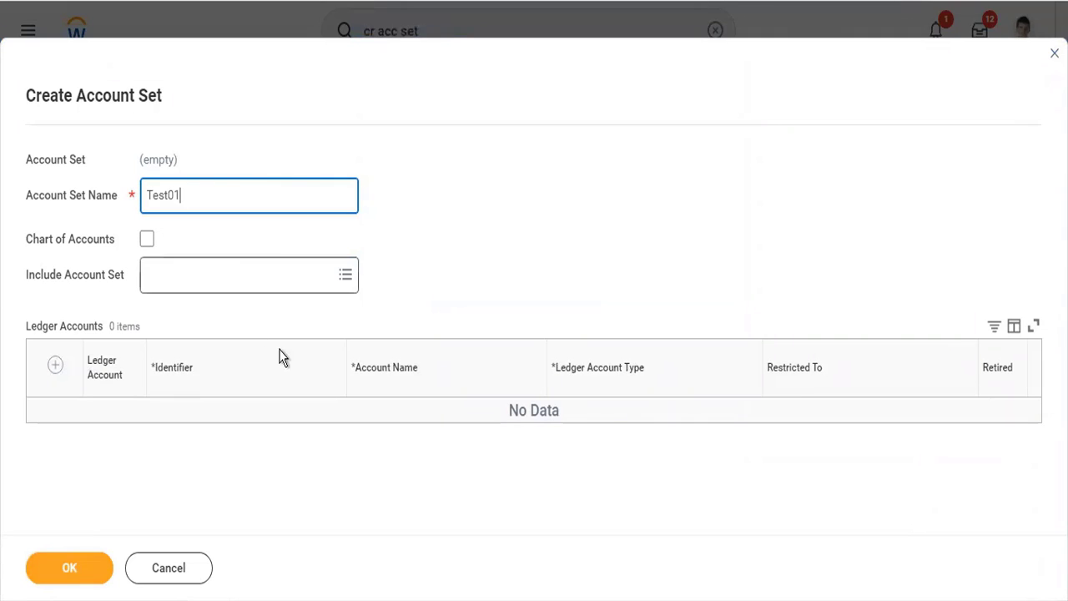
Look through the existing account sets offered for Include Account Set without selecting any.
{"action": "left_click", "coordinate": [291, 287]}
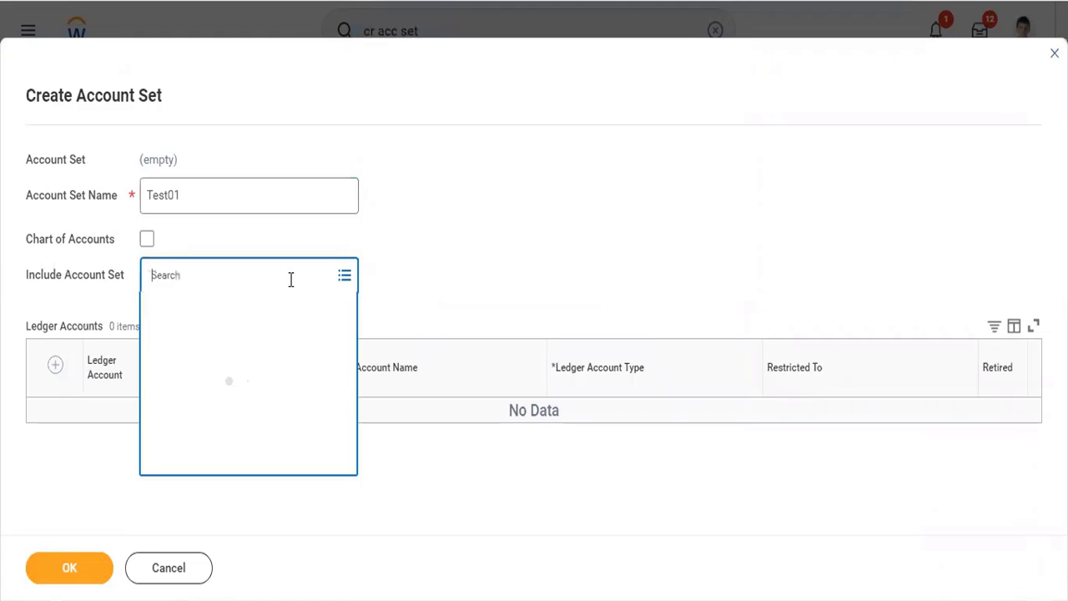
{"action": "left_click", "coordinate": [238, 307]}
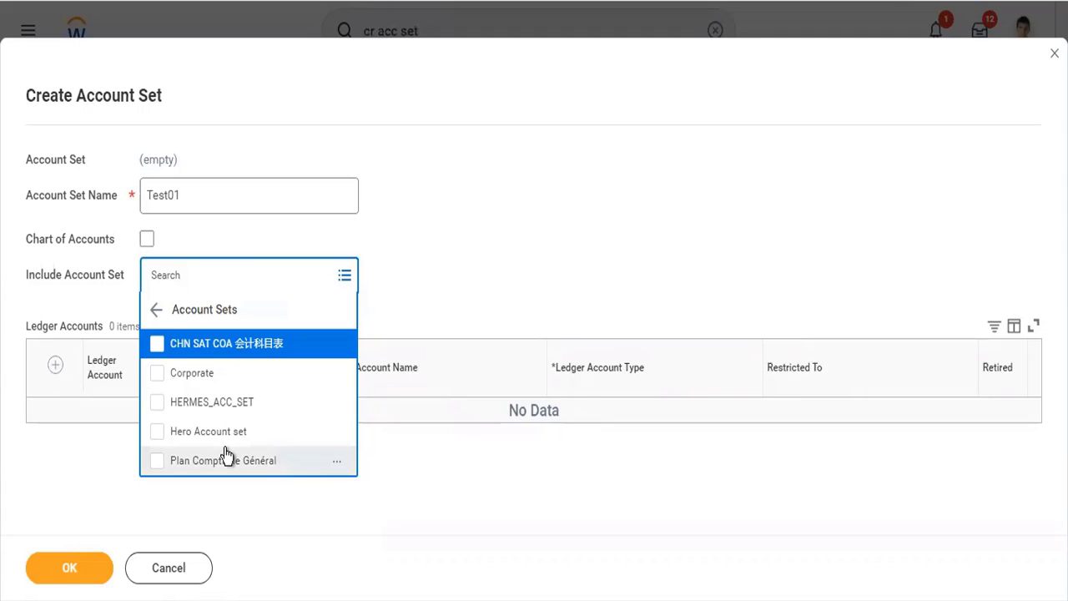
{"action": "right_click", "coordinate": [467, 239]}
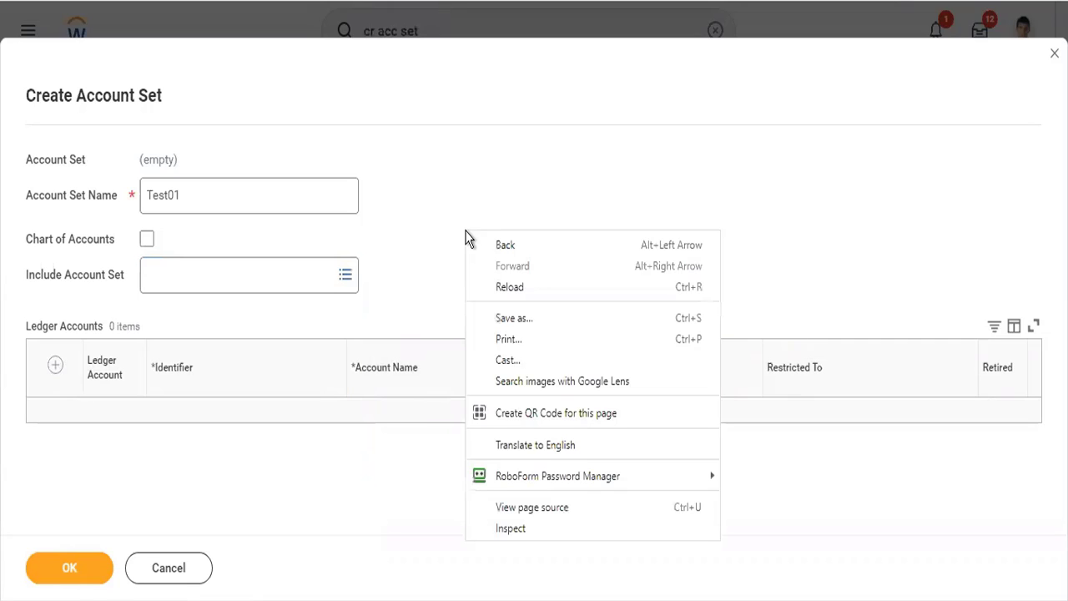
{"action": "left_click", "coordinate": [442, 215]}
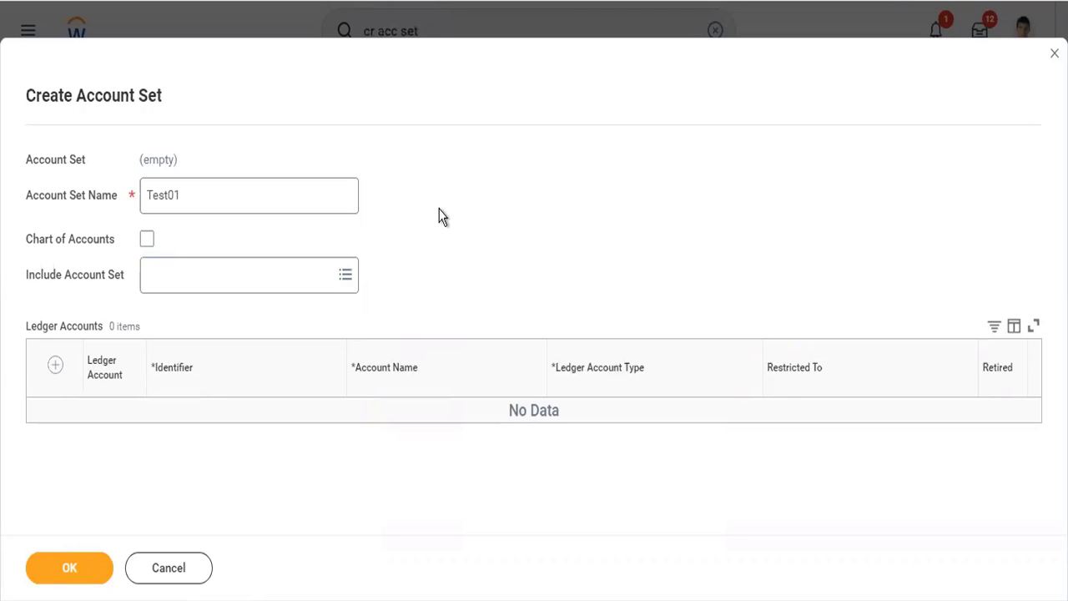
Add a ledger account with identifier 1000, account name Cash and ledger account type Asset to the Test01 account set.
{"action": "left_click", "coordinate": [55, 368]}
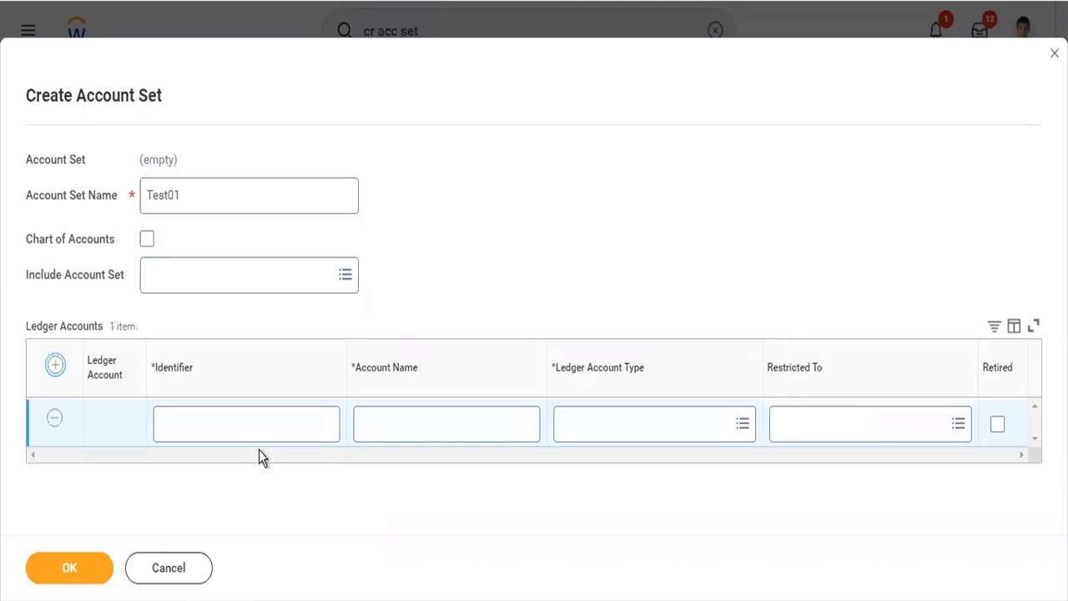
{"action": "left_click", "coordinate": [251, 429]}
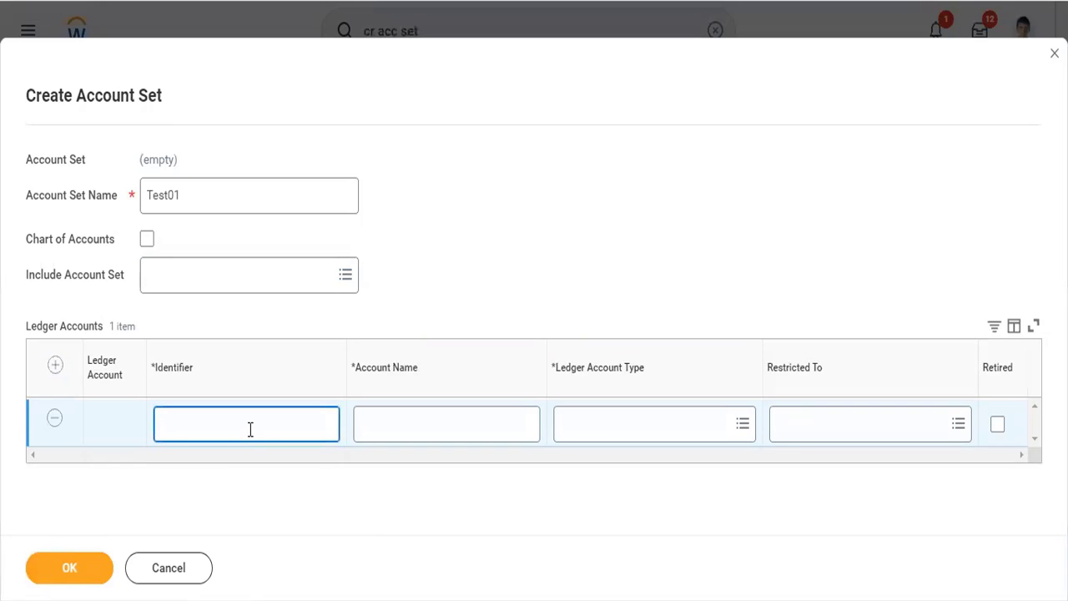
{"action": "type", "text": "1000"}
{"action": "key", "text": "Tab"}
{"action": "type", "text": "Cash"}
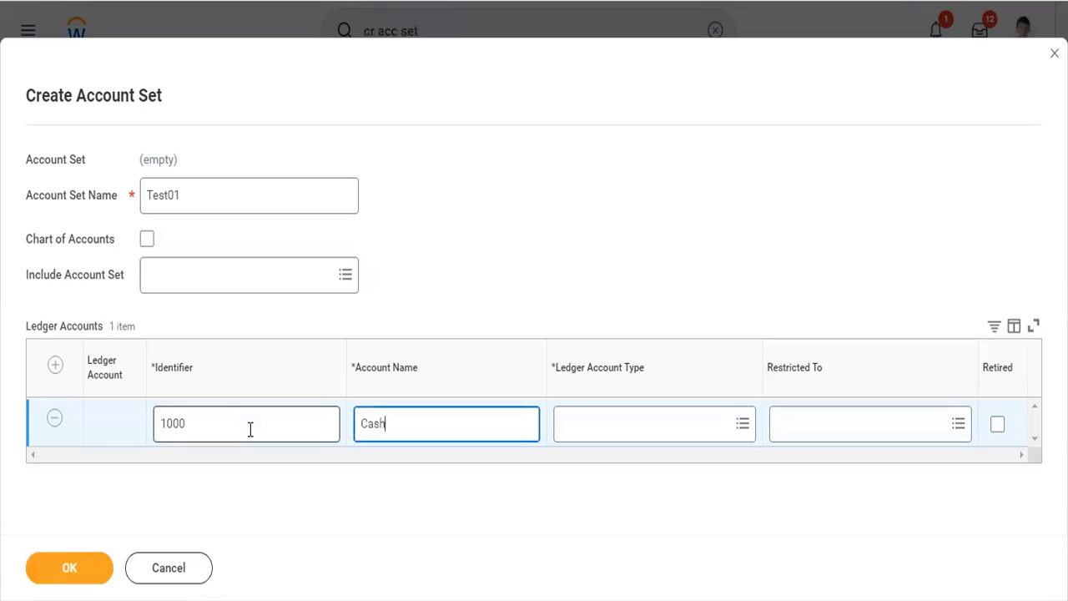
{"action": "key", "text": "Tab"}
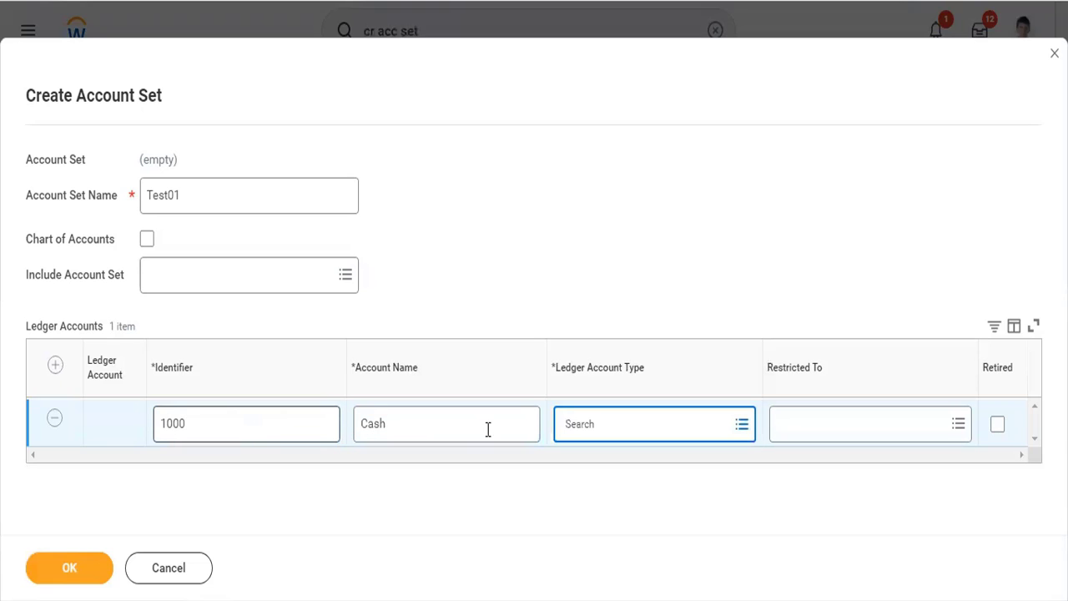
{"action": "left_click", "coordinate": [622, 420]}
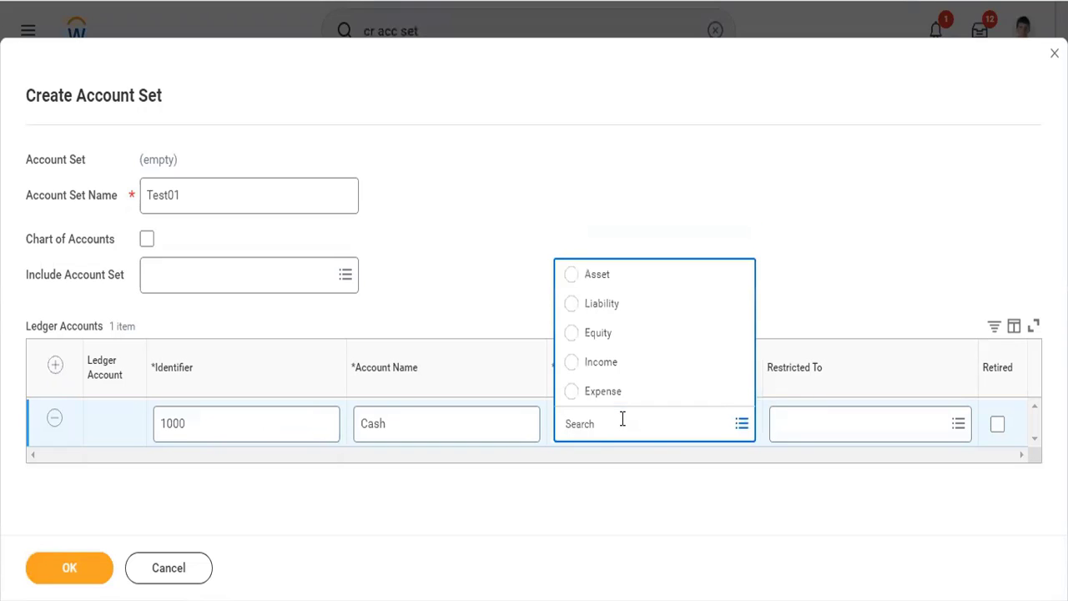
{"action": "left_click", "coordinate": [615, 276]}
Restrict the Cash ledger account to Global Modern Services, Inc. (USA) and TW101 Twitter Inc, and submit the new account set.
{"action": "left_click", "coordinate": [775, 426]}
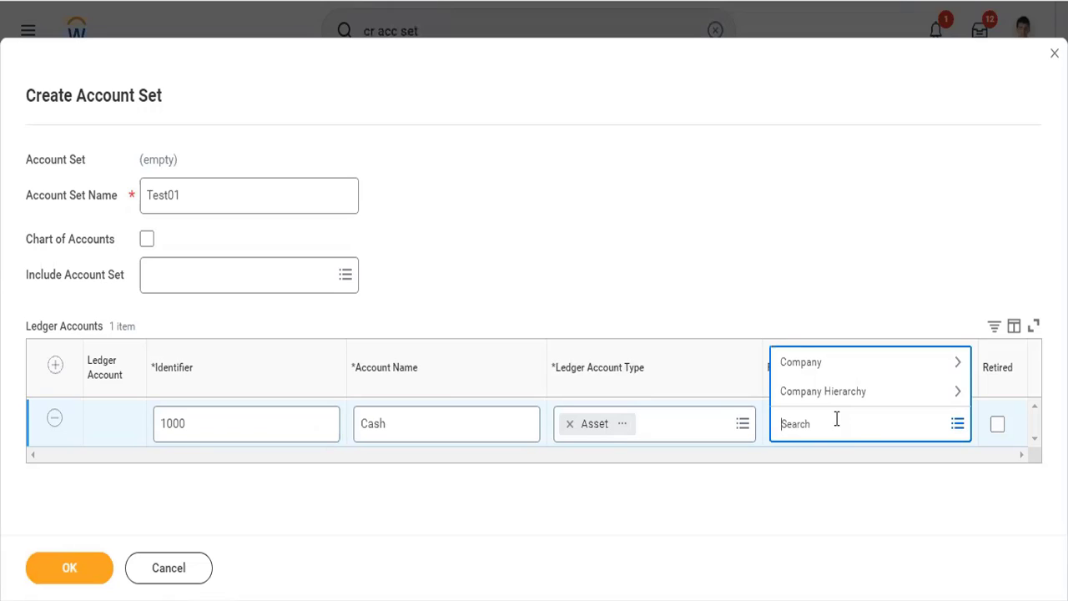
{"action": "type", "text": "gms usa"}
{"action": "key", "text": "Return"}
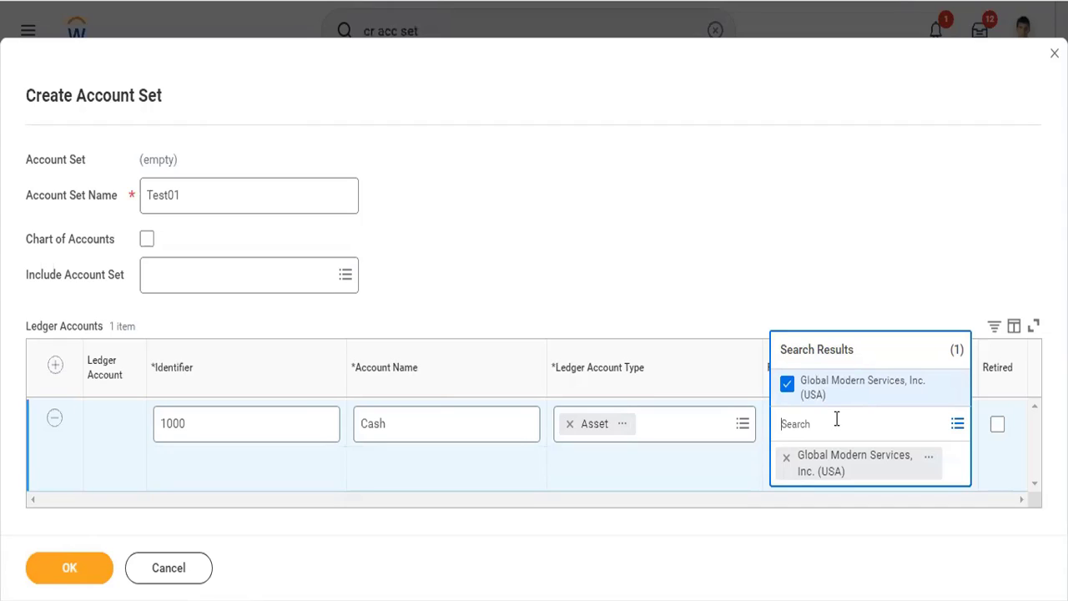
{"action": "type", "text": "twitter"}
{"action": "key", "text": "Return"}
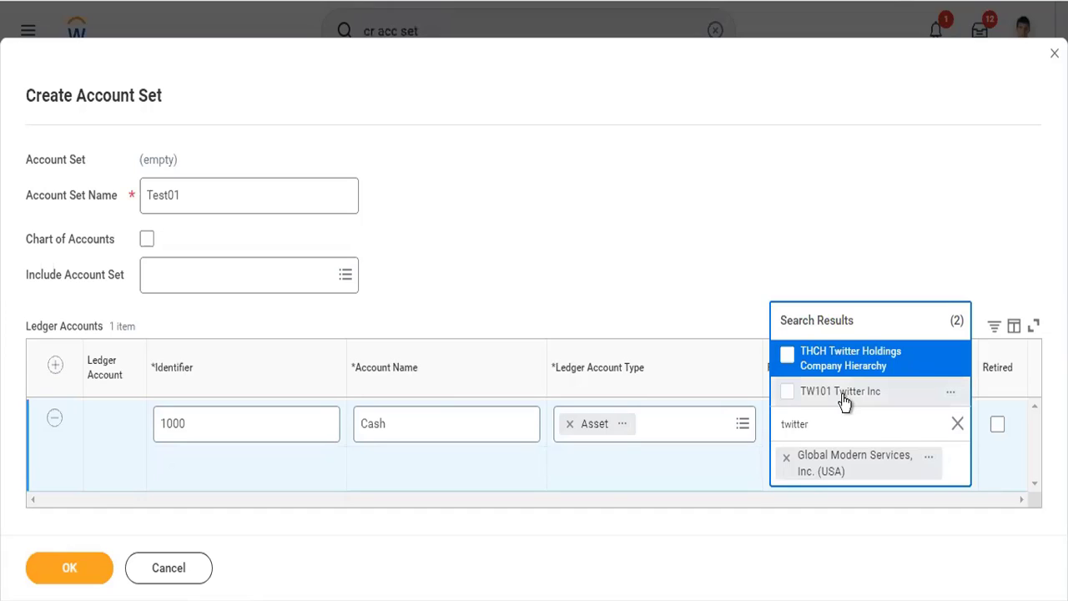
{"action": "left_click", "coordinate": [845, 401]}
{"action": "left_click", "coordinate": [720, 177]}
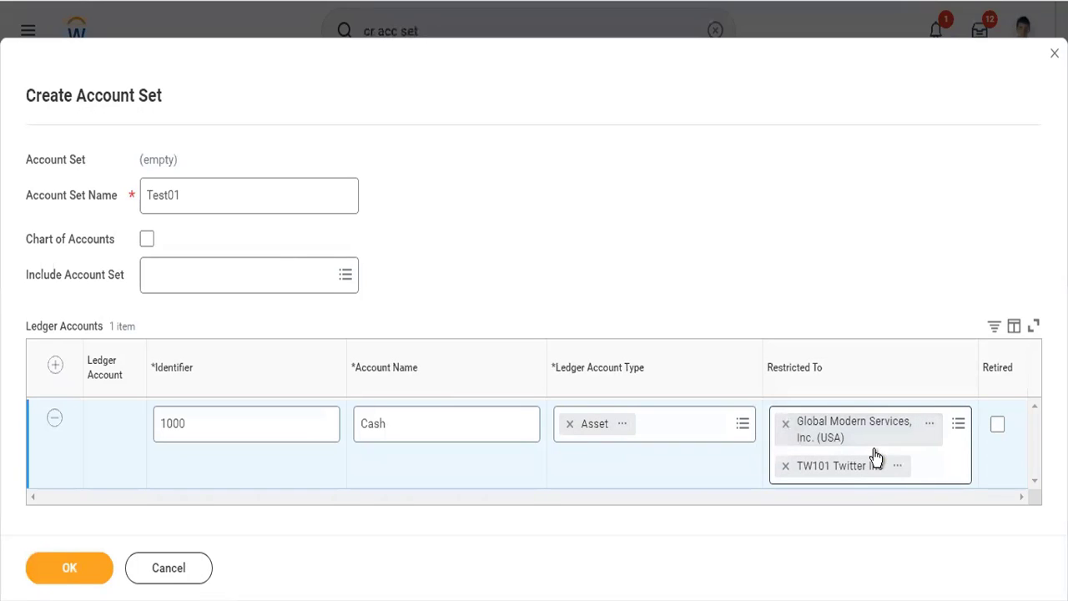
{"action": "left_click", "coordinate": [83, 573]}
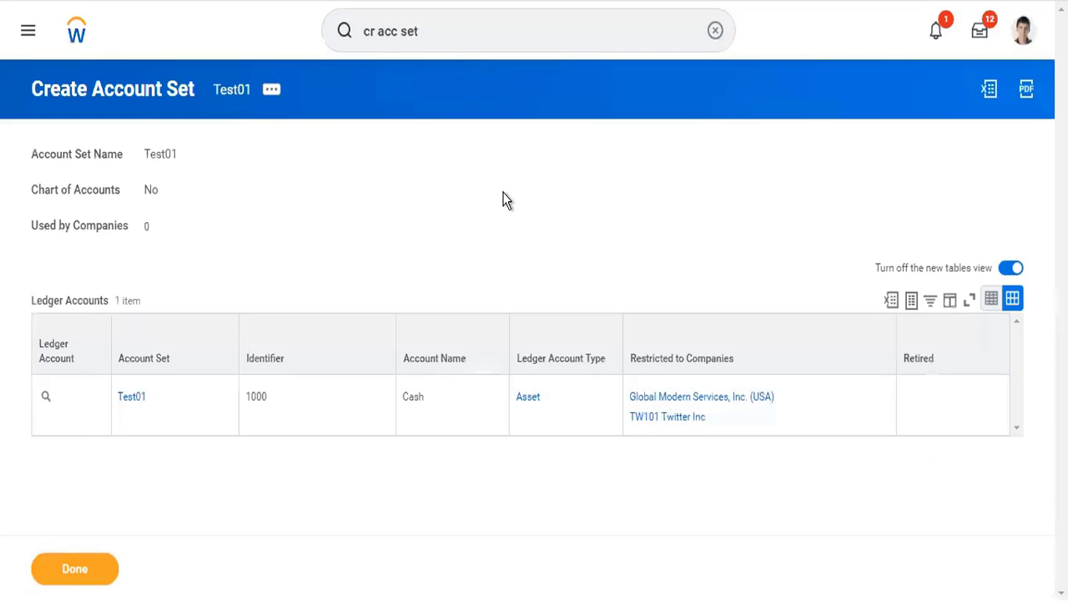
Close the browser tab showing the created Test01 account set.
{"action": "right_click", "coordinate": [619, 1]}
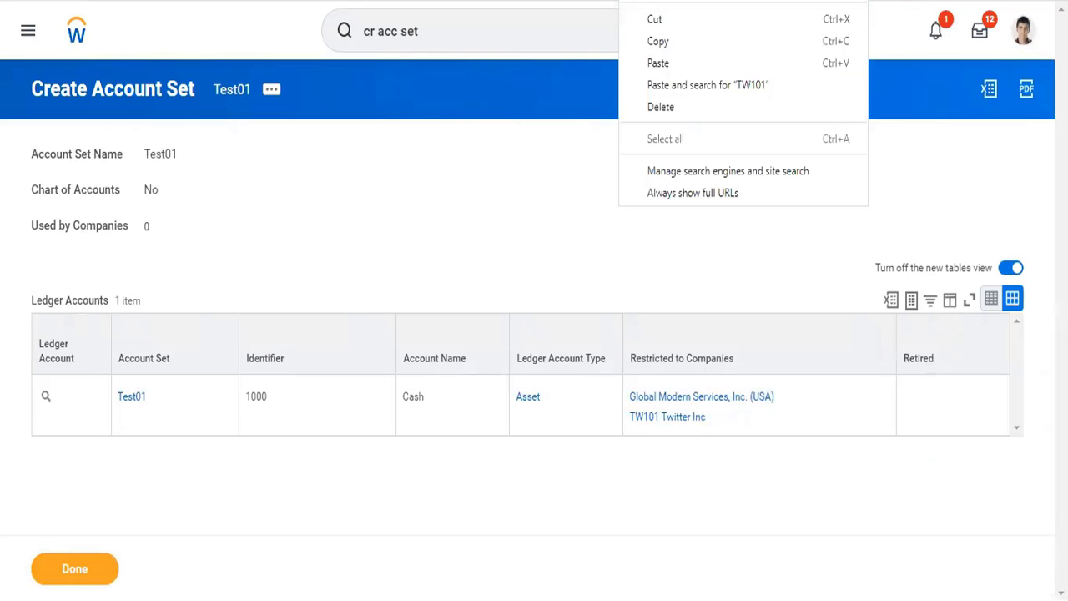
{"action": "left_click", "coordinate": [660, 107]}
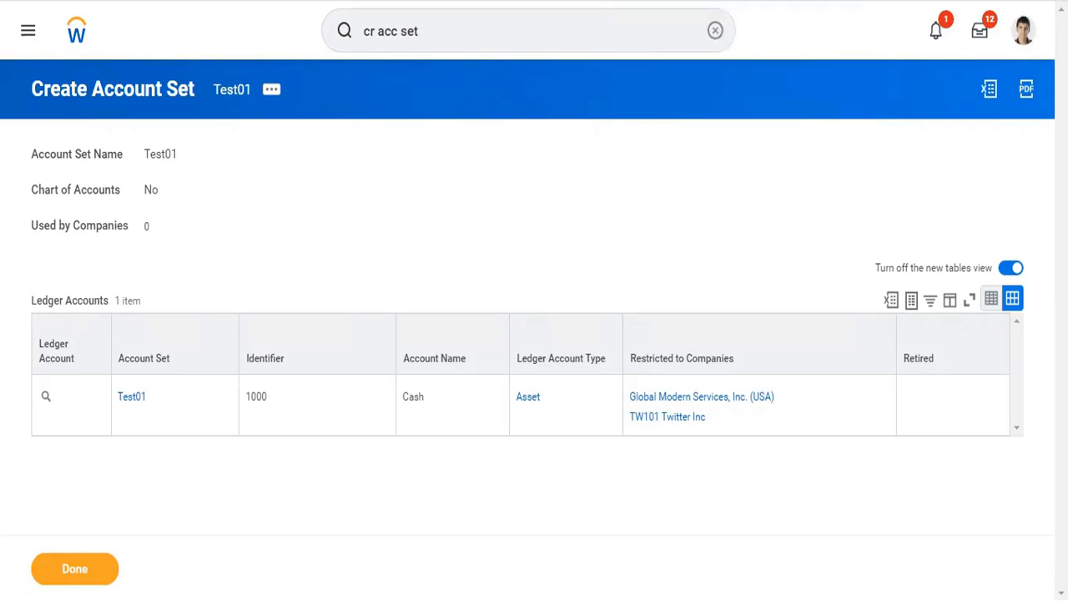
{"action": "right_click", "coordinate": [617, 0]}
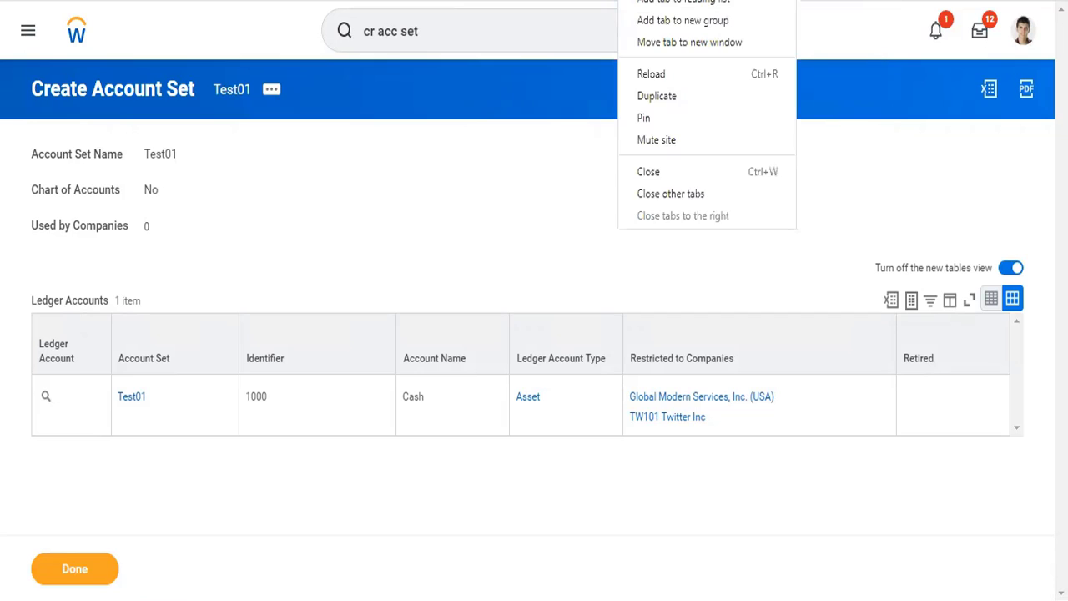
{"action": "left_click", "coordinate": [671, 168]}
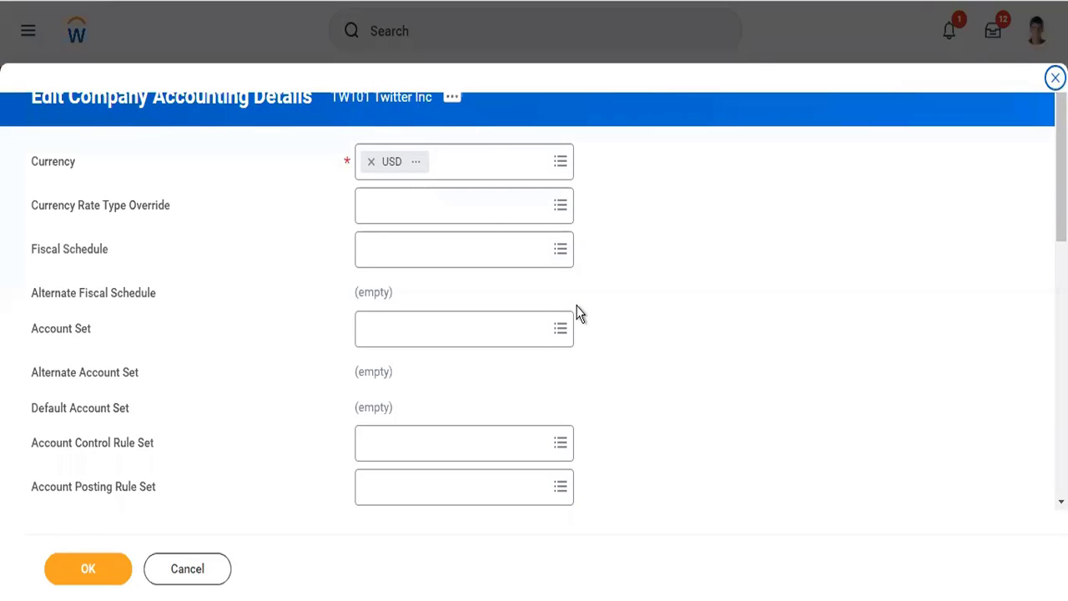
Set TW101 Twitter Inc's Fiscal Schedule to Standard Corporate Schedule and its Account Set to Corporate.
{"action": "scroll", "coordinate": [576, 310], "scroll_direction": "down", "scroll_amount": 3}
{"action": "scroll", "coordinate": [534, 267], "scroll_direction": "up", "scroll_amount": 5}
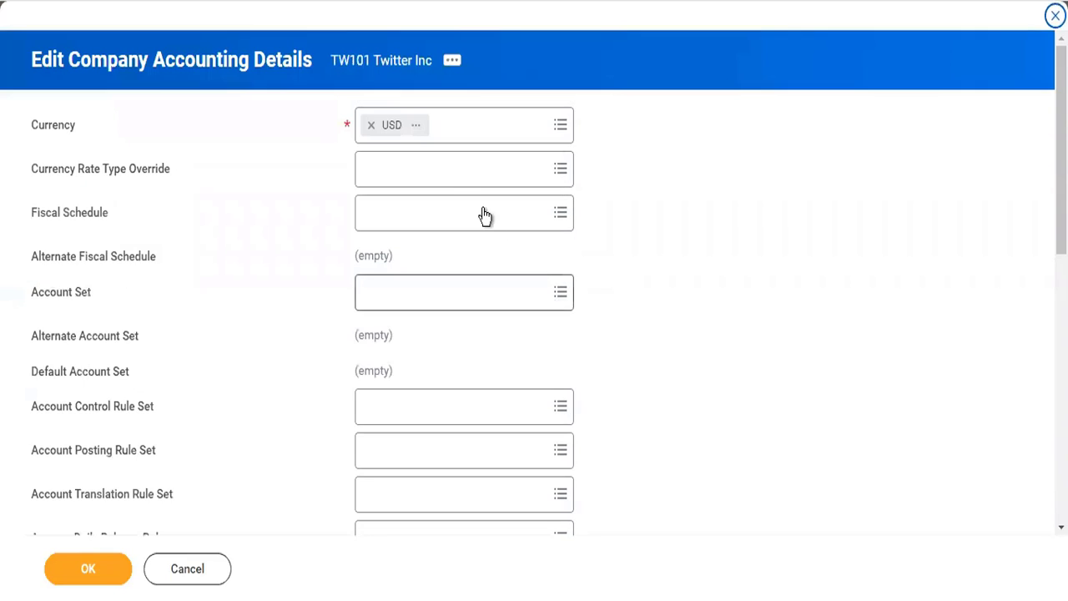
{"action": "left_click", "coordinate": [461, 185]}
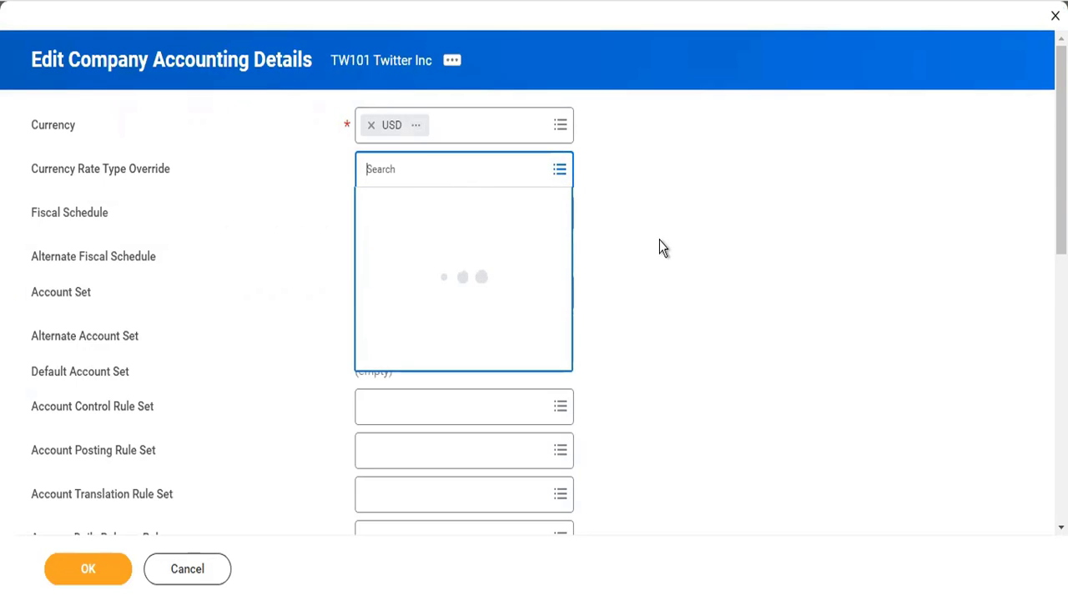
{"action": "left_click", "coordinate": [660, 239]}
{"action": "left_click", "coordinate": [480, 217]}
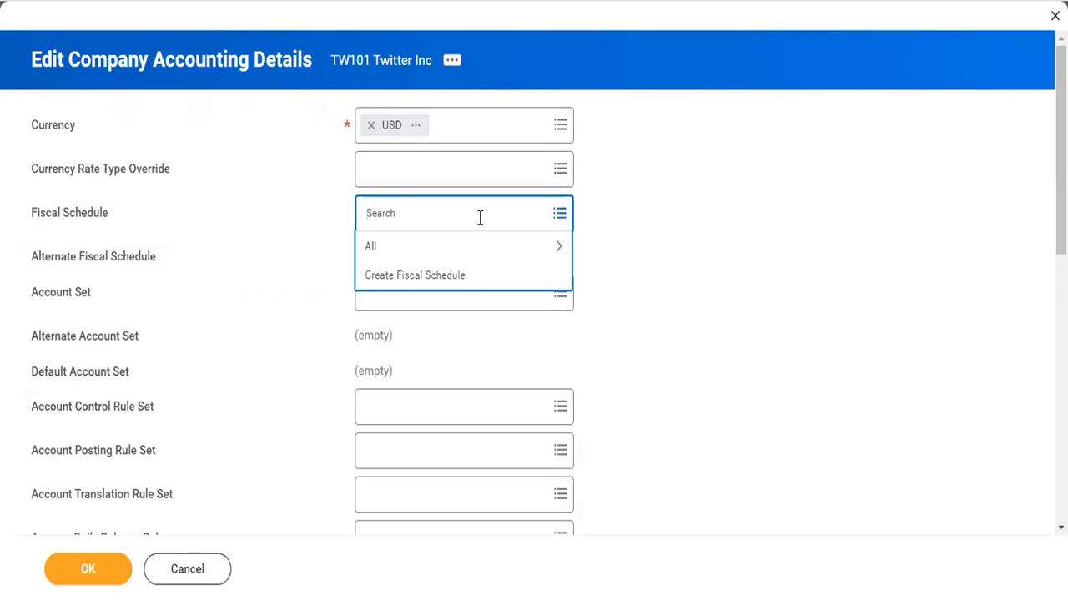
{"action": "type", "text": "standard"}
{"action": "key", "text": "Return"}
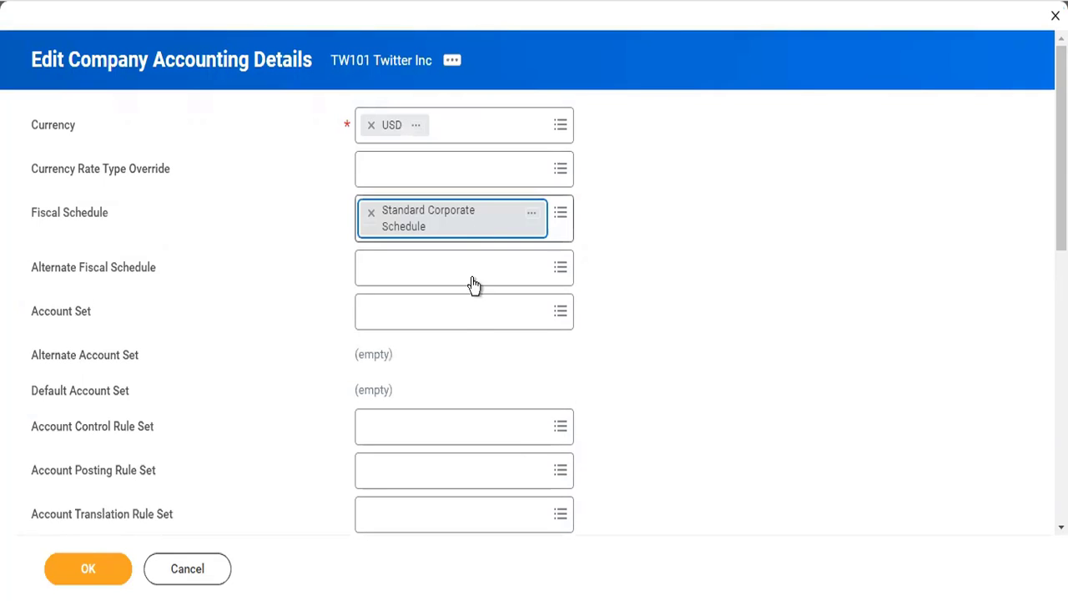
{"action": "left_click", "coordinate": [453, 313]}
{"action": "type", "text": "corp"}
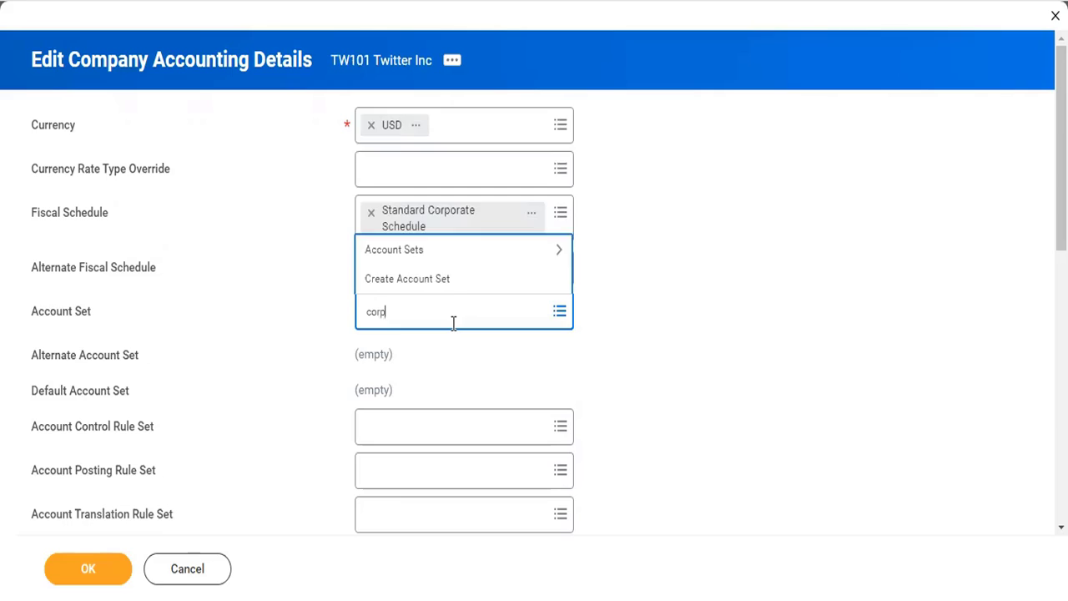
{"action": "key", "text": "Return"}
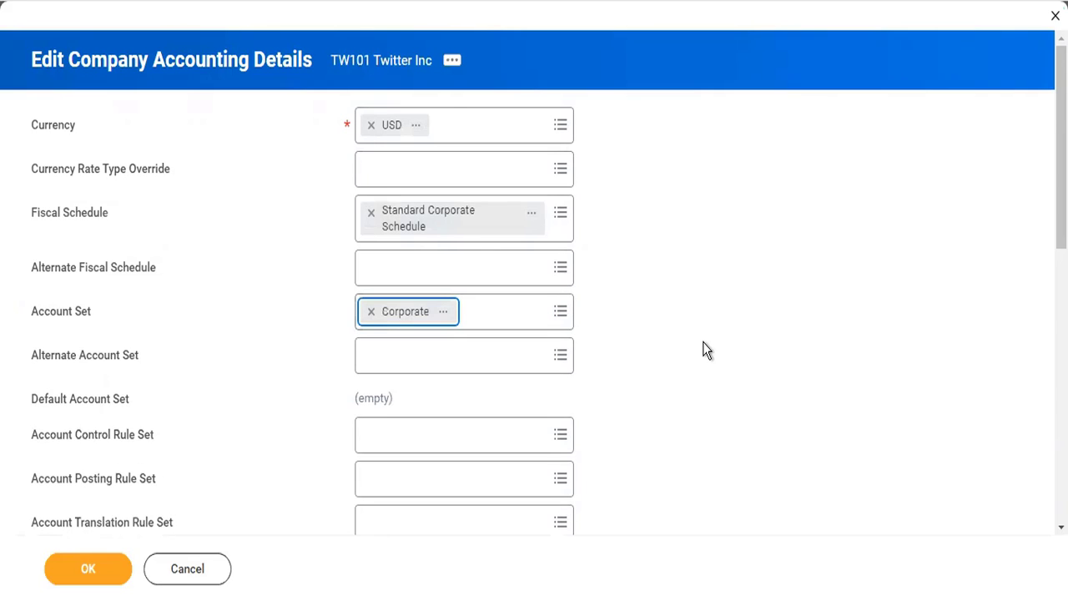
Set the Account Control Rule Set to Standard Corporate Controls and the Account Posting Rule Set to Standard Corporate Account Posting Rule.
{"action": "scroll", "coordinate": [703, 349], "scroll_direction": "down", "scroll_amount": 3}
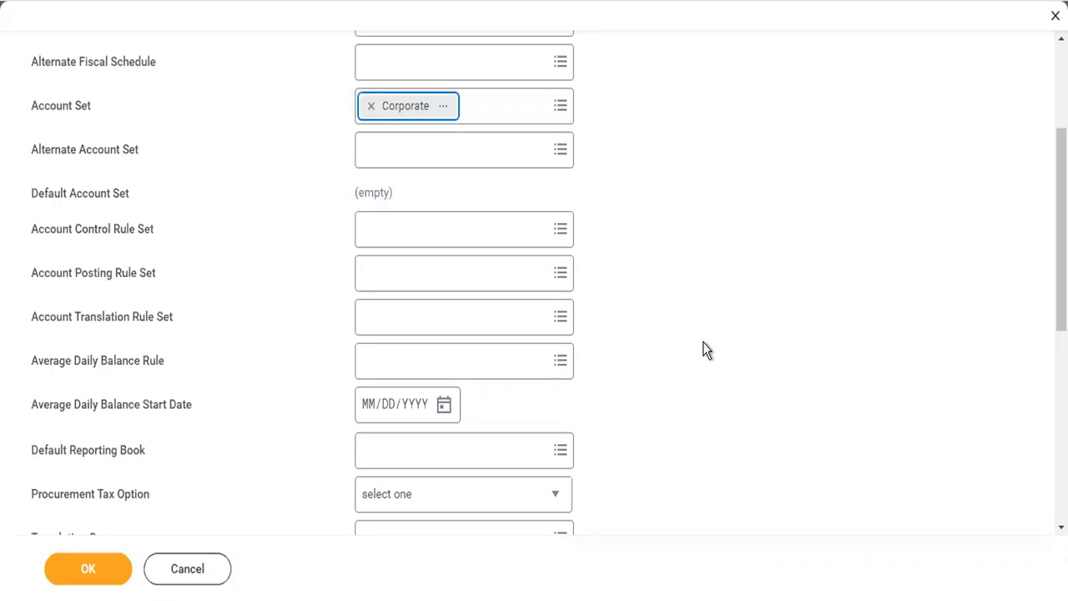
{"action": "scroll", "coordinate": [703, 351], "scroll_direction": "up", "scroll_amount": 2}
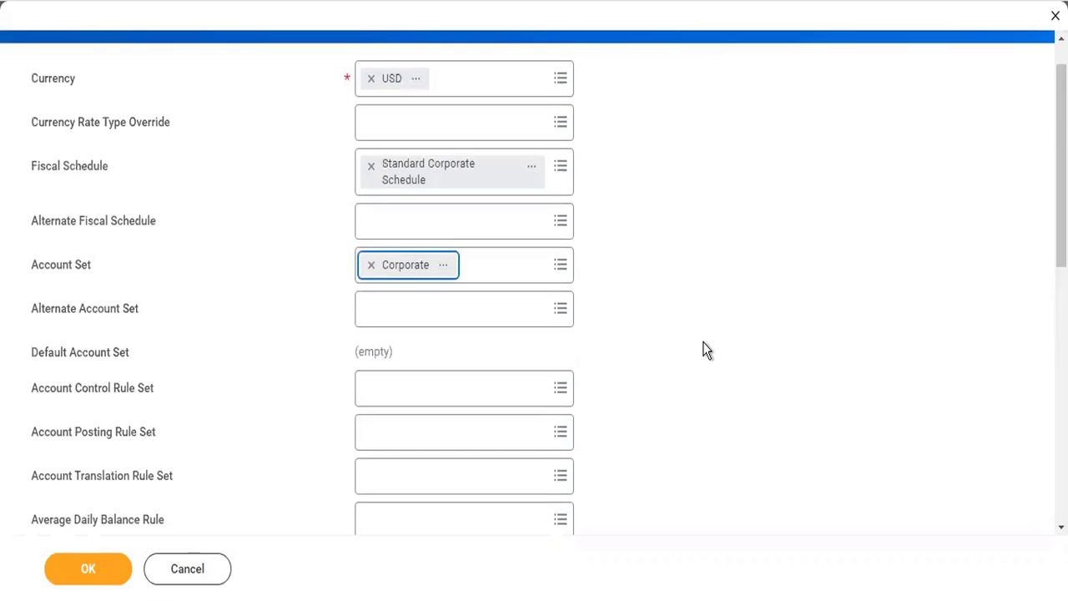
{"action": "left_click", "coordinate": [468, 393]}
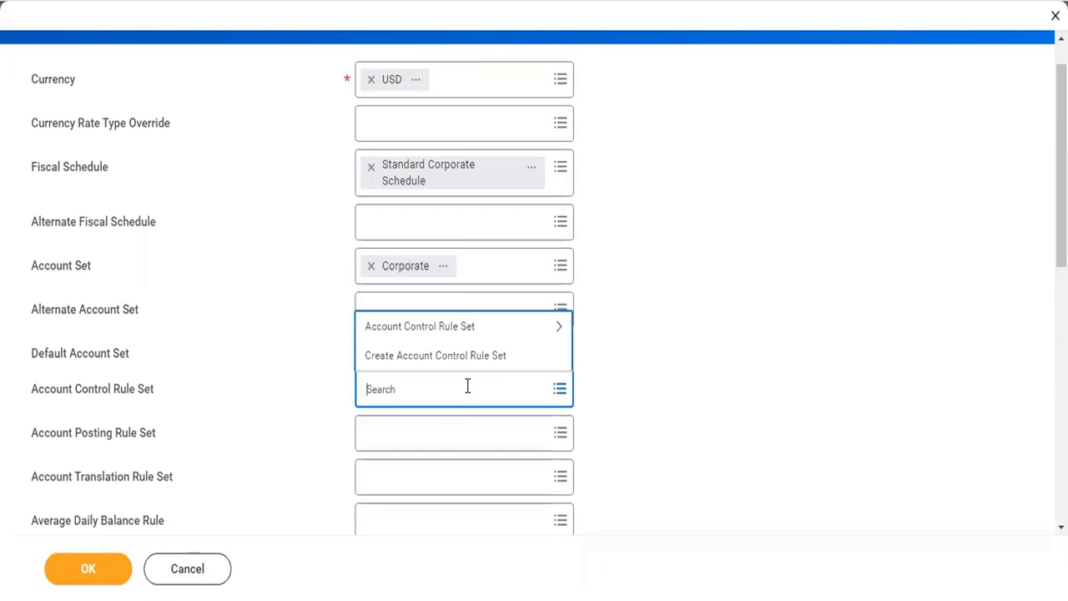
{"action": "left_click", "coordinate": [468, 329]}
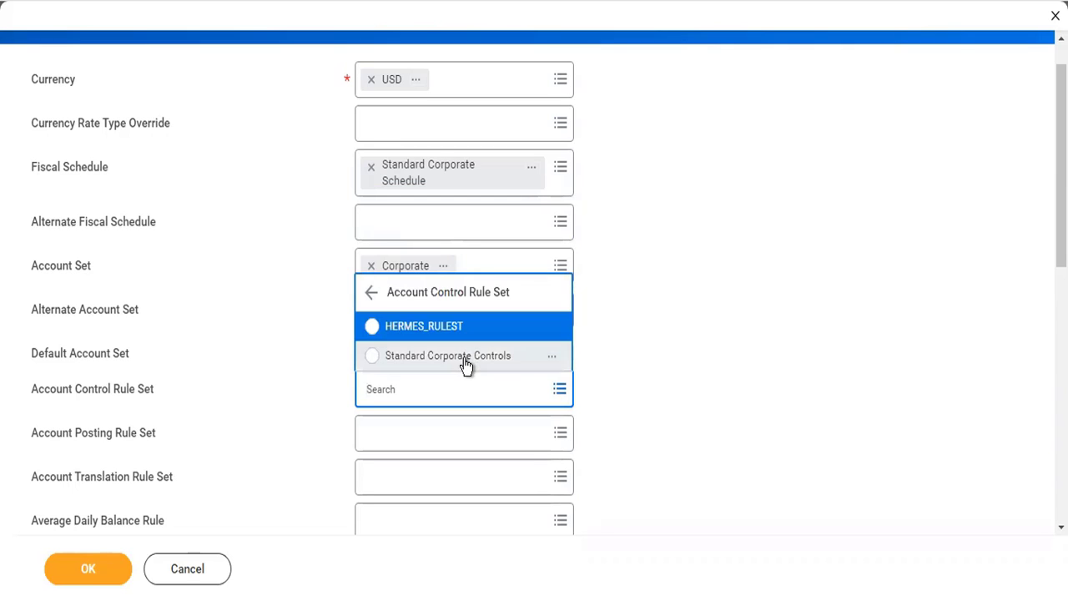
{"action": "left_click", "coordinate": [466, 357]}
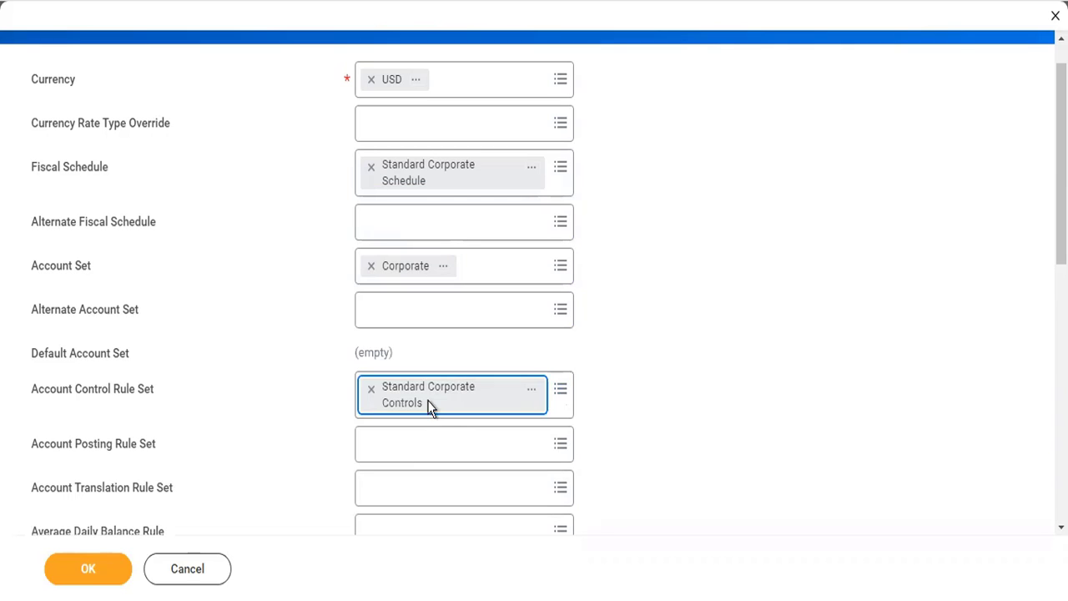
{"action": "left_click", "coordinate": [402, 437]}
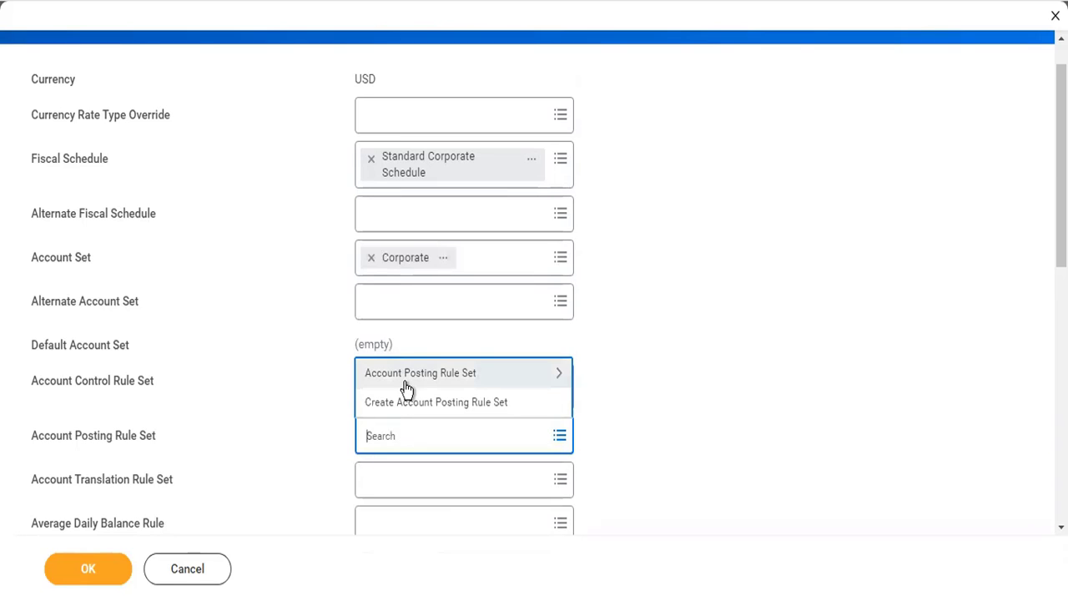
{"action": "left_click", "coordinate": [405, 386]}
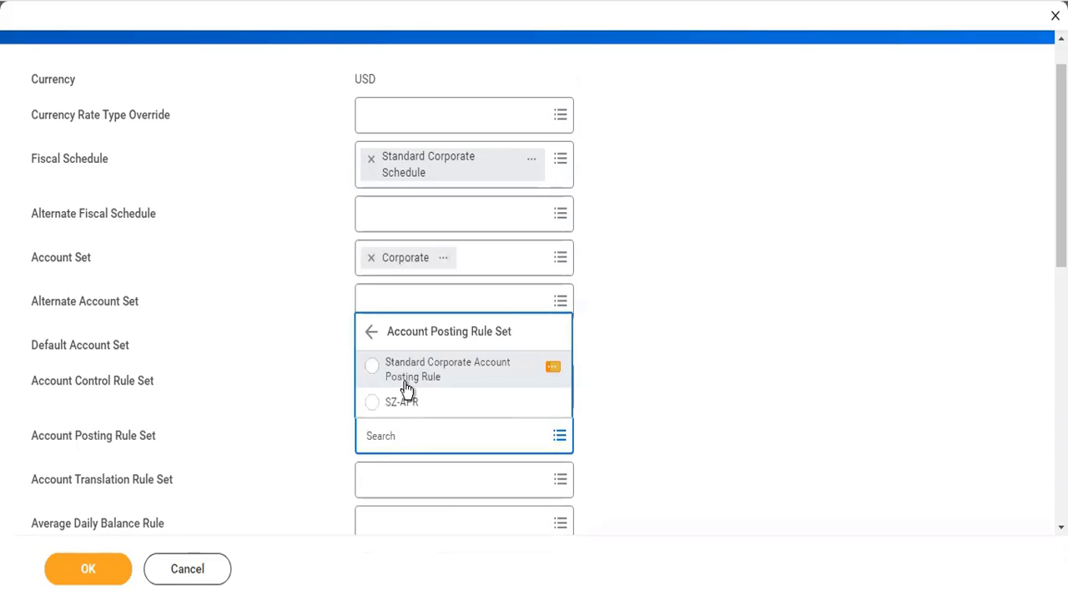
{"action": "left_click", "coordinate": [406, 389]}
Choose Reverse Debit/Credit as the journal reversal option and save the company accounting details.
{"action": "scroll", "coordinate": [622, 430], "scroll_direction": "down", "scroll_amount": 3}
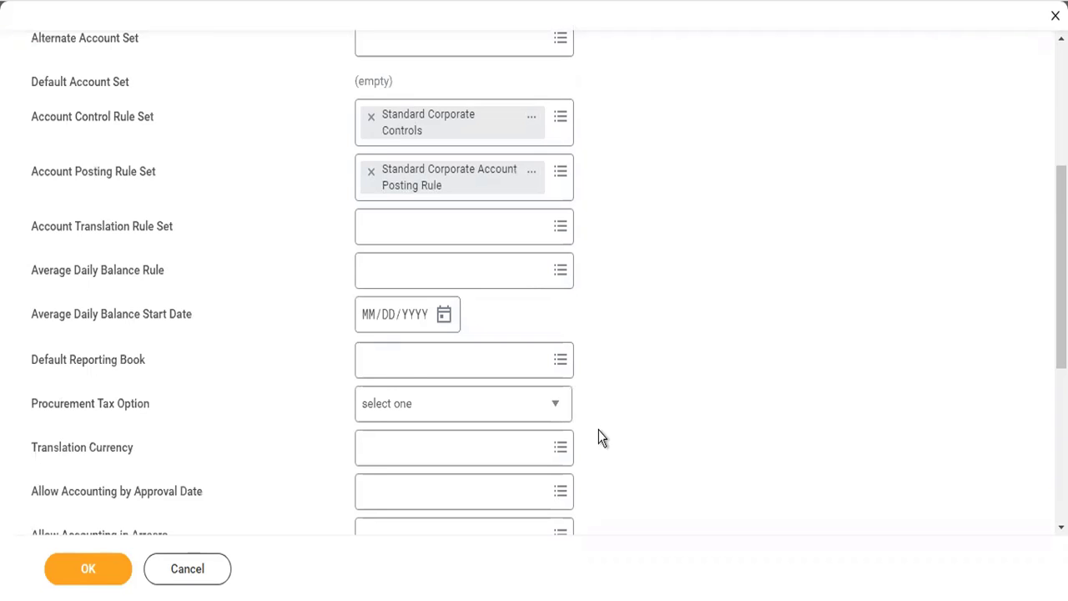
{"action": "scroll", "coordinate": [538, 434], "scroll_direction": "down", "scroll_amount": 3}
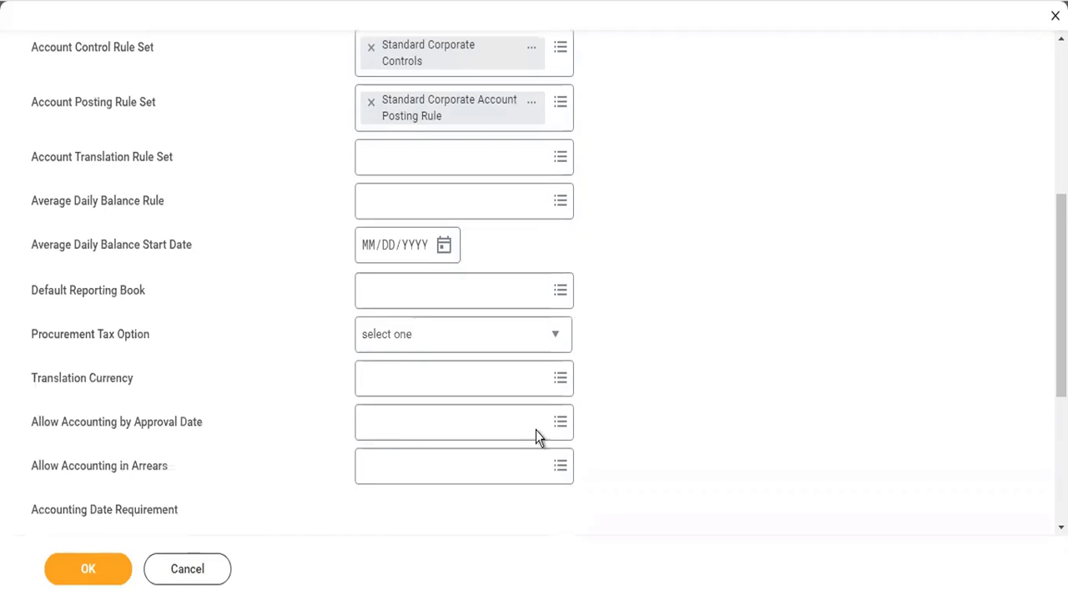
{"action": "scroll", "coordinate": [455, 453], "scroll_direction": "down", "scroll_amount": 3}
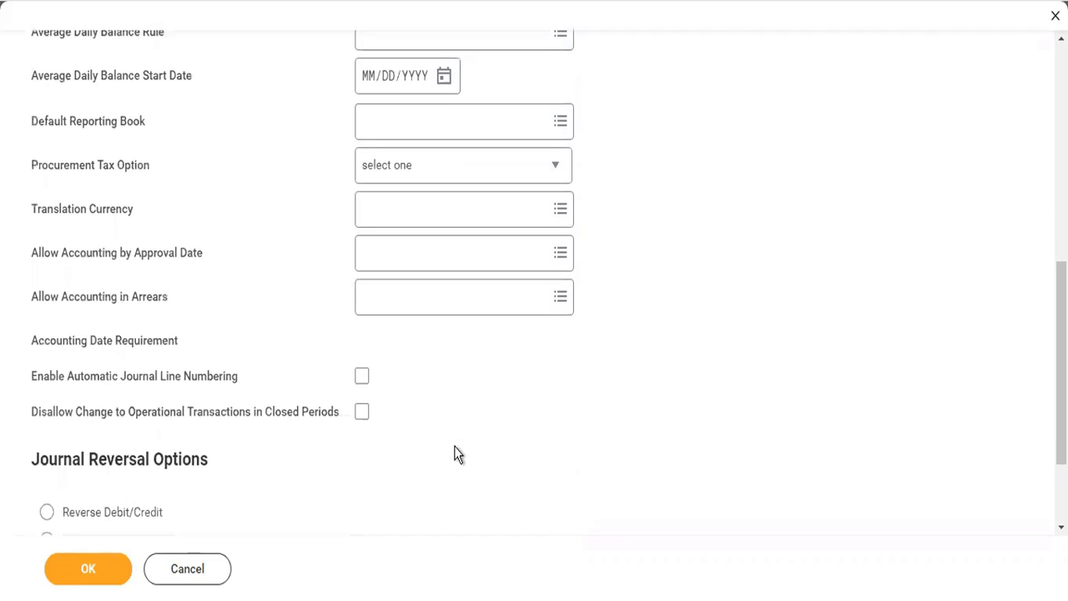
{"action": "left_click", "coordinate": [135, 512]}
{"action": "left_click", "coordinate": [87, 574]}
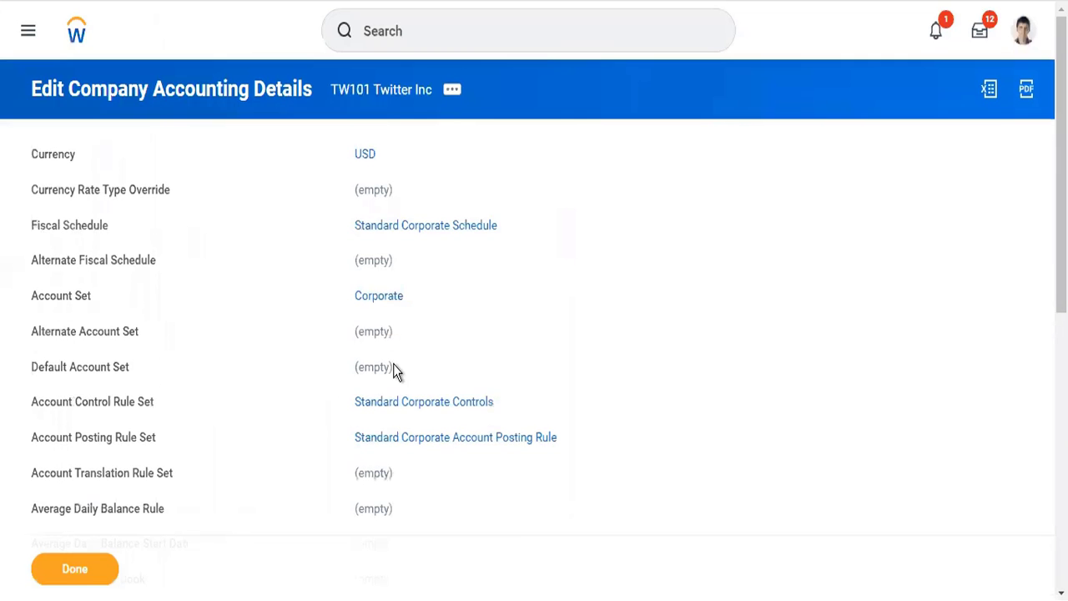
Reopen the Edit Company Accounting Details task for TW101 Twitter Inc from its related company actions.
{"action": "left_click", "coordinate": [451, 89]}
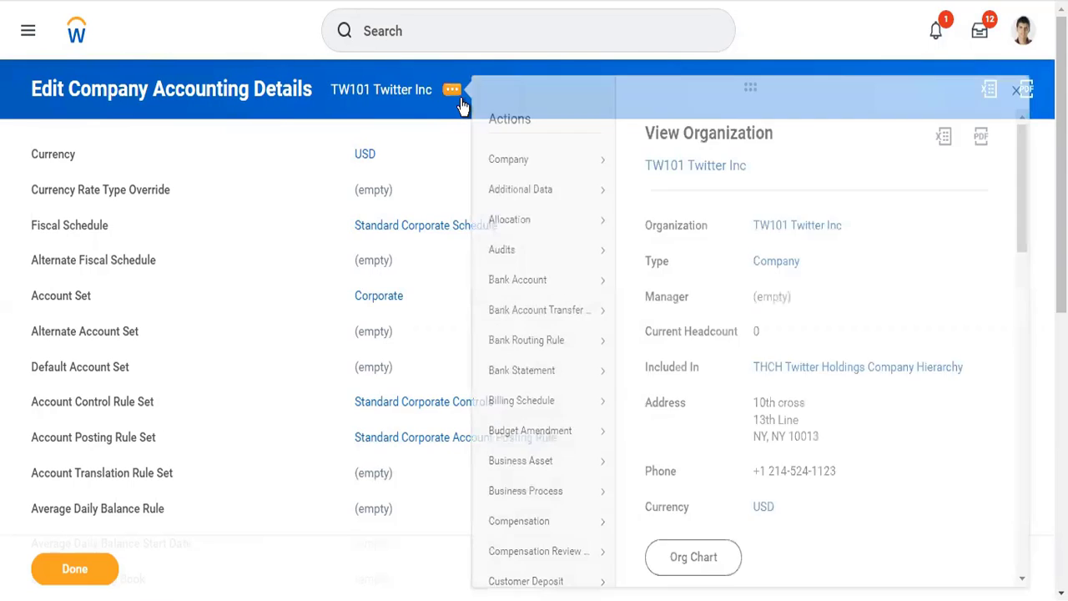
{"action": "left_click", "coordinate": [451, 90]}
{"action": "left_click", "coordinate": [459, 98]}
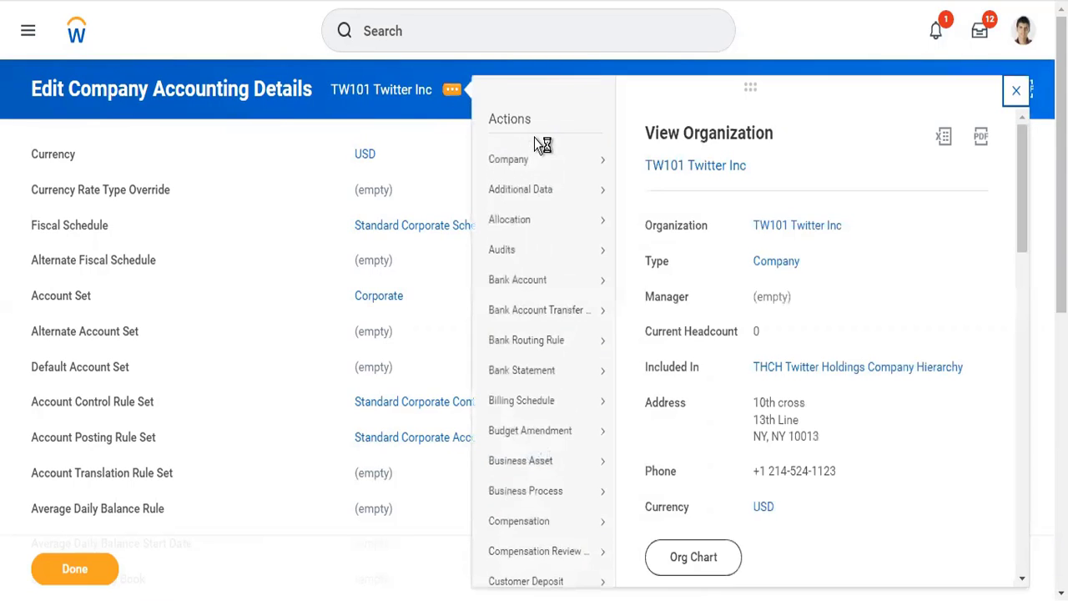
{"action": "mouse_move", "coordinate": [580, 161]}
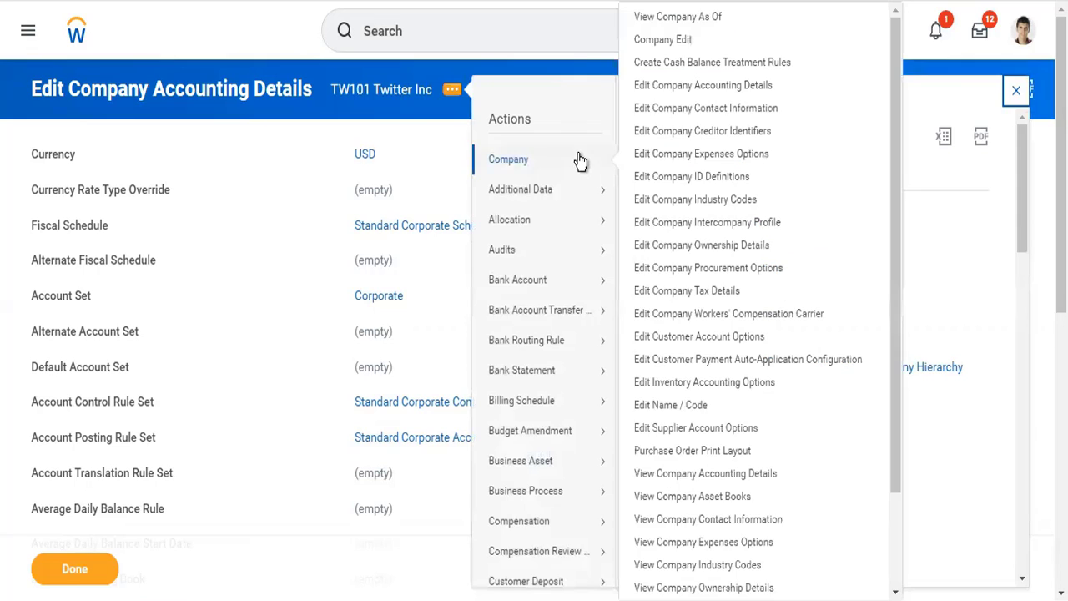
{"action": "left_click", "coordinate": [716, 87]}
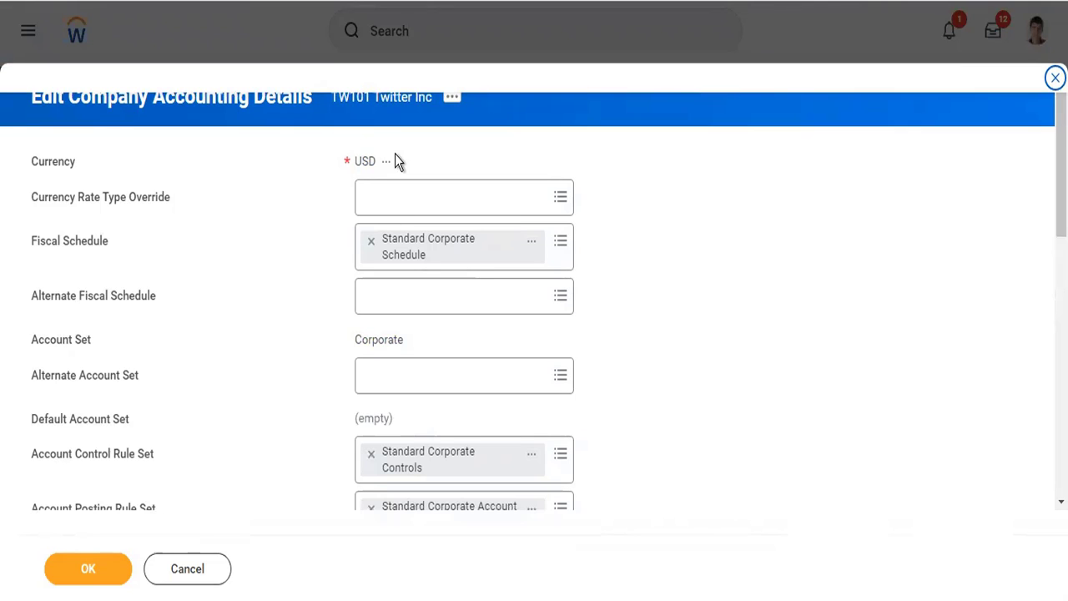
Clear the Account Control Rule Set and select Standard Corporate Controls for it again.
{"action": "left_click", "coordinate": [371, 454]}
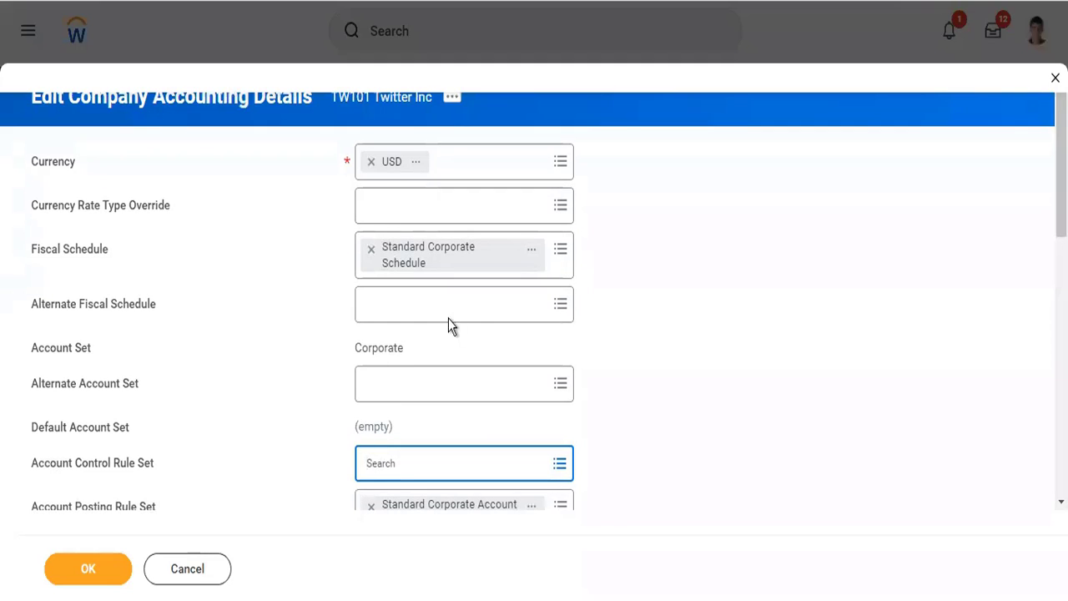
{"action": "left_click", "coordinate": [428, 465]}
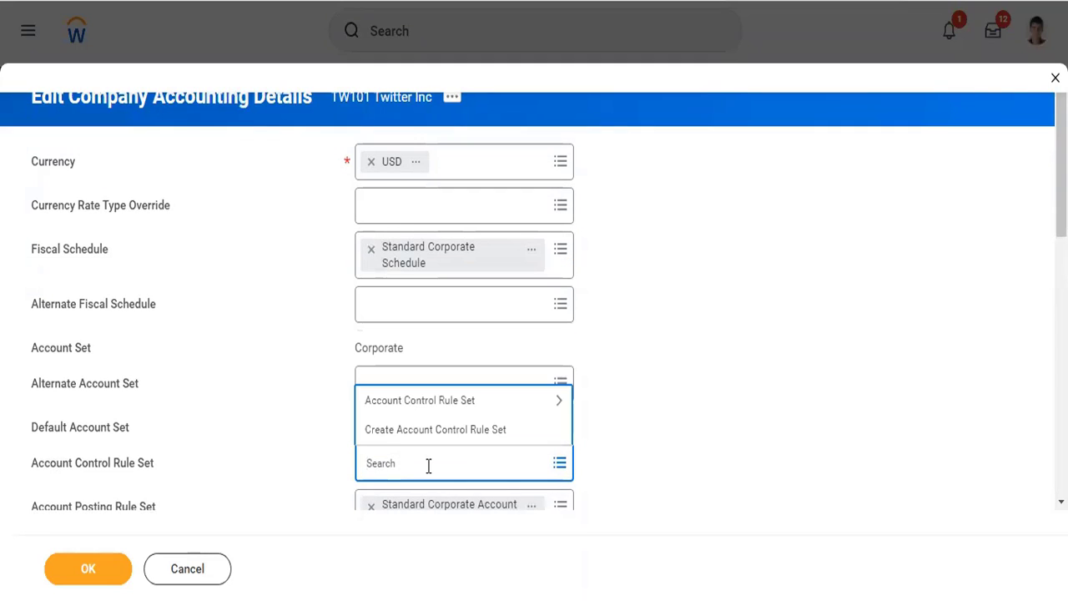
{"action": "left_click", "coordinate": [433, 402]}
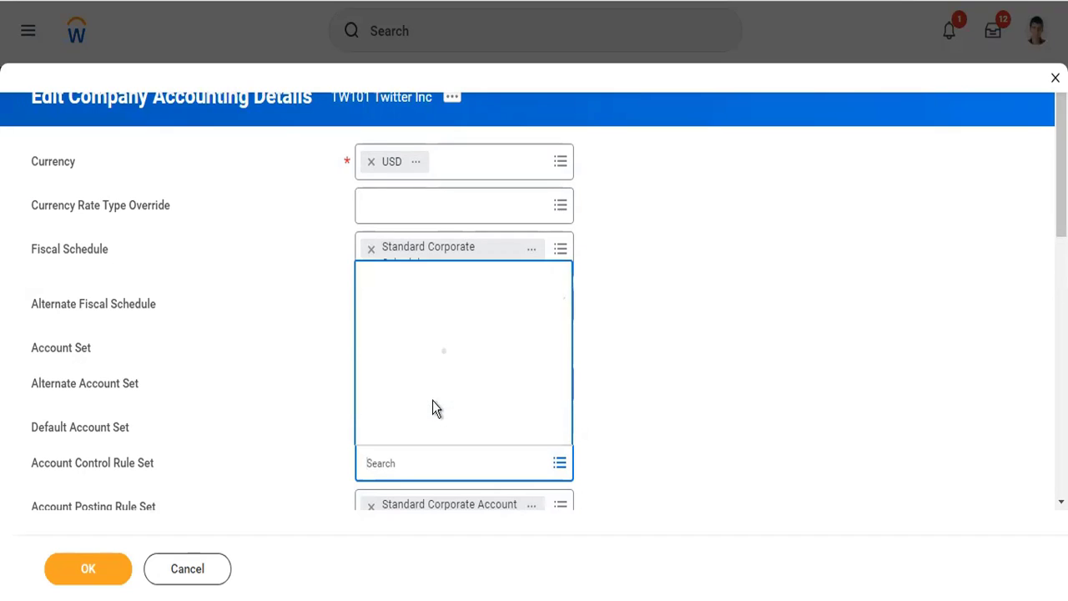
{"action": "left_click", "coordinate": [437, 429]}
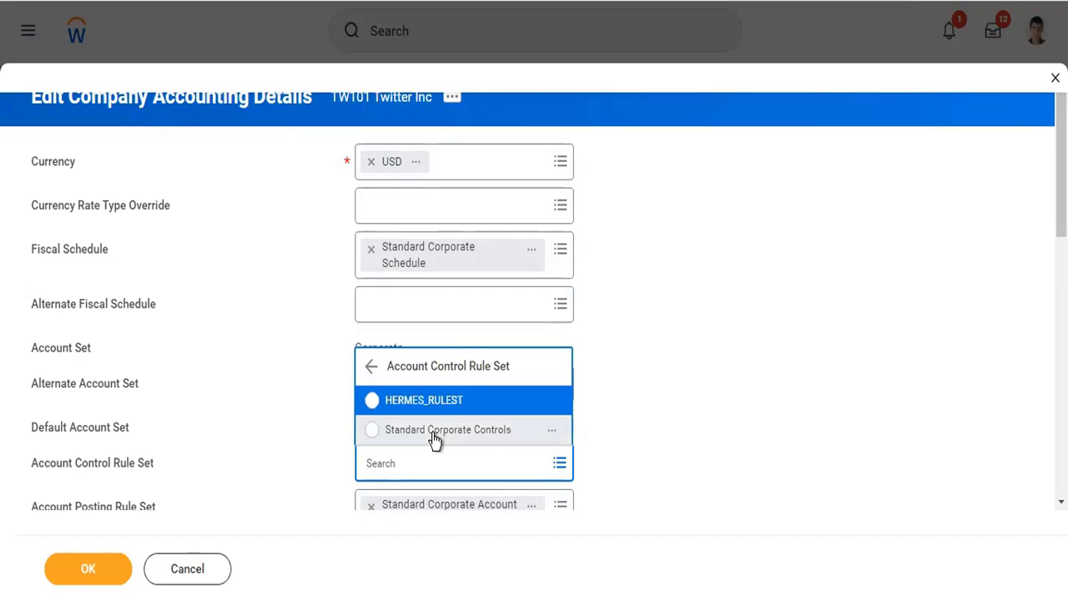
{"action": "left_click", "coordinate": [680, 434]}
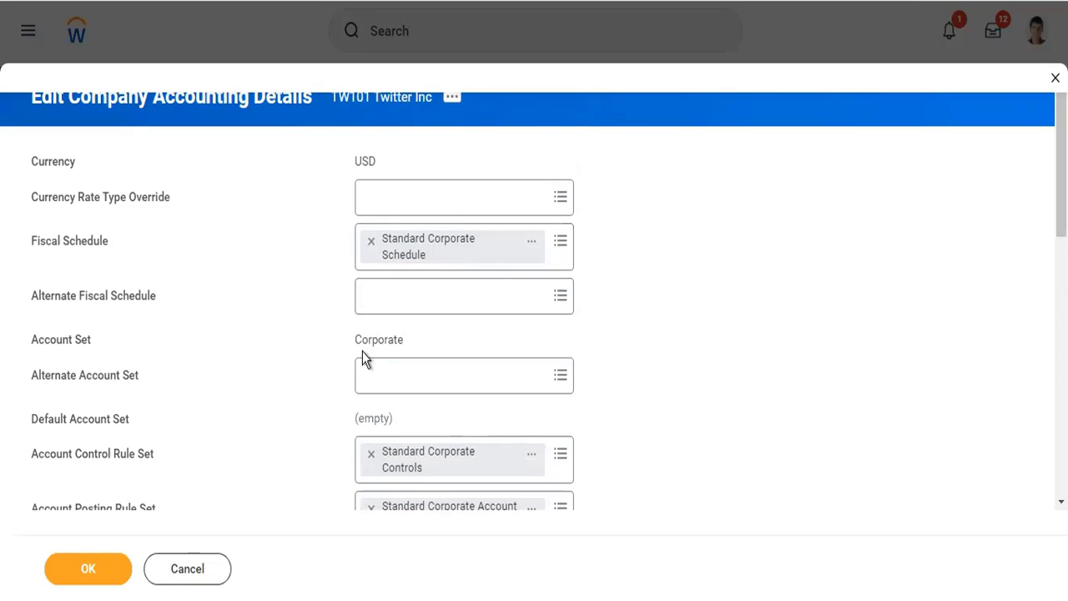
Open the Standard Corporate Controls account control rule set in a new browser tab from the company accounting details.
{"action": "scroll", "coordinate": [588, 429], "scroll_direction": "down", "scroll_amount": 3}
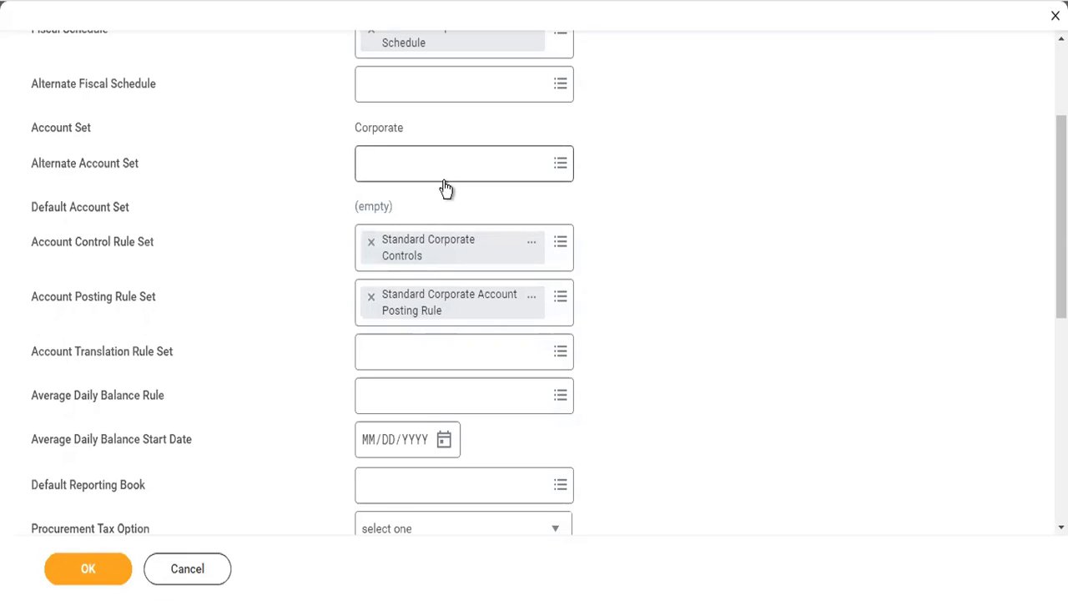
{"action": "right_click", "coordinate": [433, 262]}
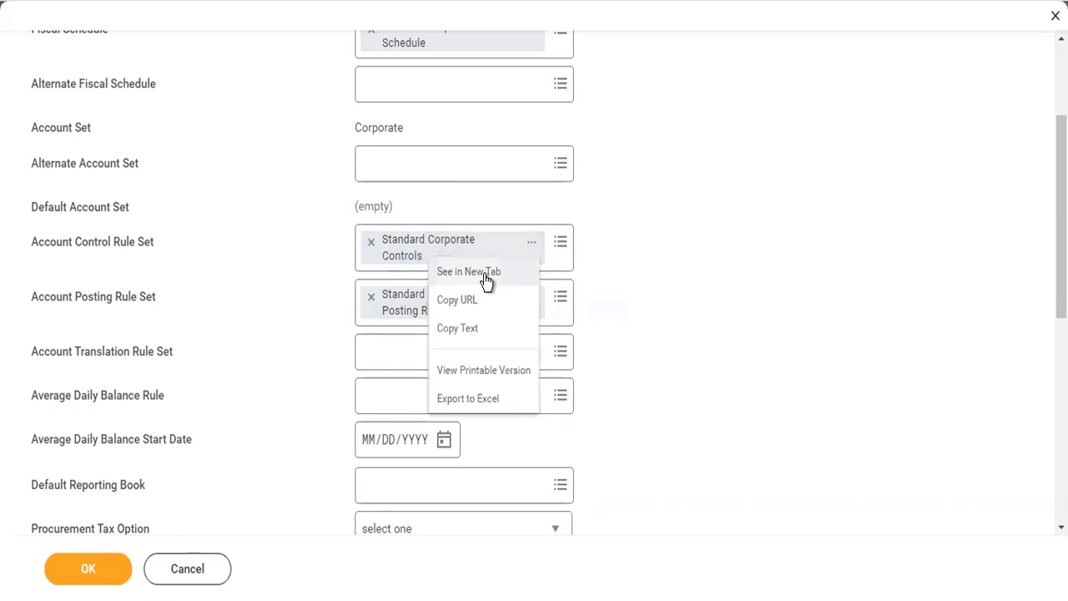
{"action": "left_click", "coordinate": [487, 276]}
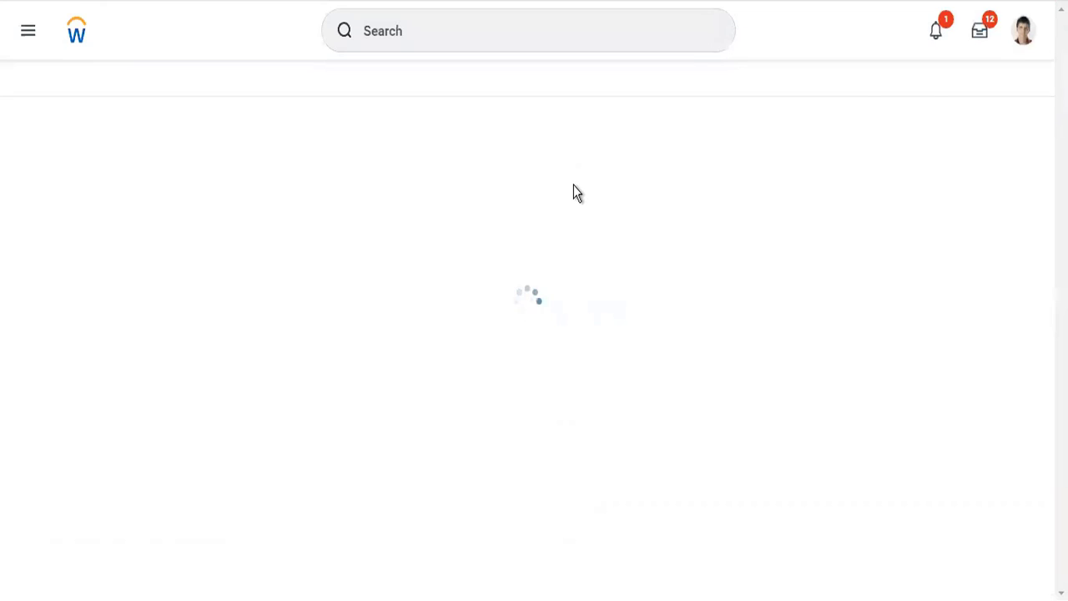
Review the rule set's companies, general threshold and ledger account approval thresholds, including the one for 1000:Cash.
{"action": "scroll", "coordinate": [567, 152], "scroll_direction": "down", "scroll_amount": 2}
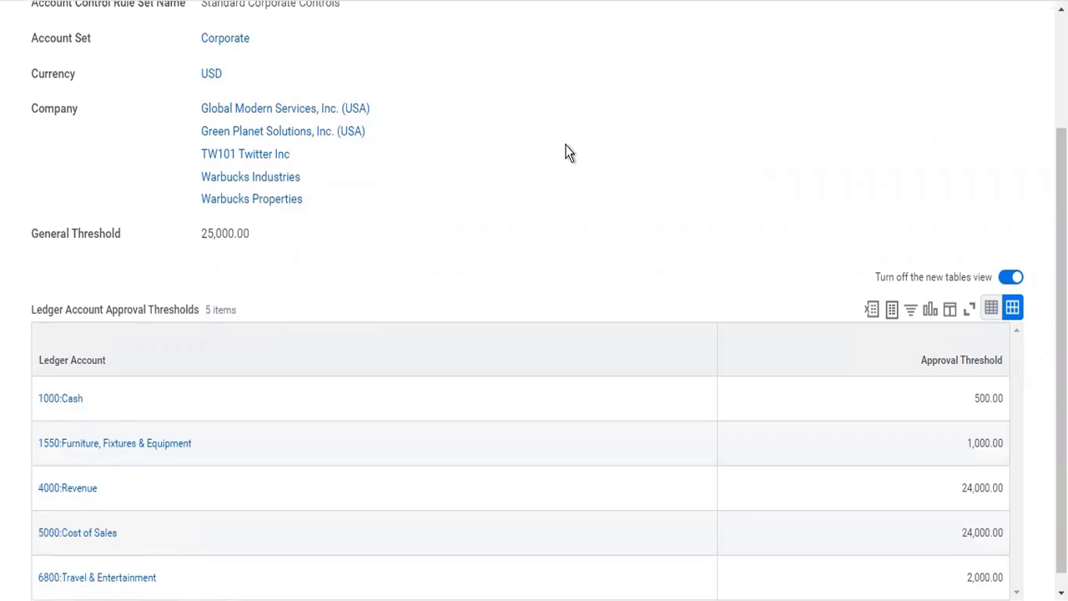
{"action": "scroll", "coordinate": [567, 153], "scroll_direction": "up", "scroll_amount": 2}
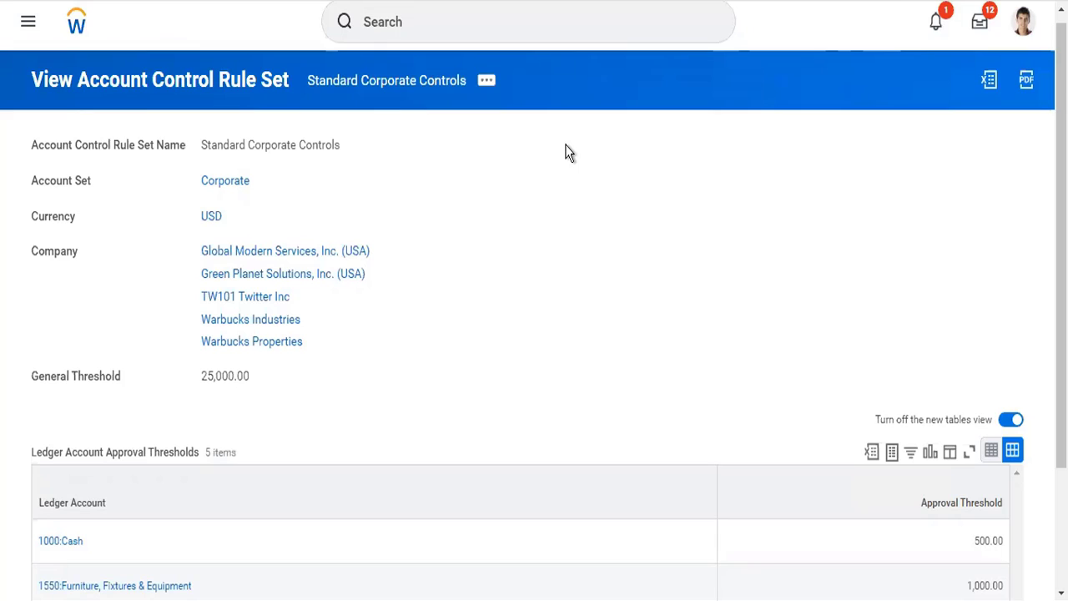
{"action": "scroll", "coordinate": [426, 345], "scroll_direction": "down", "scroll_amount": 2}
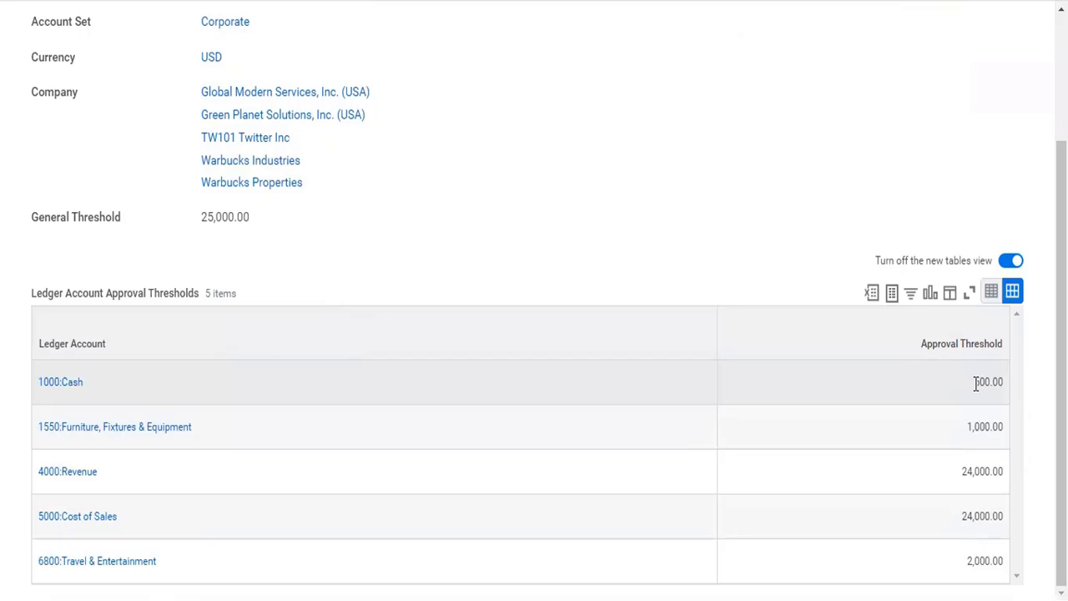
{"action": "right_click", "coordinate": [1005, 388]}
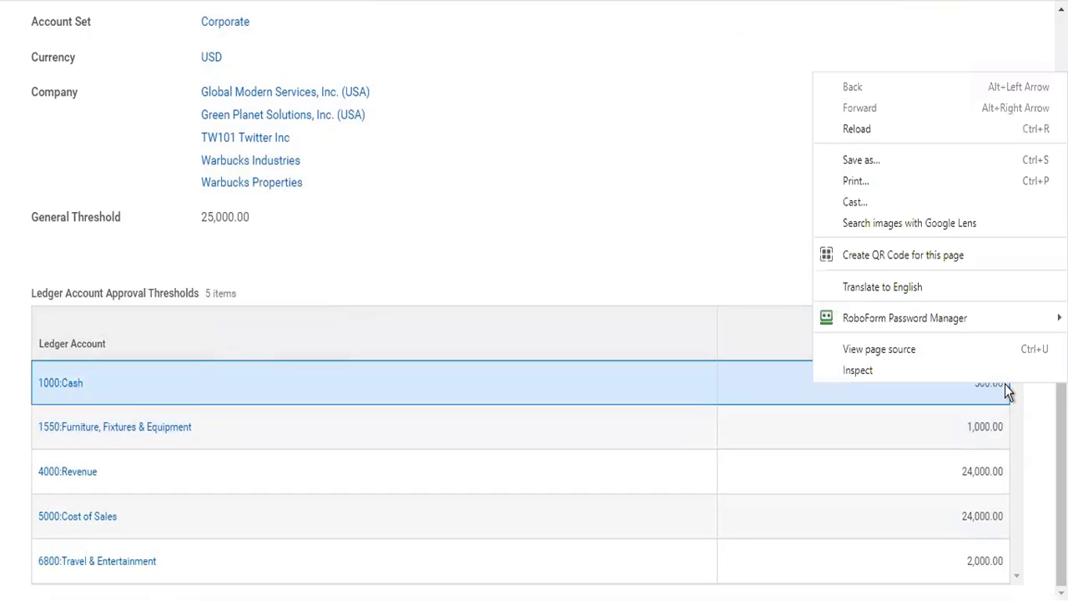
{"action": "left_click", "coordinate": [680, 240]}
{"action": "mouse_move", "coordinate": [84, 384]}
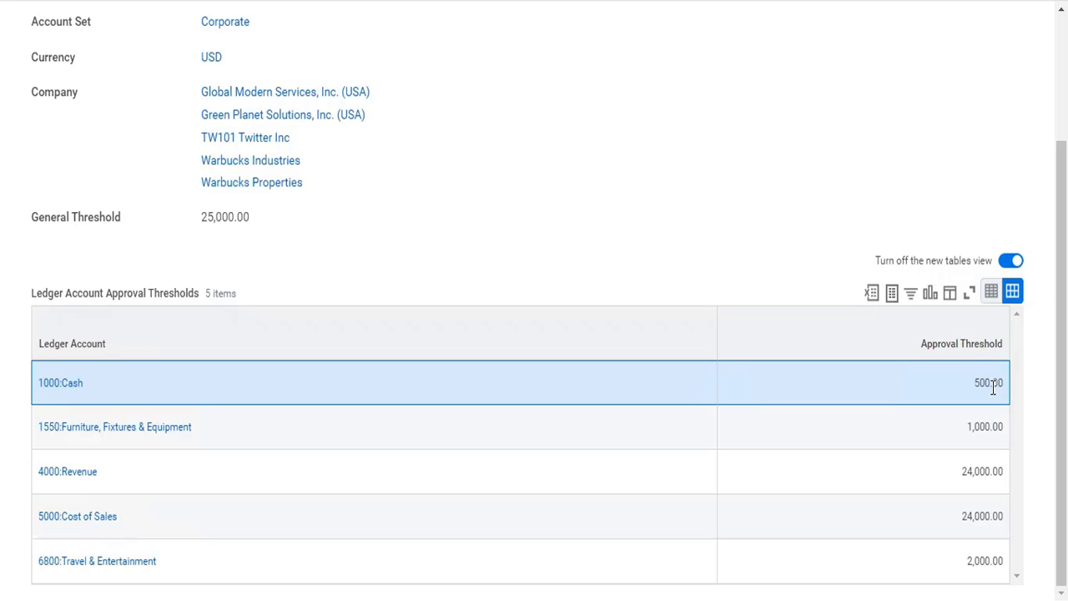
{"action": "scroll", "coordinate": [993, 388], "scroll_direction": "up", "scroll_amount": 2}
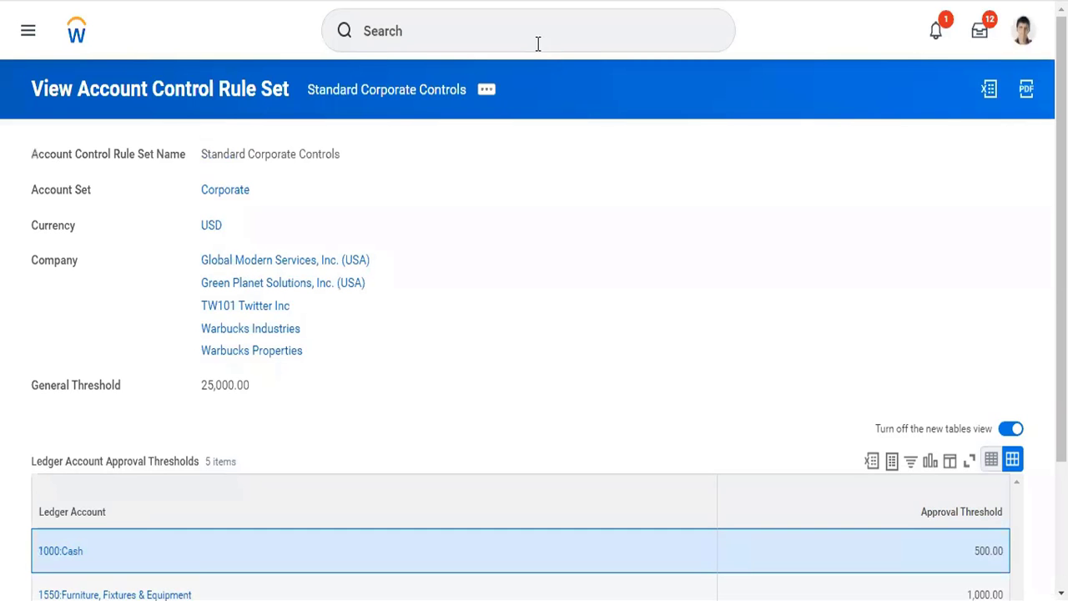
Search for "cr acc contr" and open the Create Account Control Rule Set task.
{"action": "left_click", "coordinate": [537, 42]}
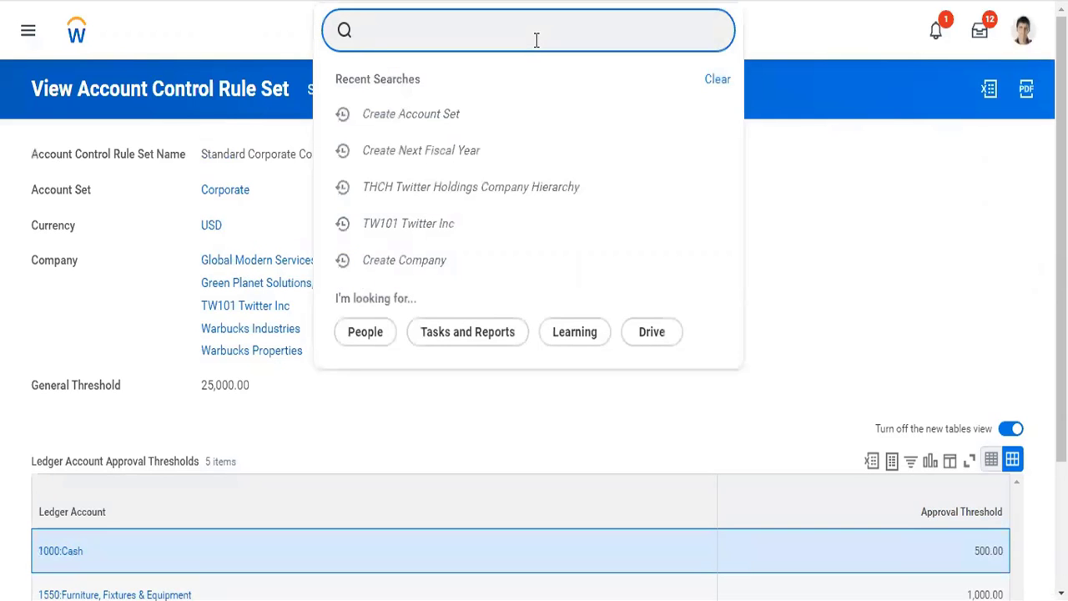
{"action": "type", "text": "cr acc contr"}
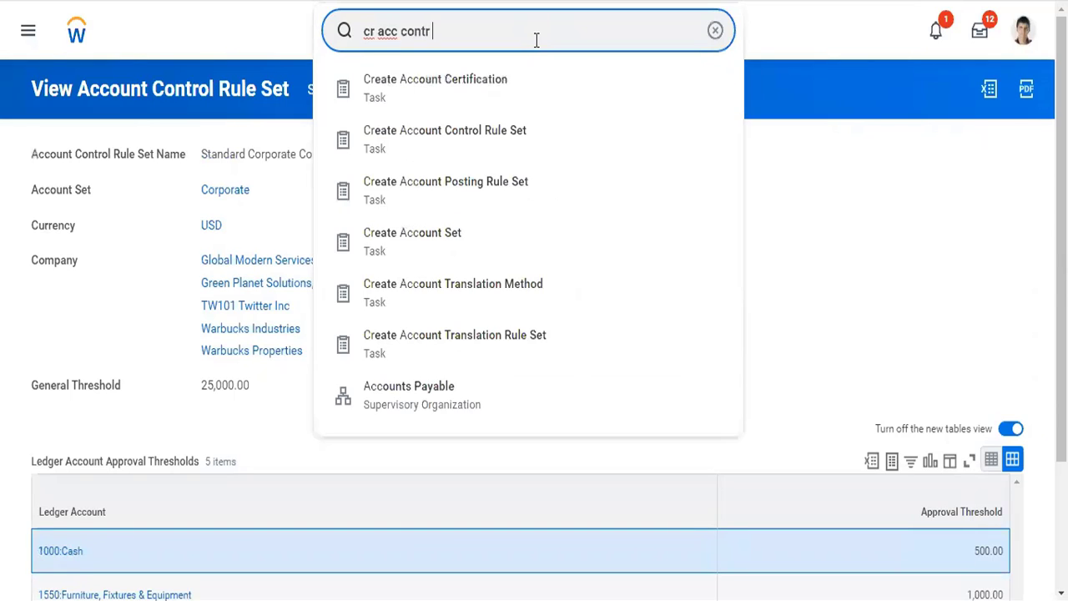
{"action": "key", "text": "Down"}
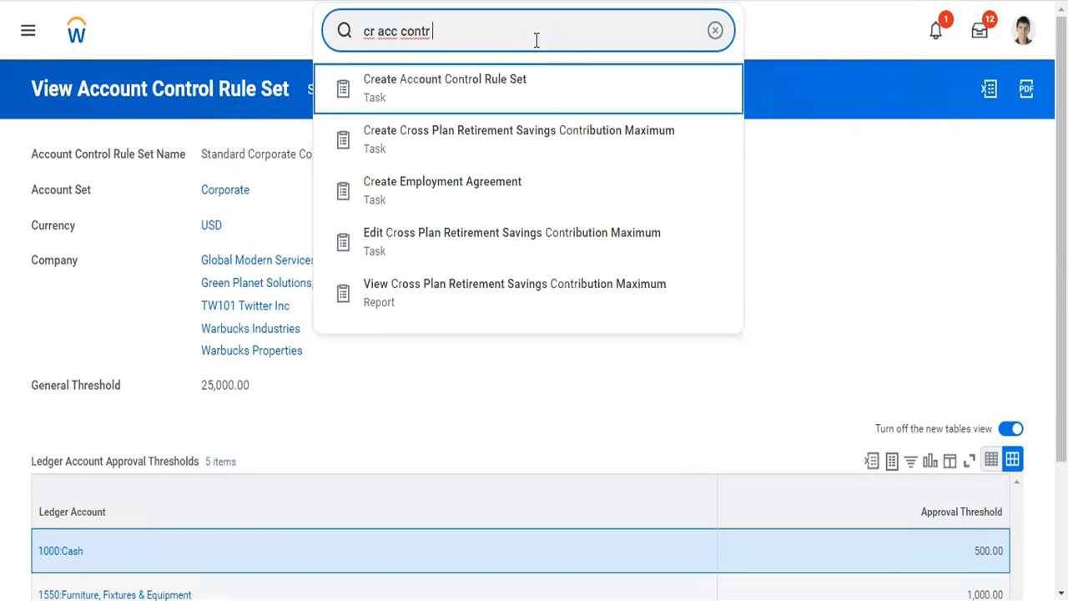
{"action": "key", "text": "Return"}
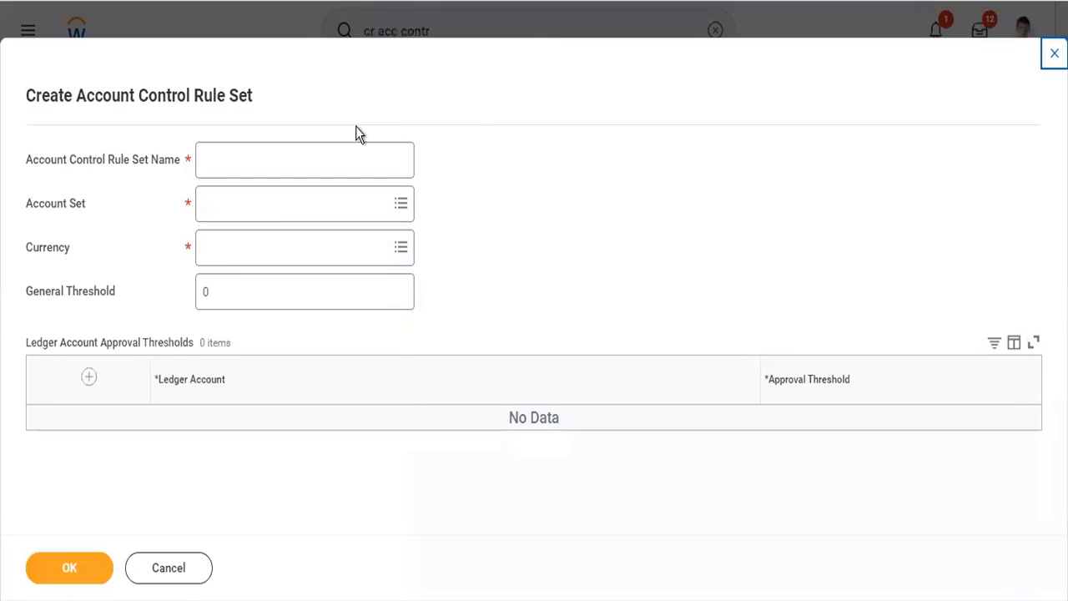
Try out an empty ledger account approval threshold row in the new rule set and close the browser tab without saving.
{"action": "left_click", "coordinate": [91, 377]}
{"action": "left_click", "coordinate": [234, 205]}
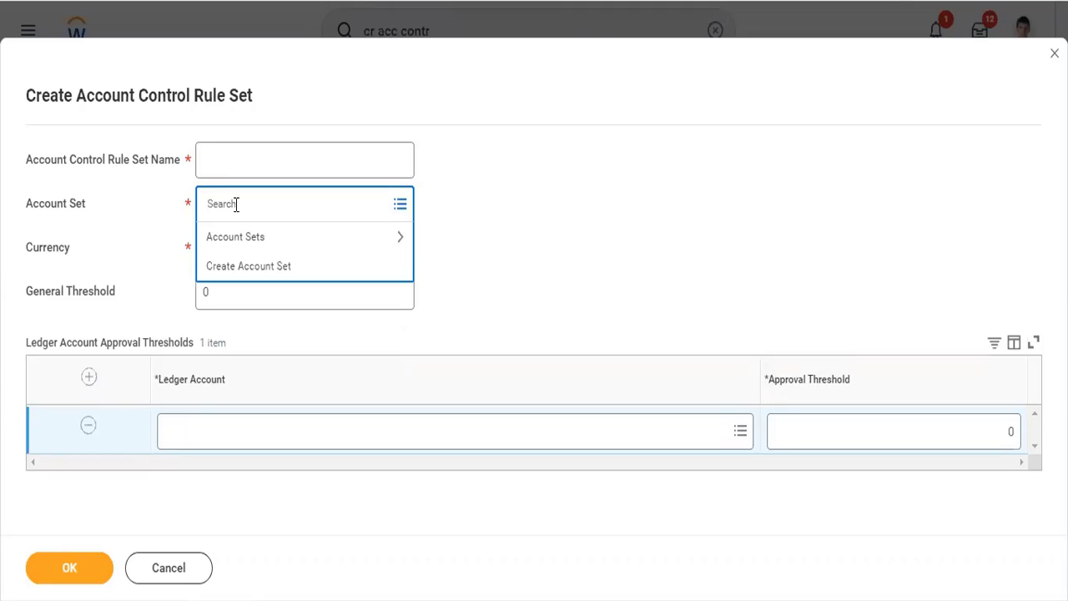
{"action": "left_click", "coordinate": [523, 247]}
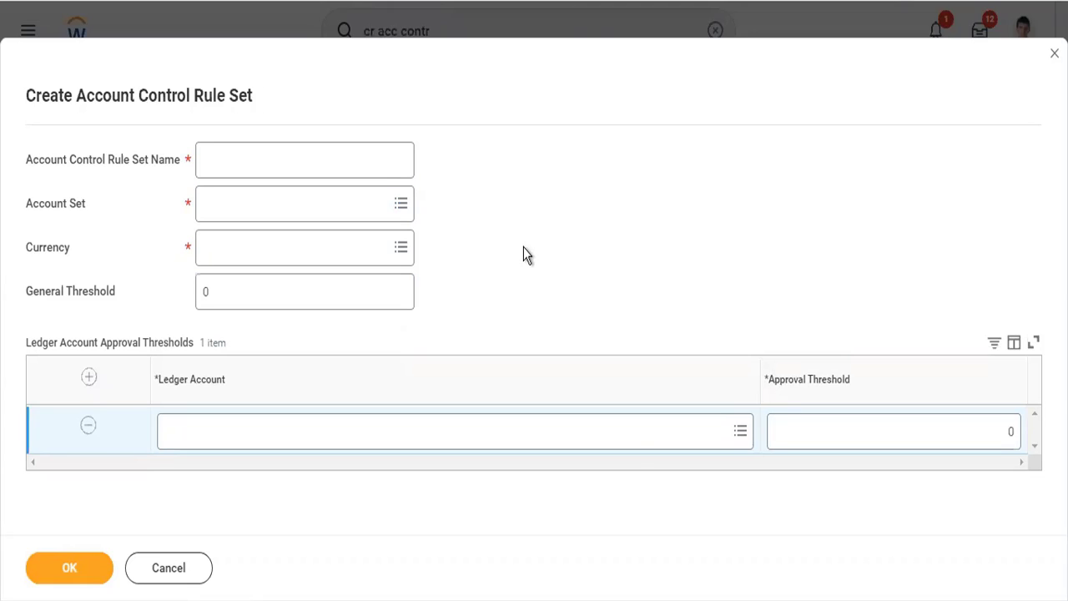
{"action": "left_click", "coordinate": [784, 427]}
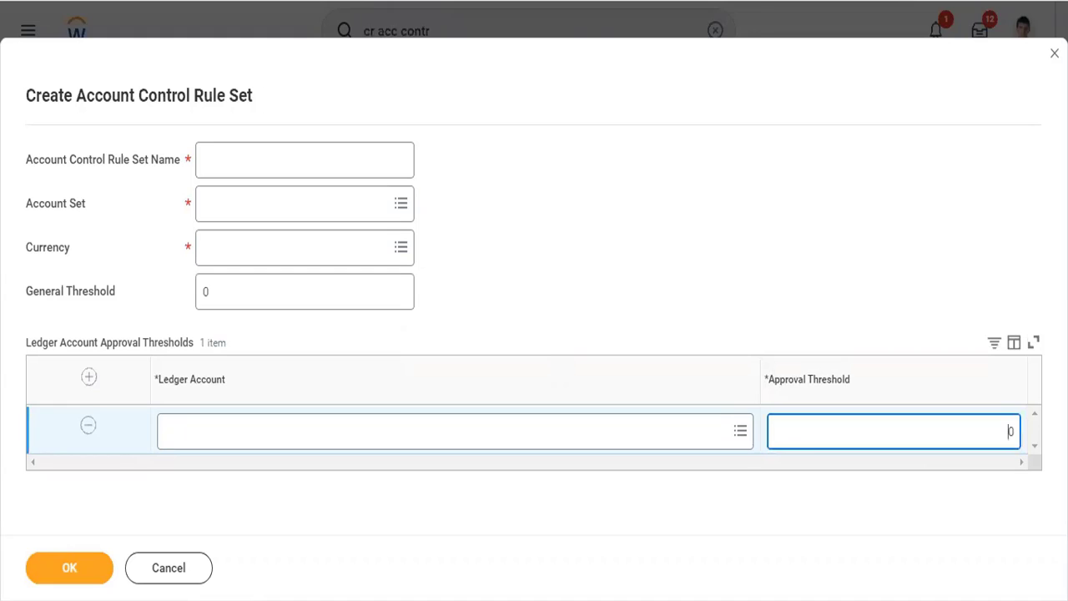
{"action": "right_click", "coordinate": [603, 1]}
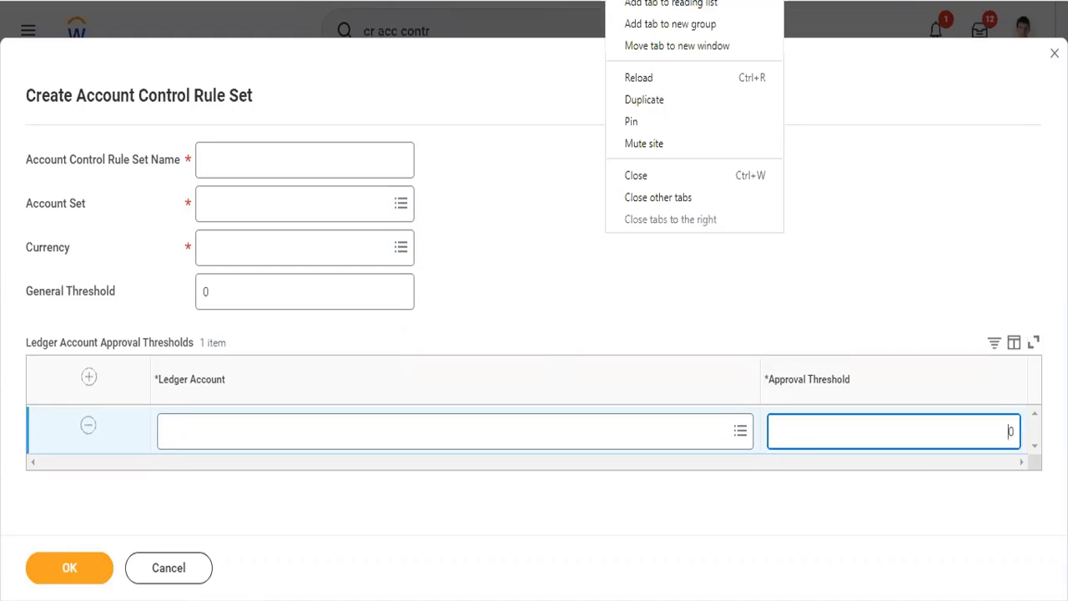
{"action": "left_click", "coordinate": [658, 174]}
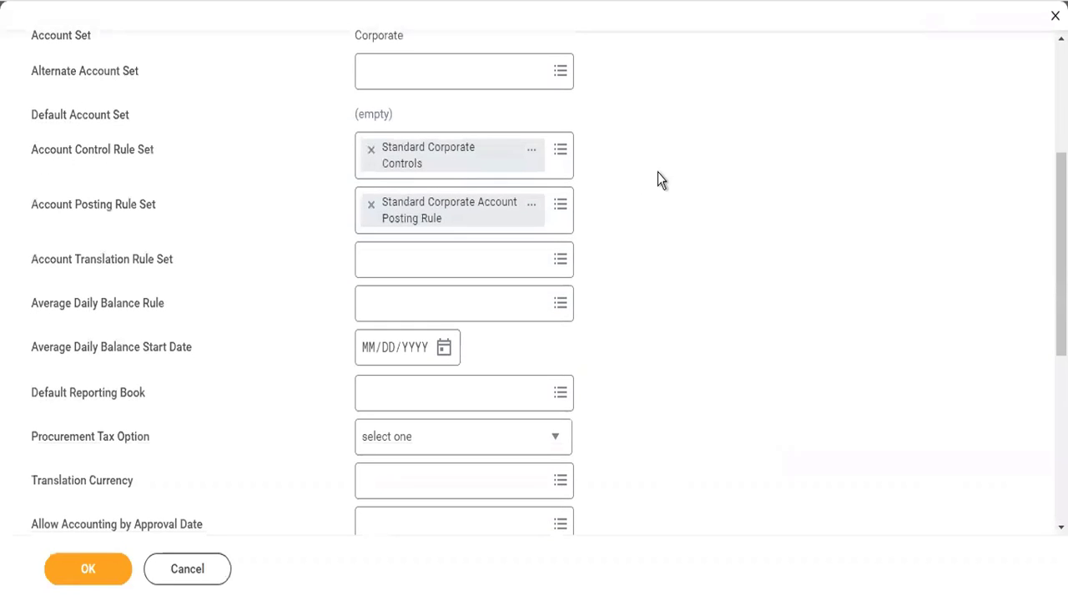
Open the Standard Corporate Account Posting Rule in a new browser tab and decline restoring the last session.
{"action": "right_click", "coordinate": [400, 222]}
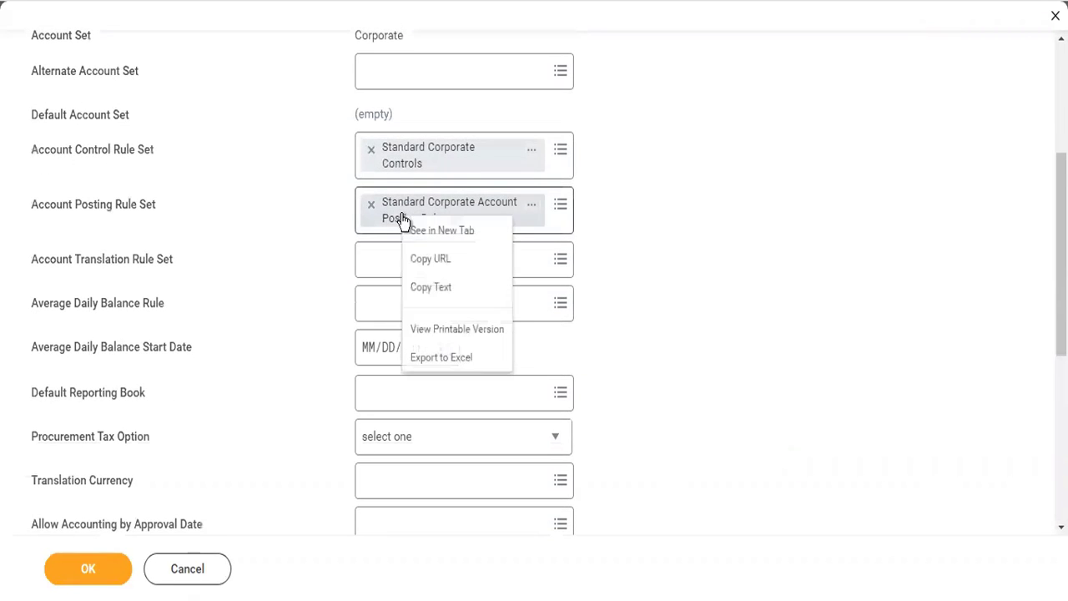
{"action": "left_click", "coordinate": [428, 234]}
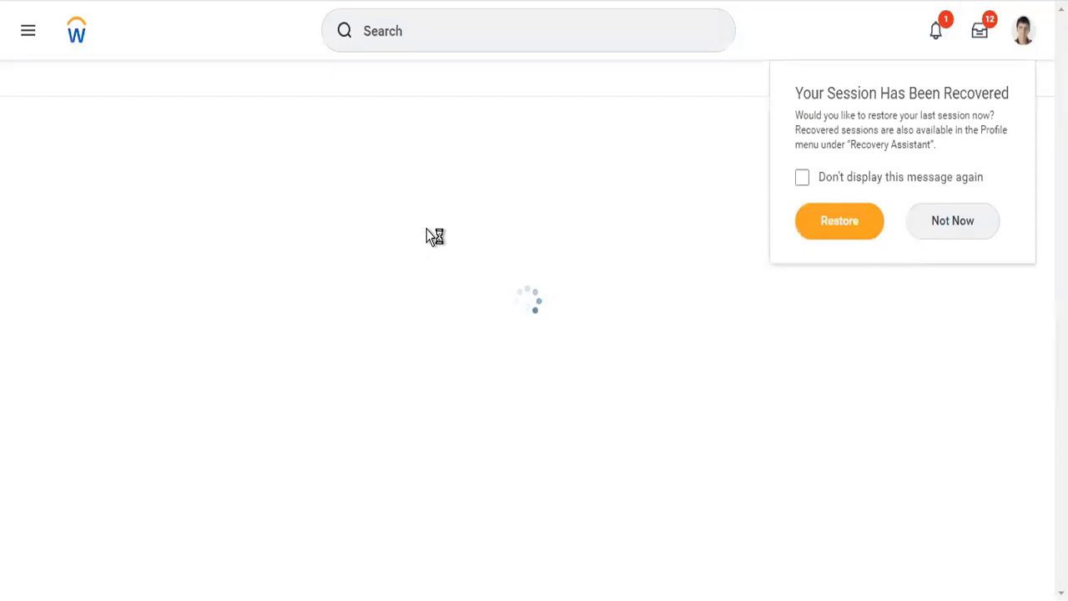
{"action": "left_click", "coordinate": [950, 222]}
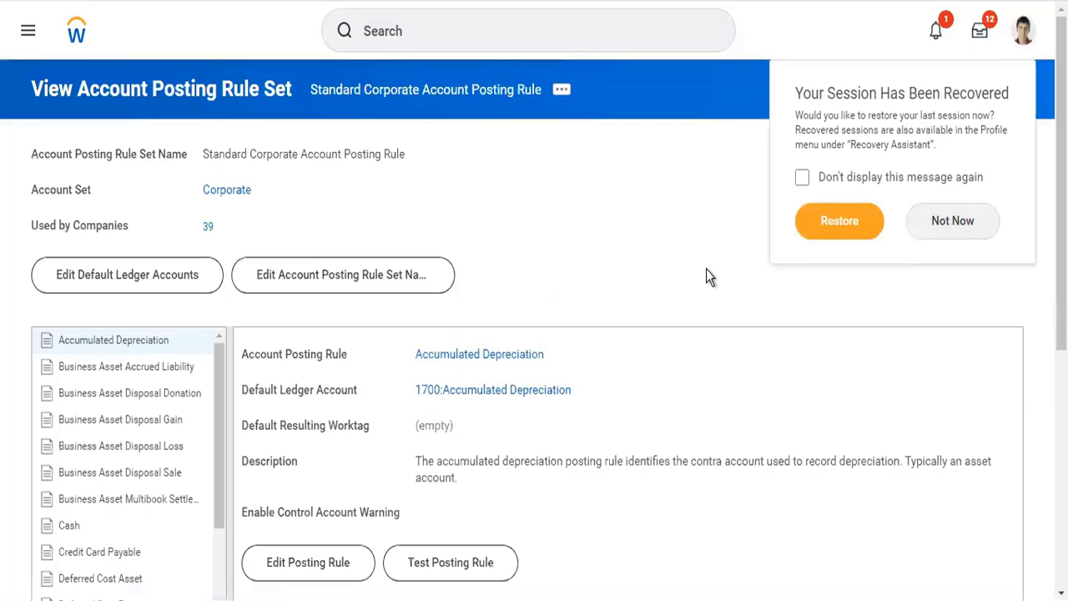
Review the Cash, Payables and Pool Holding posting rules, including their default ledger accounts and conditions.
{"action": "scroll", "coordinate": [538, 242], "scroll_direction": "down", "scroll_amount": 3}
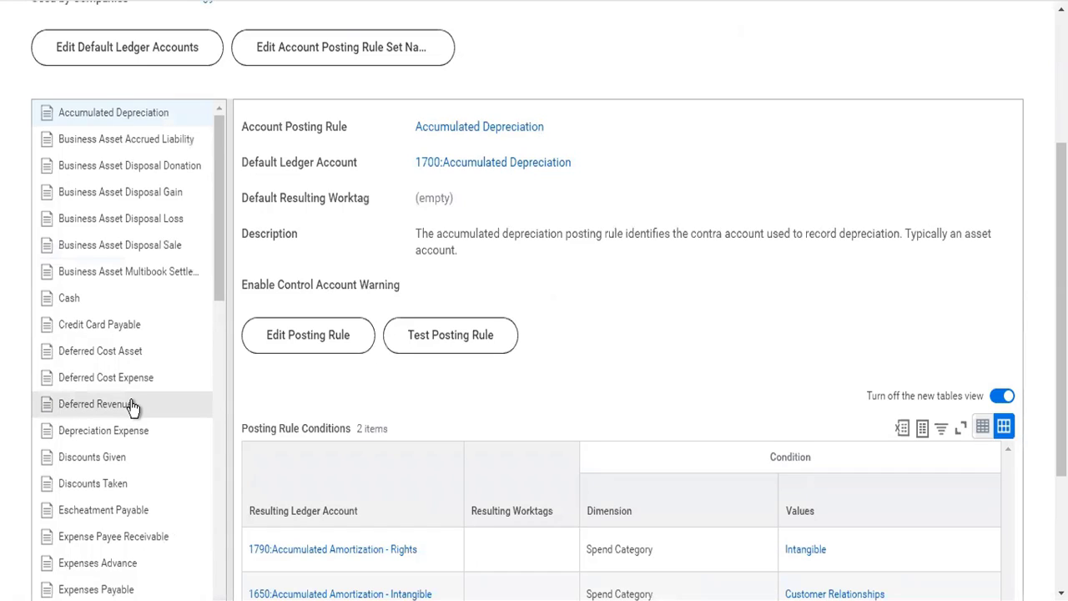
{"action": "left_click", "coordinate": [91, 307]}
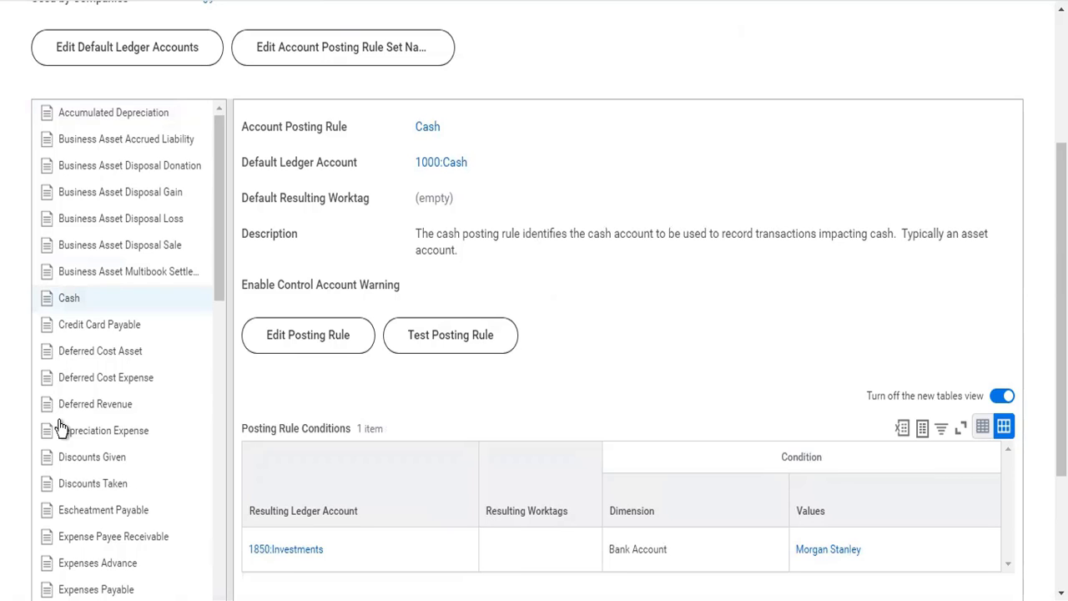
{"action": "scroll", "coordinate": [72, 424], "scroll_direction": "down", "scroll_amount": 4}
{"action": "scroll", "coordinate": [72, 424], "scroll_direction": "down", "scroll_amount": 5}
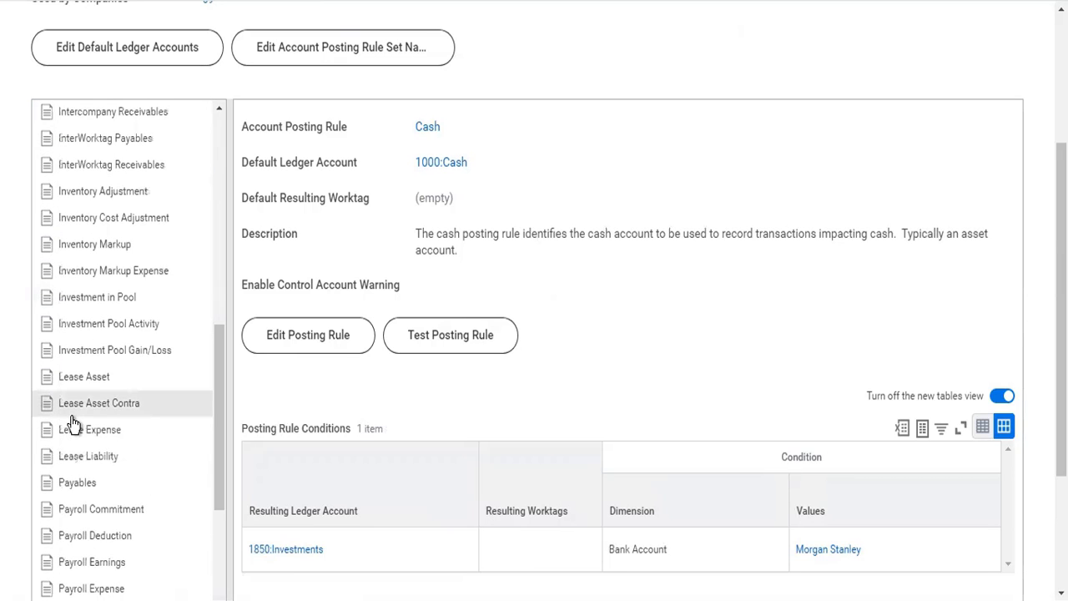
{"action": "scroll", "coordinate": [74, 424], "scroll_direction": "down", "scroll_amount": 3}
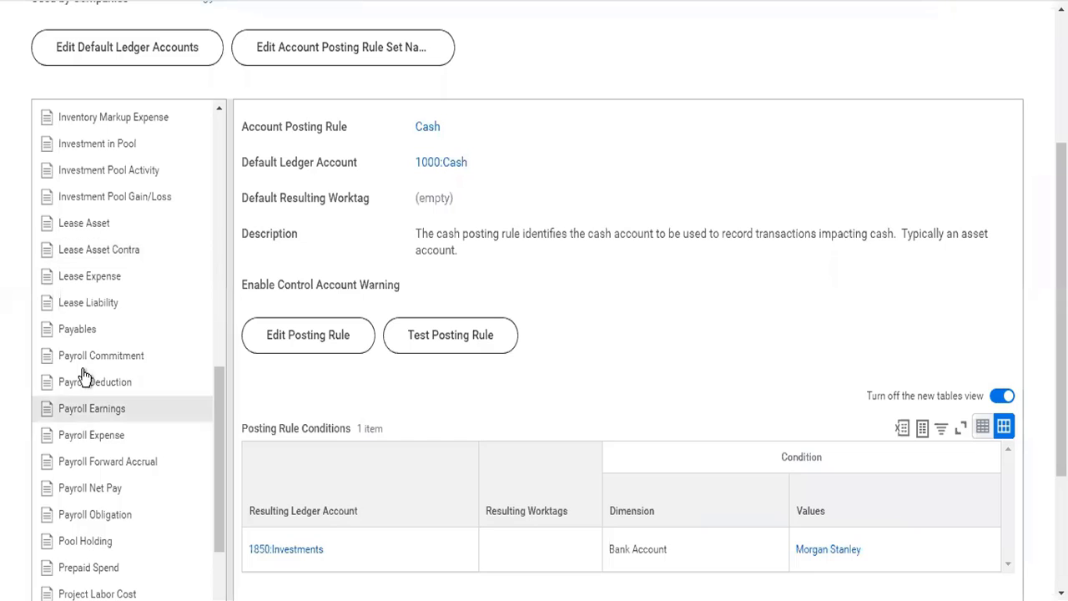
{"action": "left_click", "coordinate": [86, 334]}
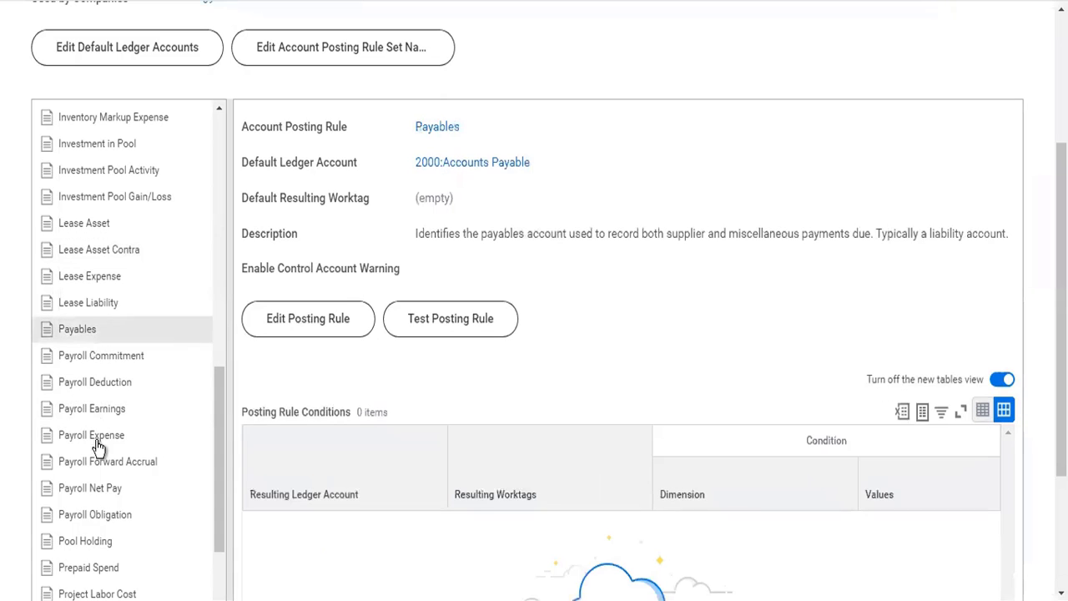
{"action": "left_click", "coordinate": [83, 541]}
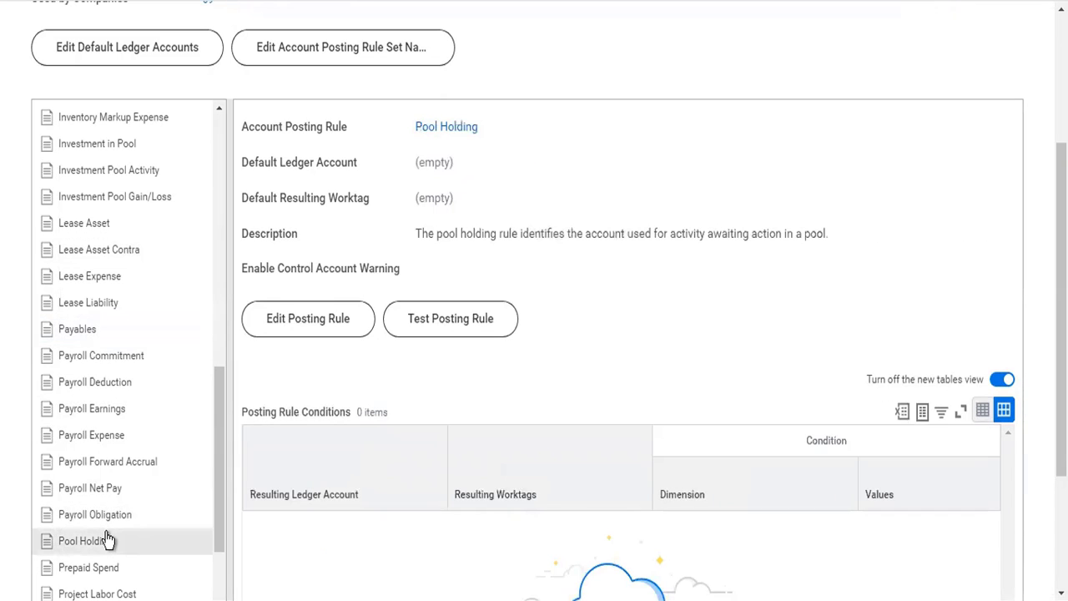
Display the Revenue posting rule and review its default ledger account and posting rule conditions.
{"action": "scroll", "coordinate": [107, 540], "scroll_direction": "down", "scroll_amount": 3}
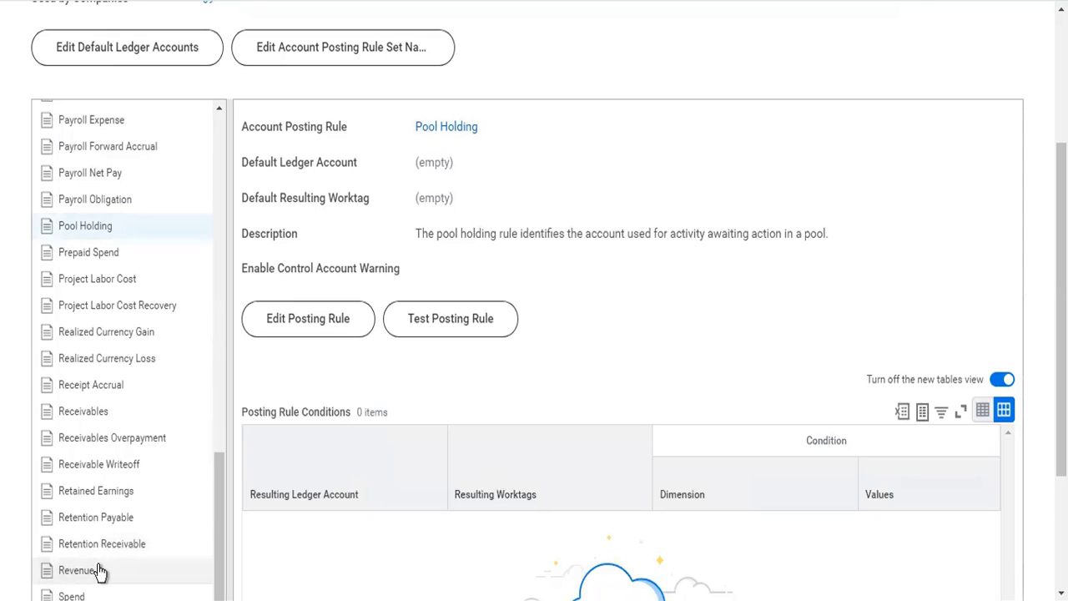
{"action": "left_click", "coordinate": [97, 570]}
{"action": "scroll", "coordinate": [100, 572], "scroll_direction": "down", "scroll_amount": 2}
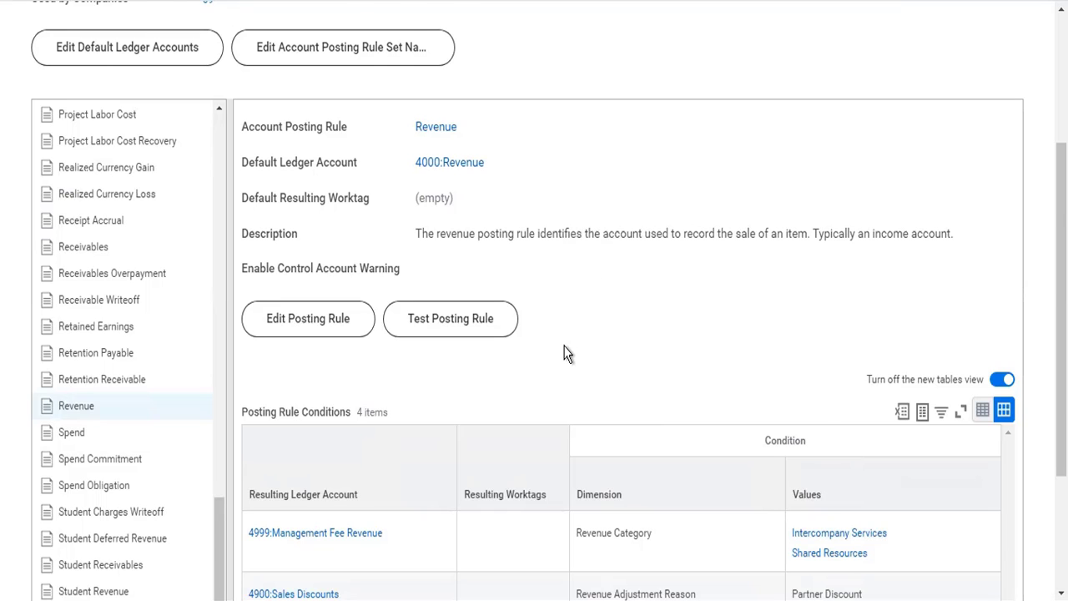
{"action": "scroll", "coordinate": [564, 353], "scroll_direction": "down", "scroll_amount": 3}
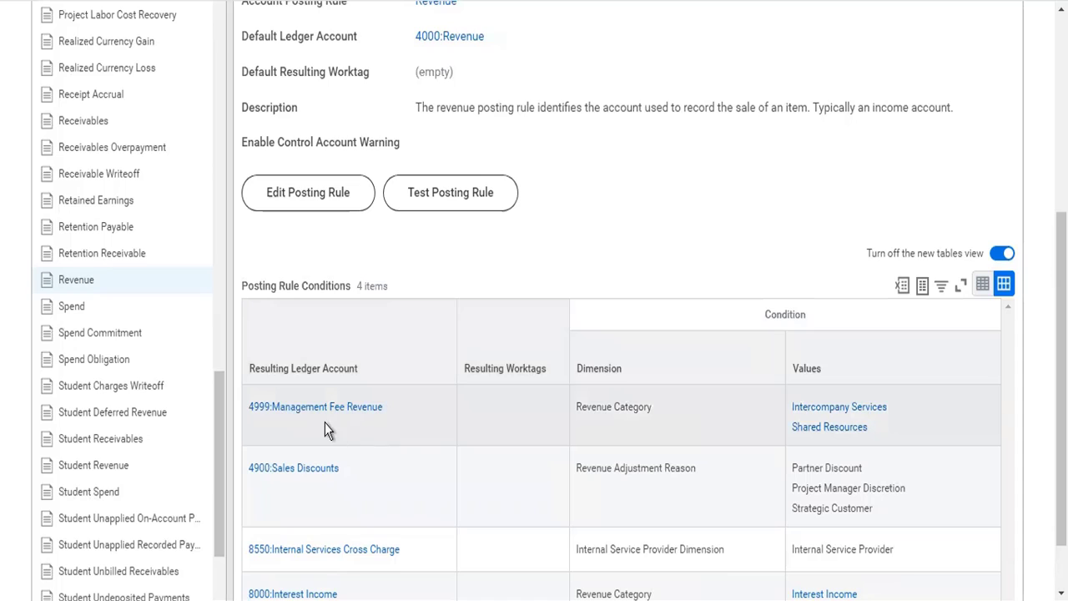
Examine the Revenue posting rule's default ledger account and each condition's resulting ledger account, dimension and values.
{"action": "mouse_move", "coordinate": [301, 415]}
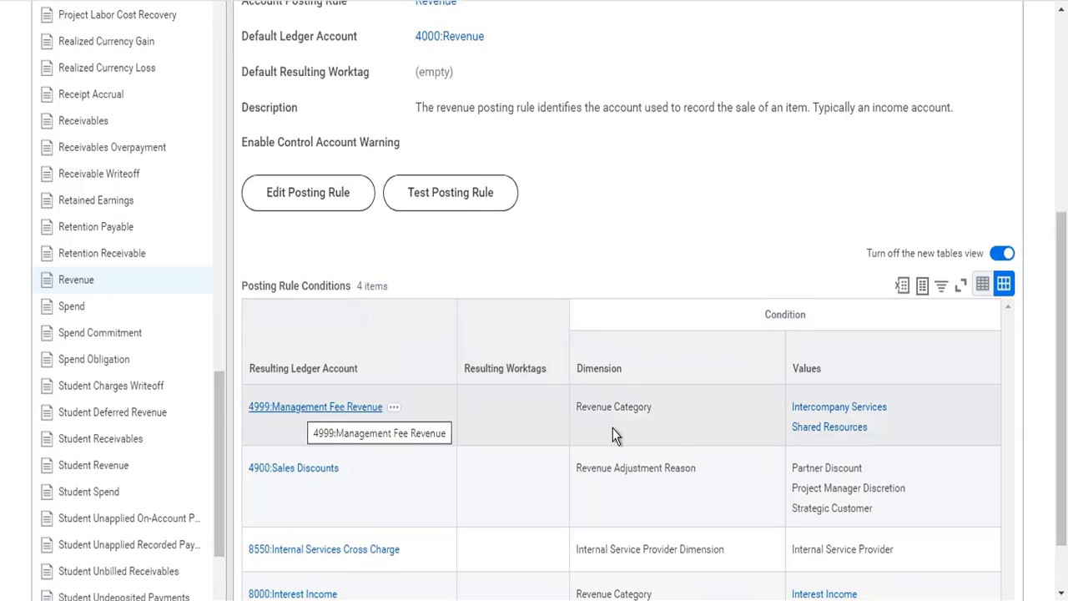
{"action": "mouse_move", "coordinate": [795, 441]}
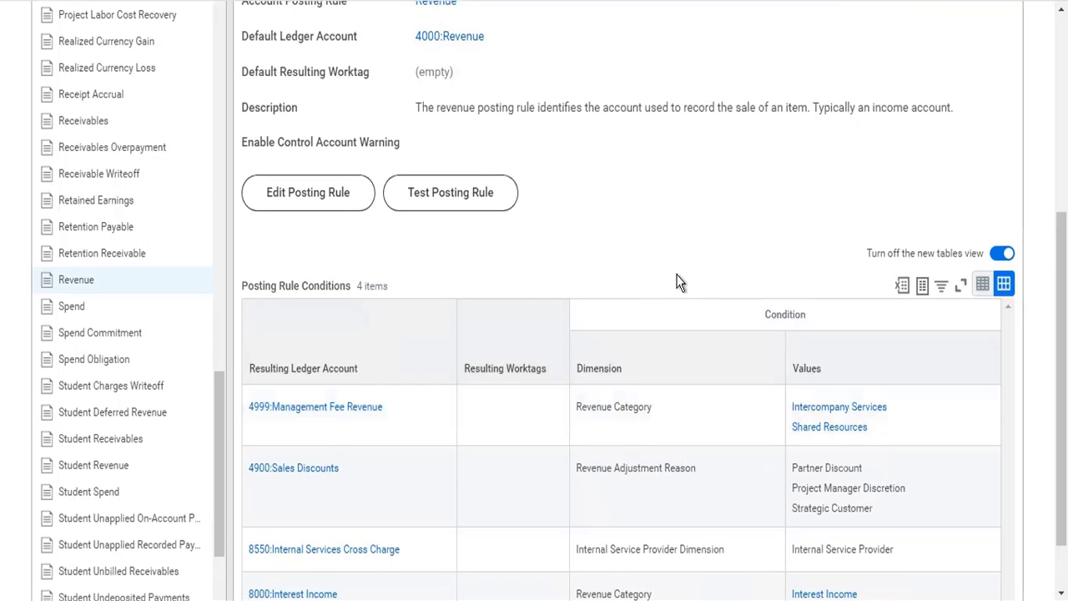
{"action": "scroll", "coordinate": [679, 282], "scroll_direction": "up", "scroll_amount": 2}
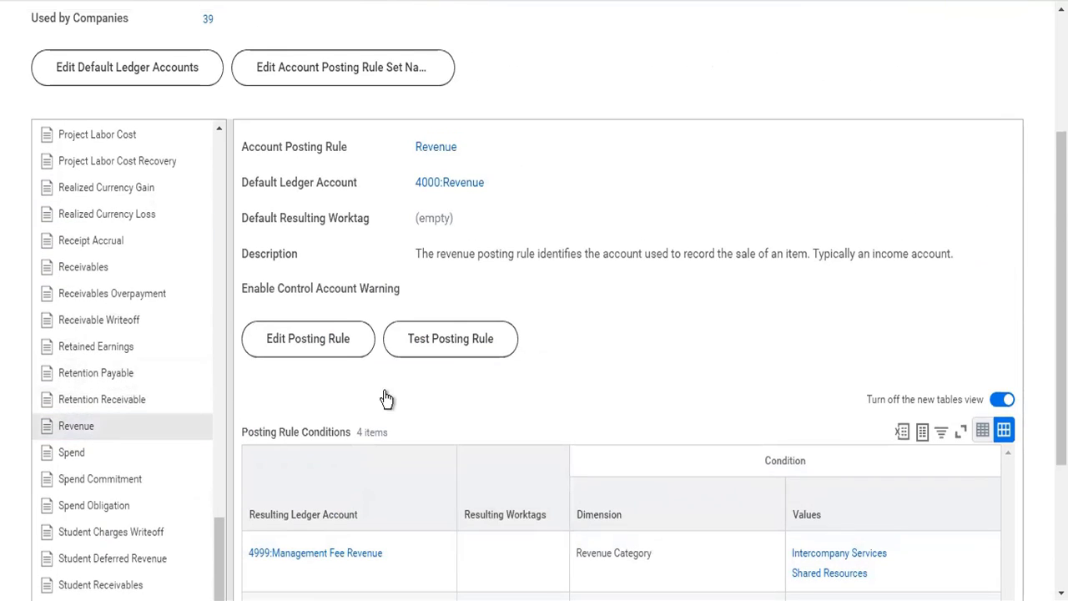
{"action": "scroll", "coordinate": [689, 381], "scroll_direction": "down", "scroll_amount": 2}
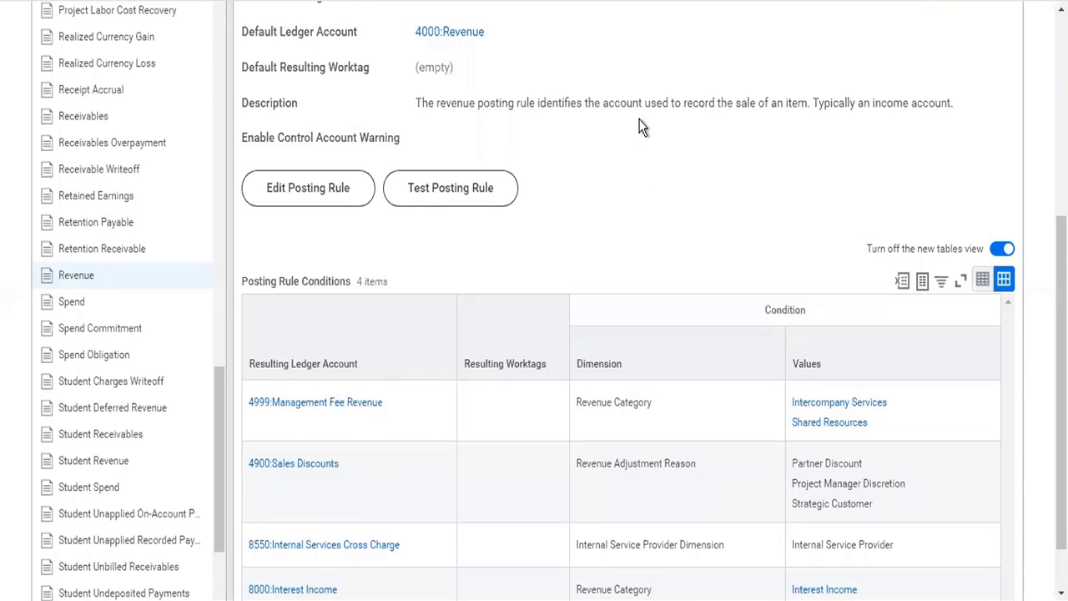
{"action": "scroll", "coordinate": [641, 127], "scroll_direction": "down", "scroll_amount": 1}
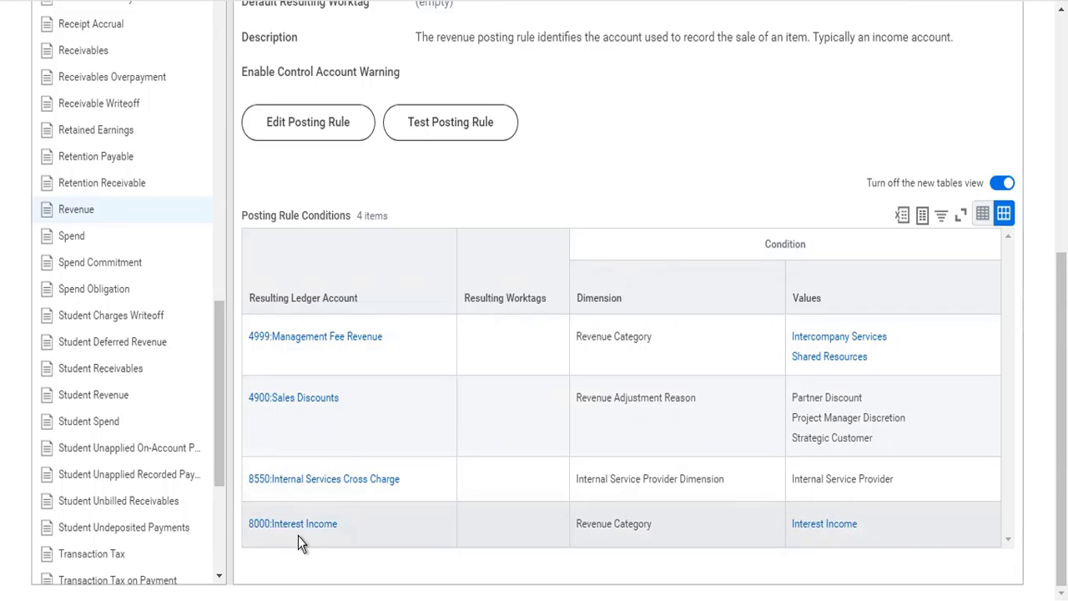
{"action": "mouse_move", "coordinate": [290, 528]}
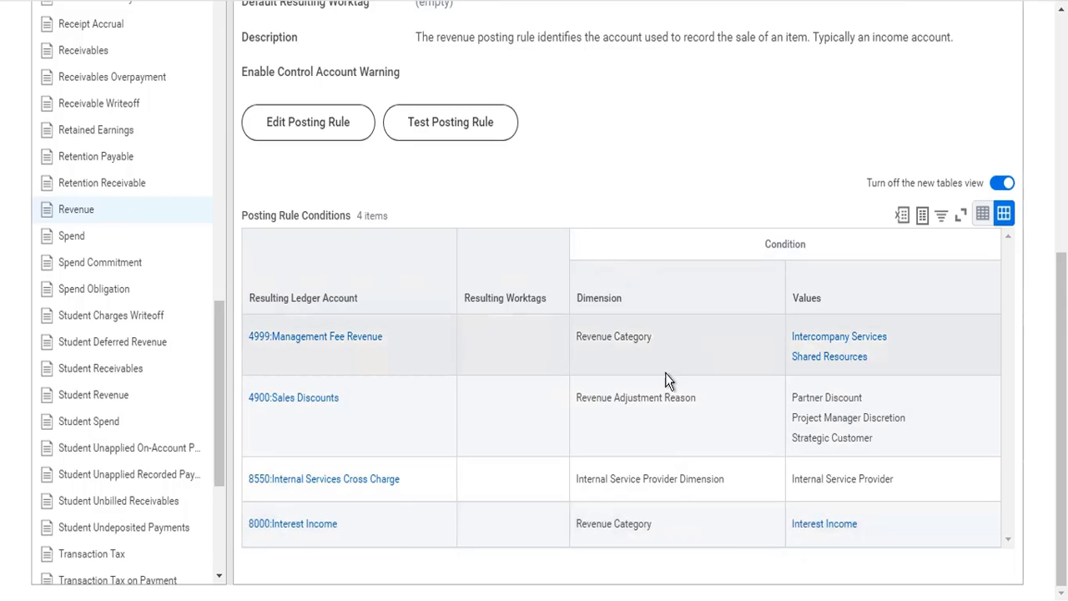
{"action": "mouse_move", "coordinate": [670, 518]}
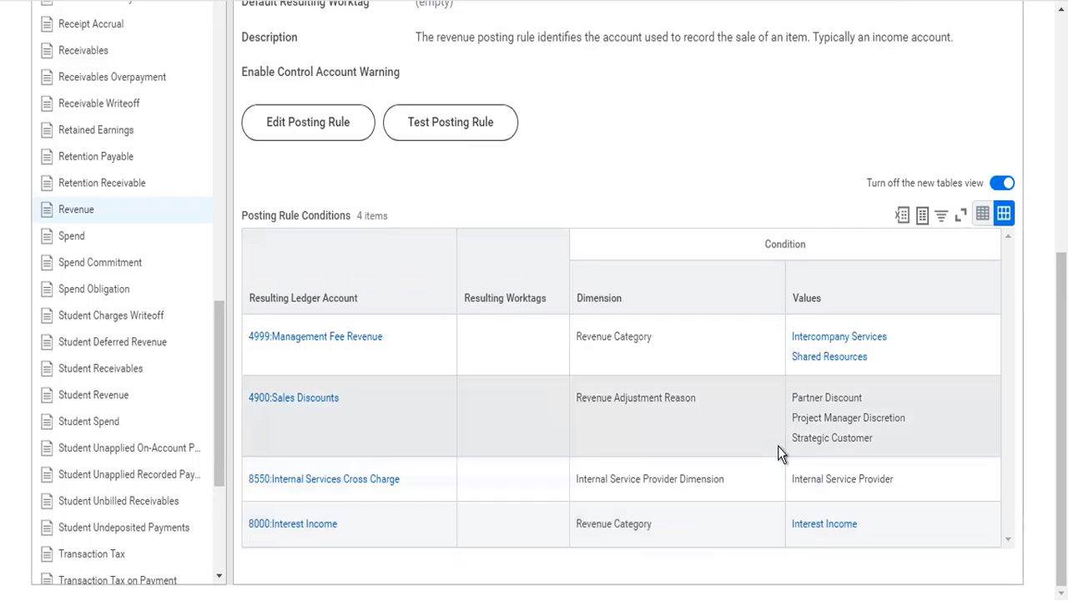
{"action": "scroll", "coordinate": [772, 430], "scroll_direction": "up", "scroll_amount": 4}
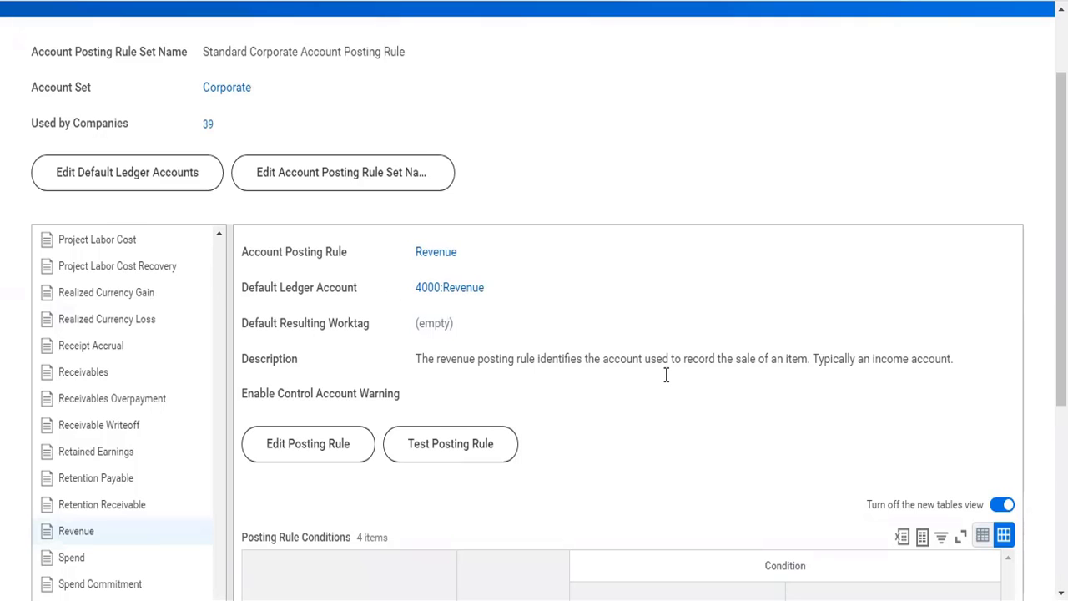
{"action": "scroll", "coordinate": [665, 375], "scroll_direction": "down", "scroll_amount": 4}
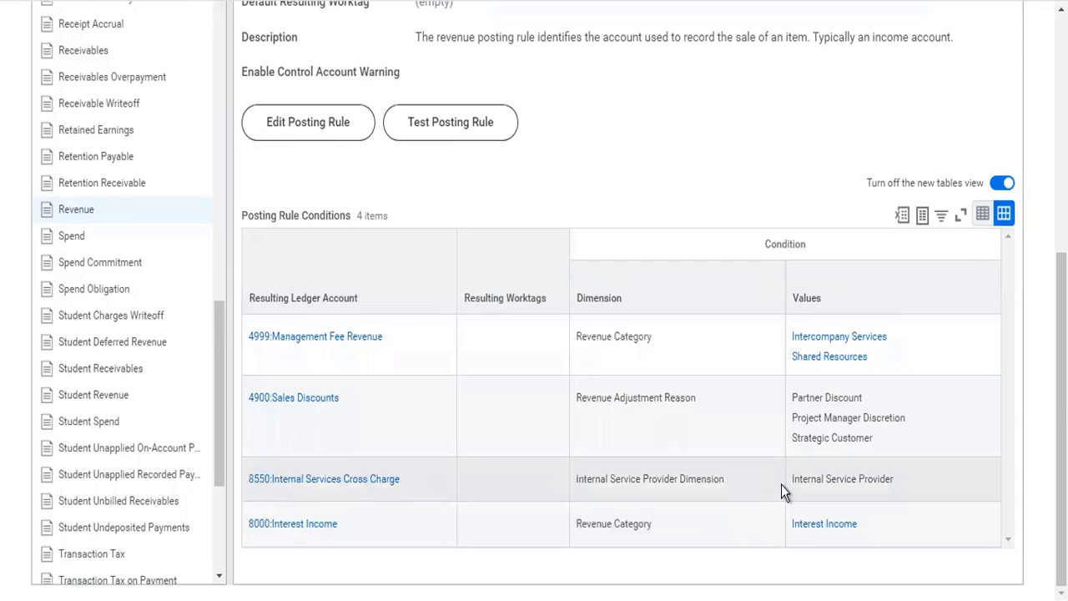
{"action": "scroll", "coordinate": [781, 484], "scroll_direction": "up", "scroll_amount": 5}
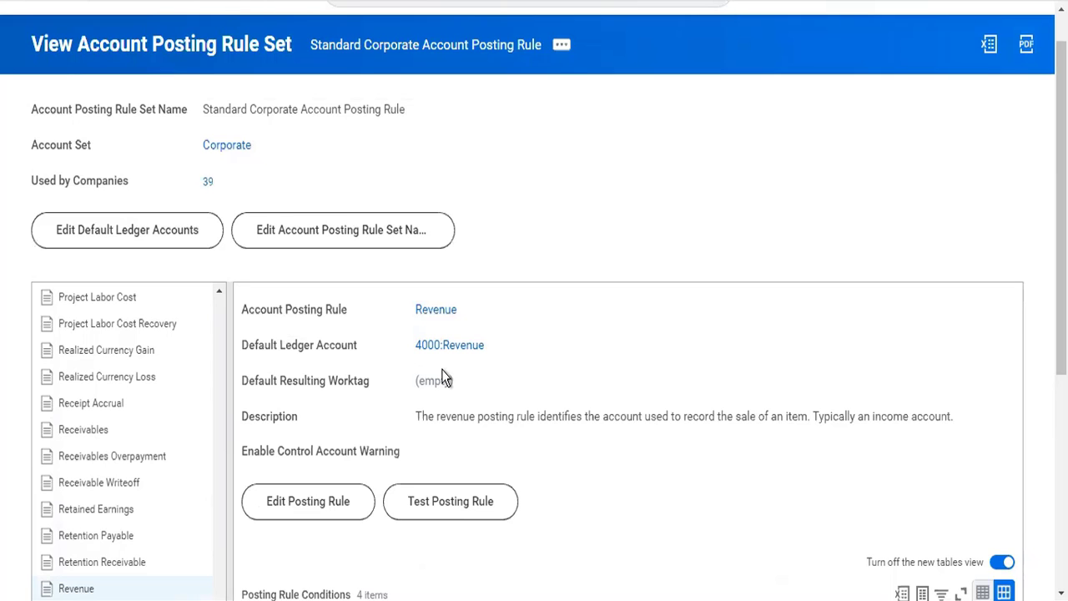
{"action": "scroll", "coordinate": [694, 430], "scroll_direction": "down", "scroll_amount": 2}
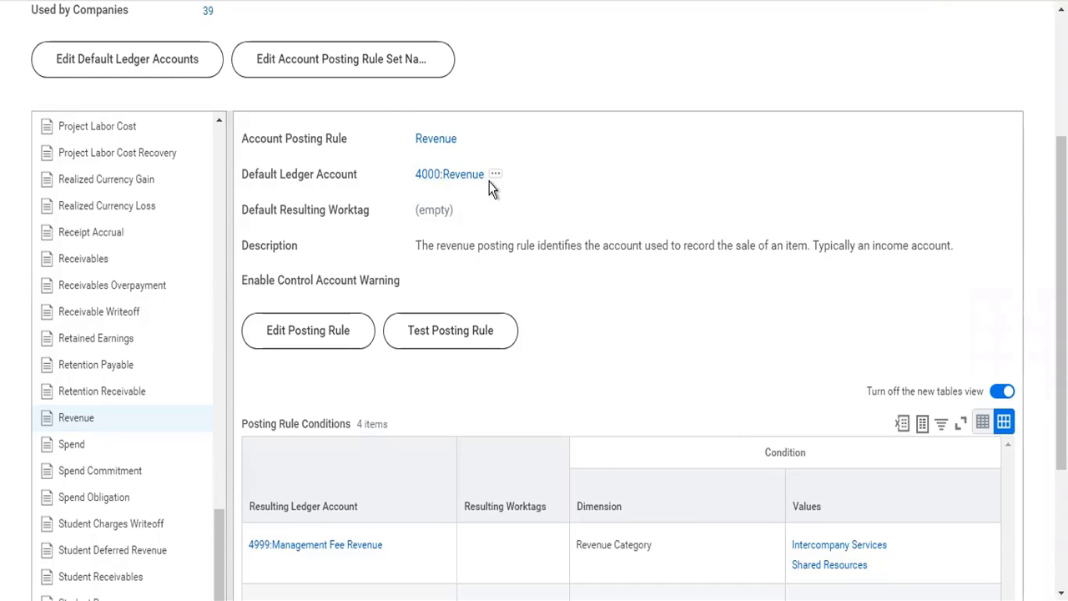
{"action": "scroll", "coordinate": [676, 338], "scroll_direction": "down", "scroll_amount": 3}
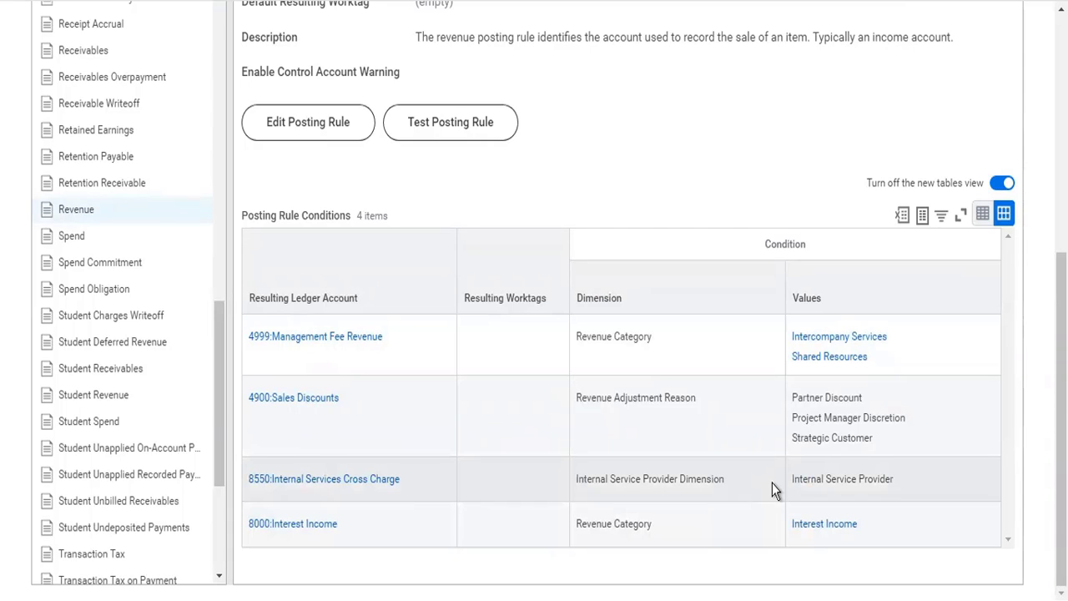
Search for "cr acc post rule" and open the Create Account Posting Rule Set task.
{"action": "scroll", "coordinate": [772, 483], "scroll_direction": "up", "scroll_amount": 3}
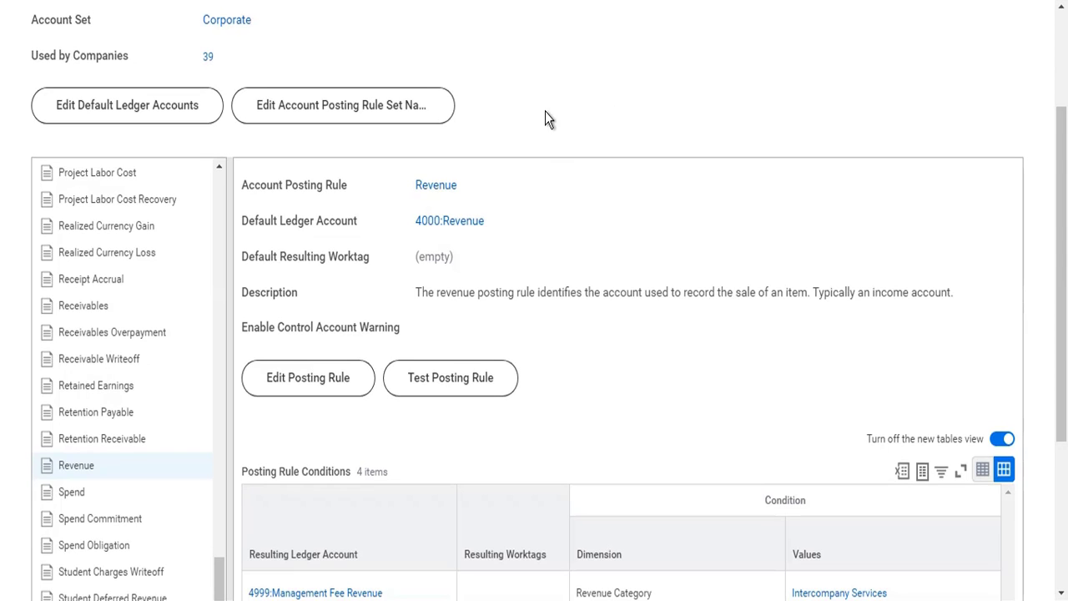
{"action": "scroll", "coordinate": [545, 111], "scroll_direction": "up", "scroll_amount": 2}
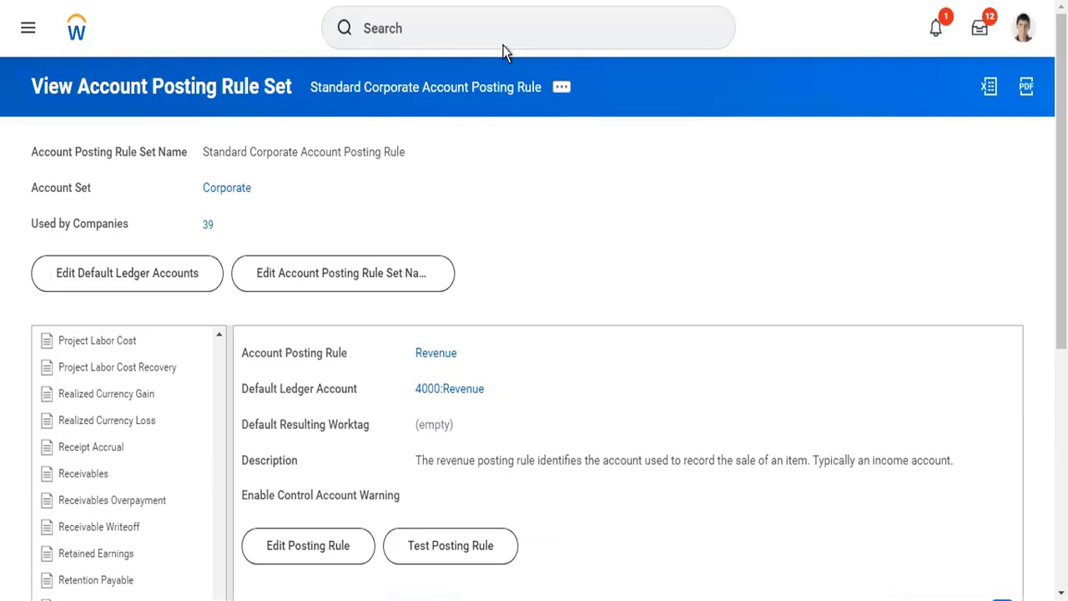
{"action": "left_click", "coordinate": [505, 44]}
{"action": "type", "text": "cr ac"}
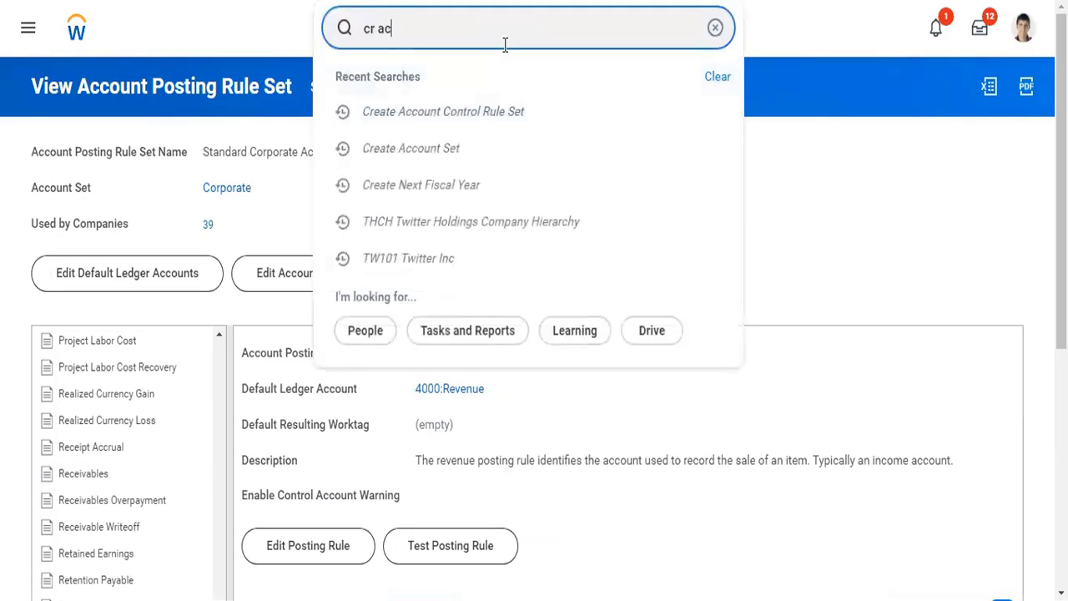
{"action": "type", "text": "c post rule"}
{"action": "key", "text": "Down"}
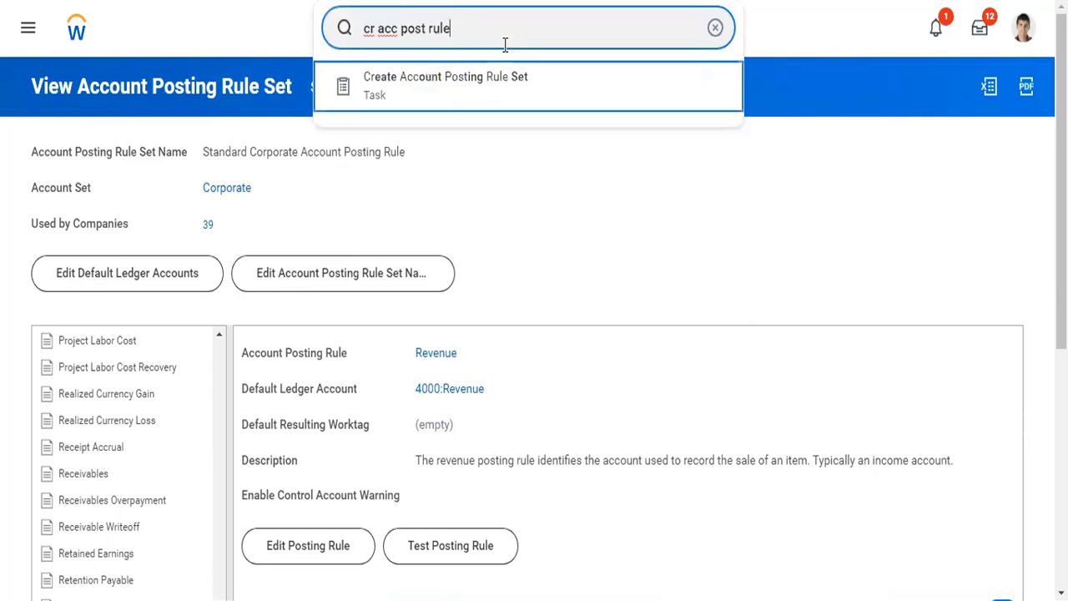
{"action": "key", "text": "Return"}
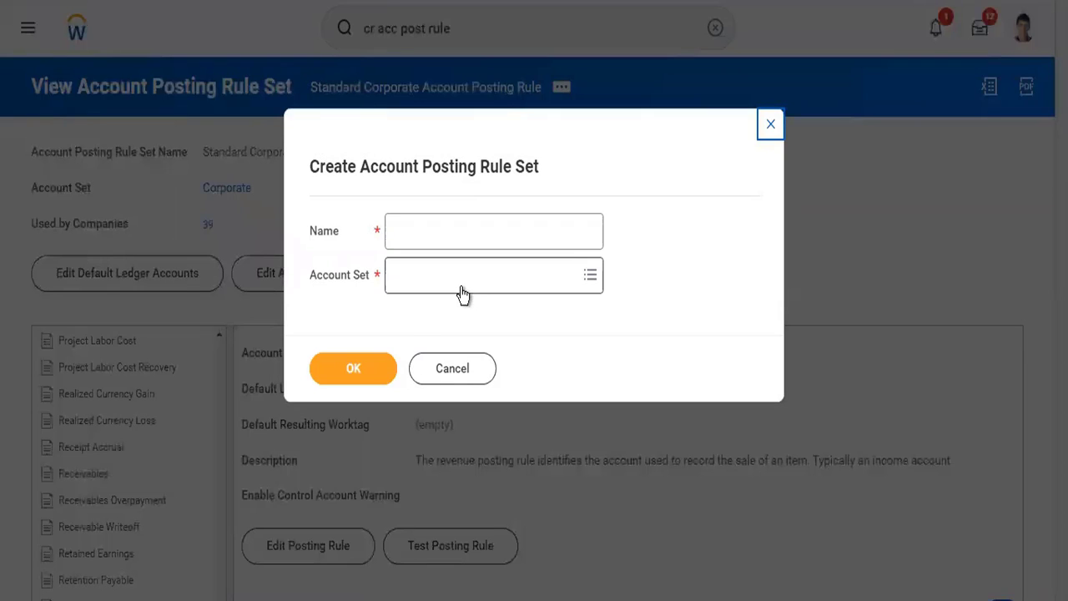
Create an account posting rule set named Test25555 that uses the Corporate account set.
{"action": "left_click", "coordinate": [464, 293]}
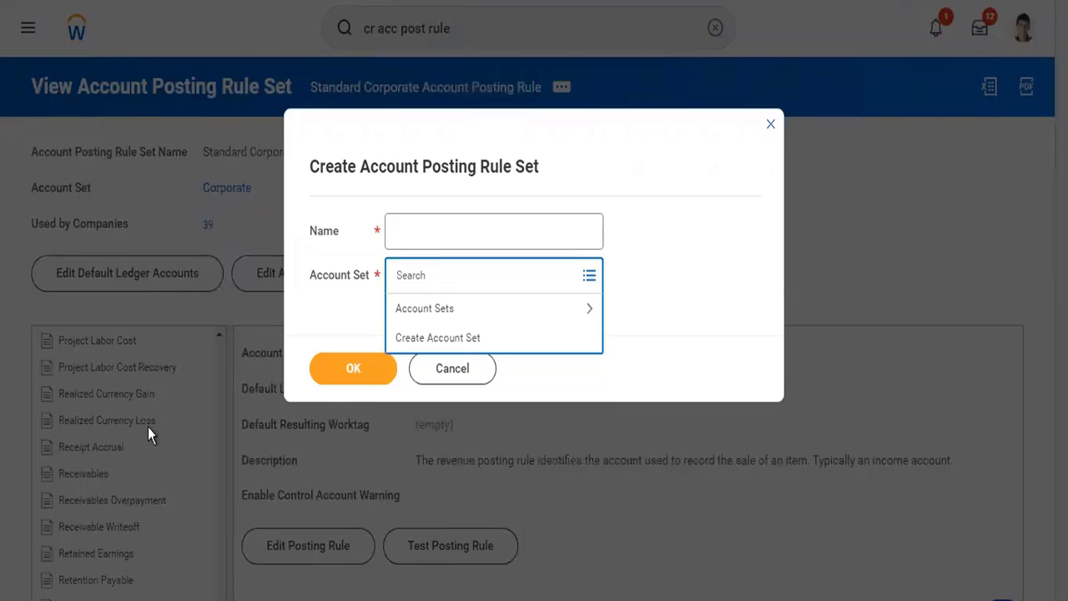
{"action": "left_click", "coordinate": [420, 228]}
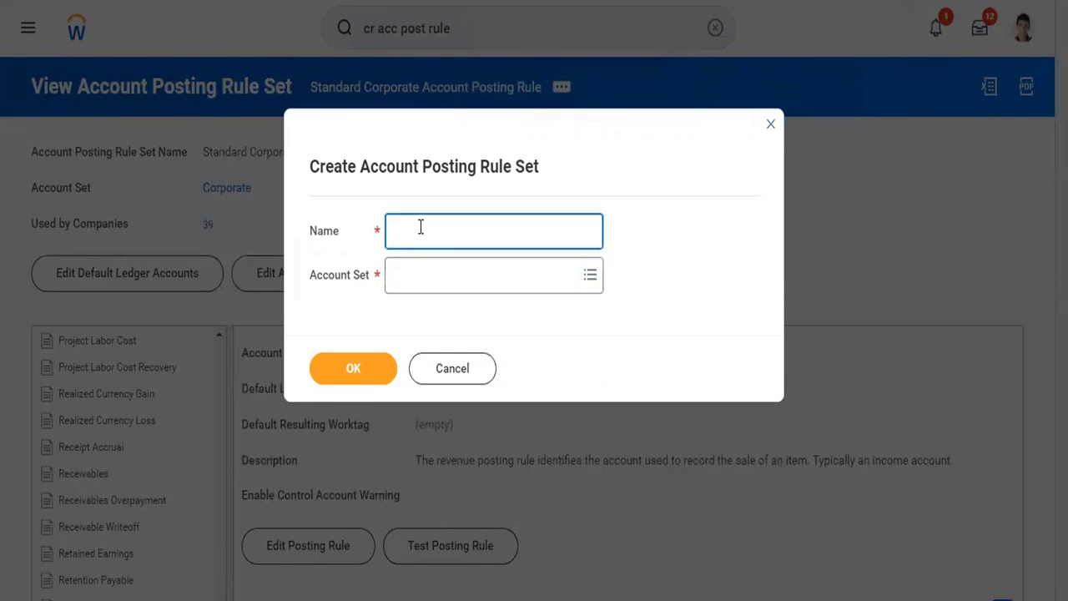
{"action": "type", "text": "Test25555"}
{"action": "key", "text": "Tab"}
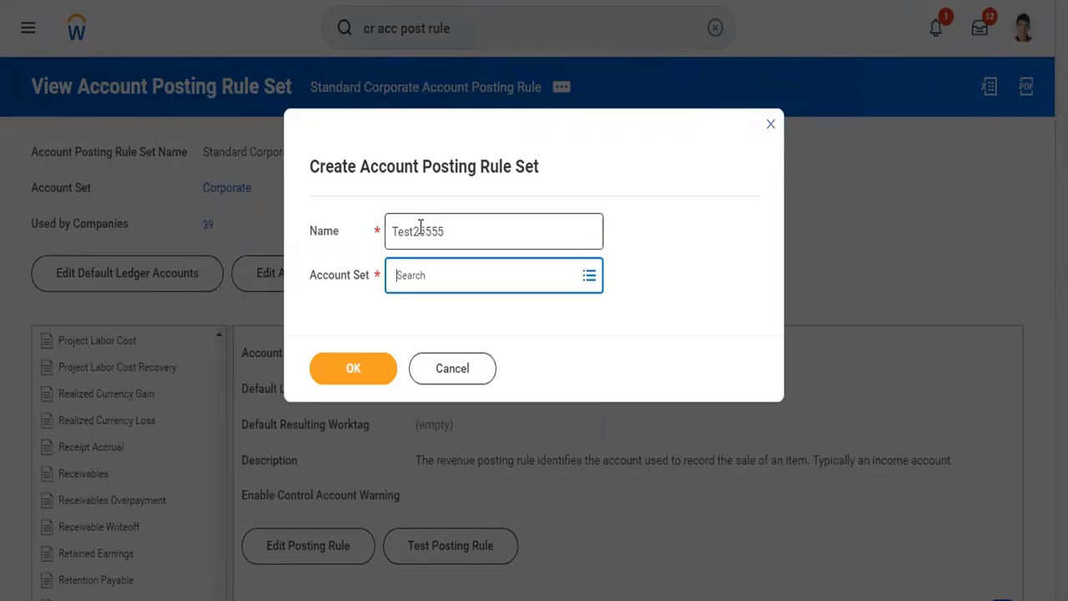
{"action": "type", "text": "corp"}
{"action": "key", "text": "Return"}
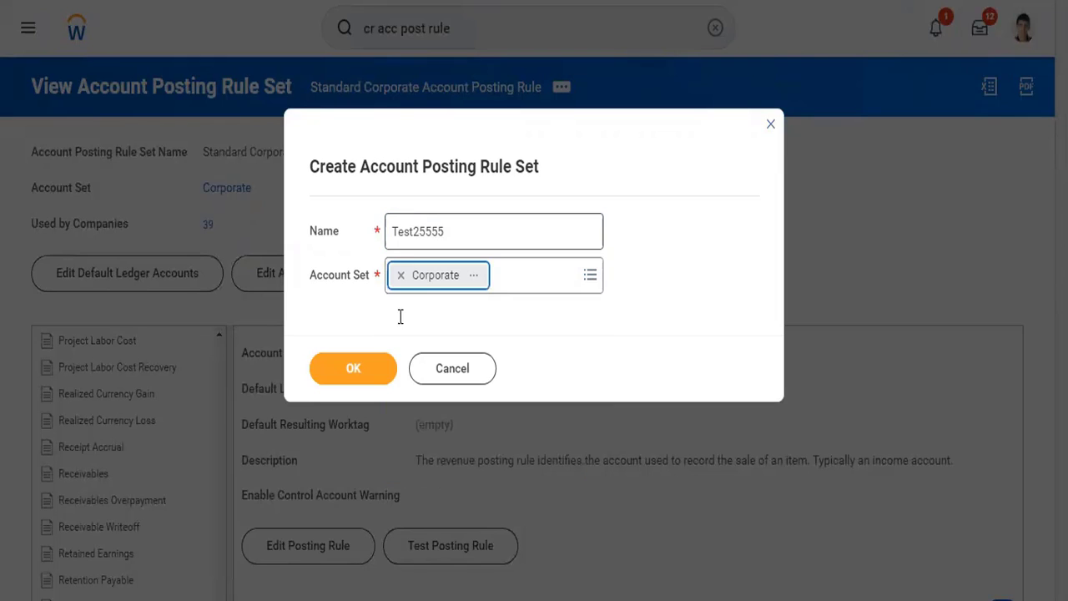
{"action": "left_click", "coordinate": [377, 387]}
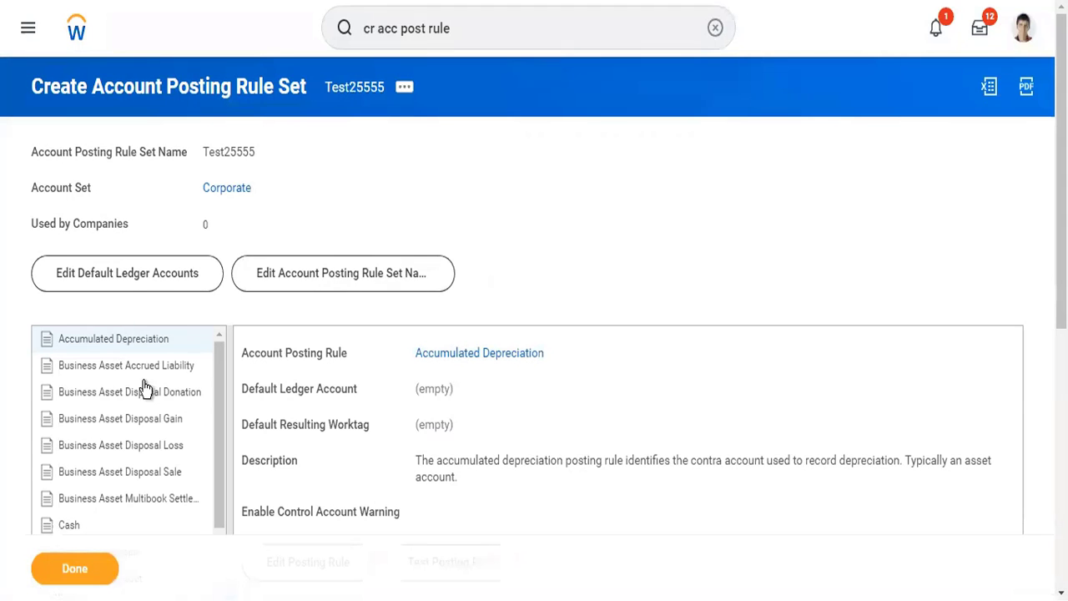
Try setting 4000:Revenue as the Accumulated Depreciation posting rule's default ledger account in Test25555 and close the browser tab without saving.
{"action": "scroll", "coordinate": [548, 267], "scroll_direction": "down", "scroll_amount": 5}
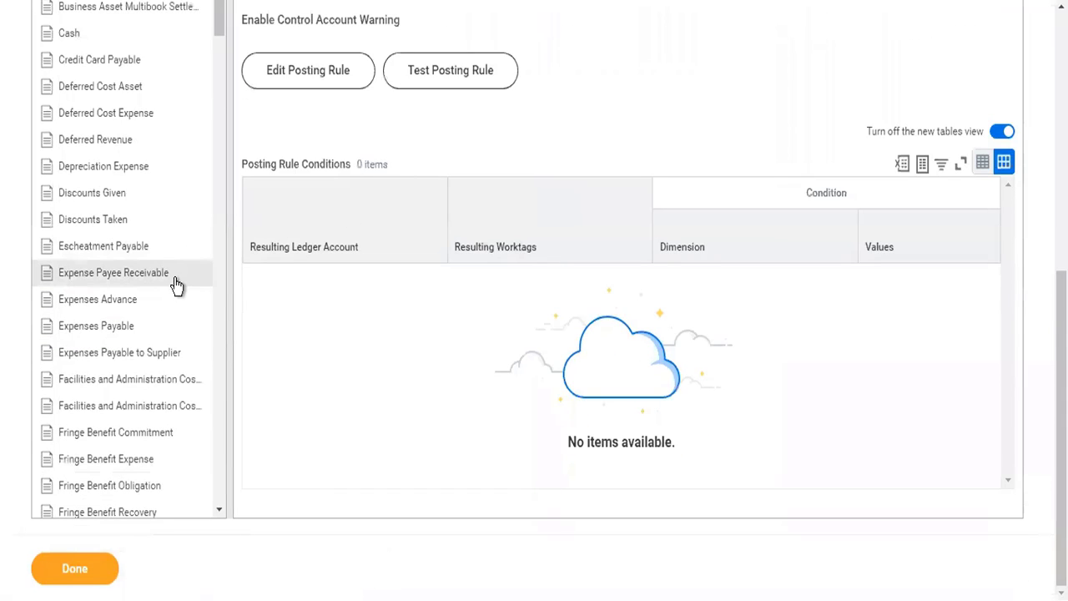
{"action": "scroll", "coordinate": [405, 334], "scroll_direction": "up", "scroll_amount": 4}
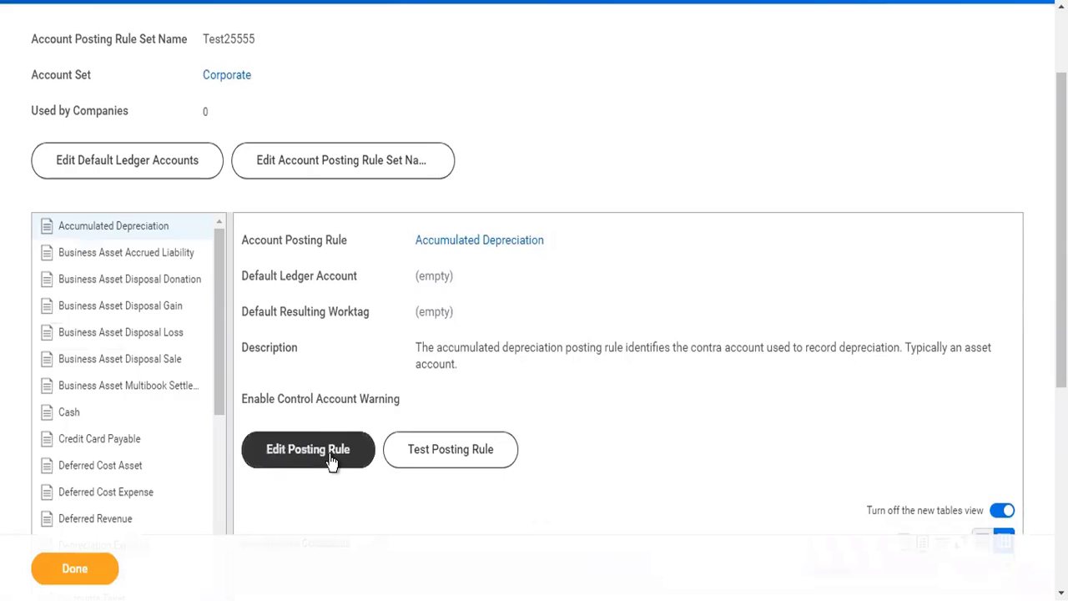
{"action": "left_click", "coordinate": [332, 459]}
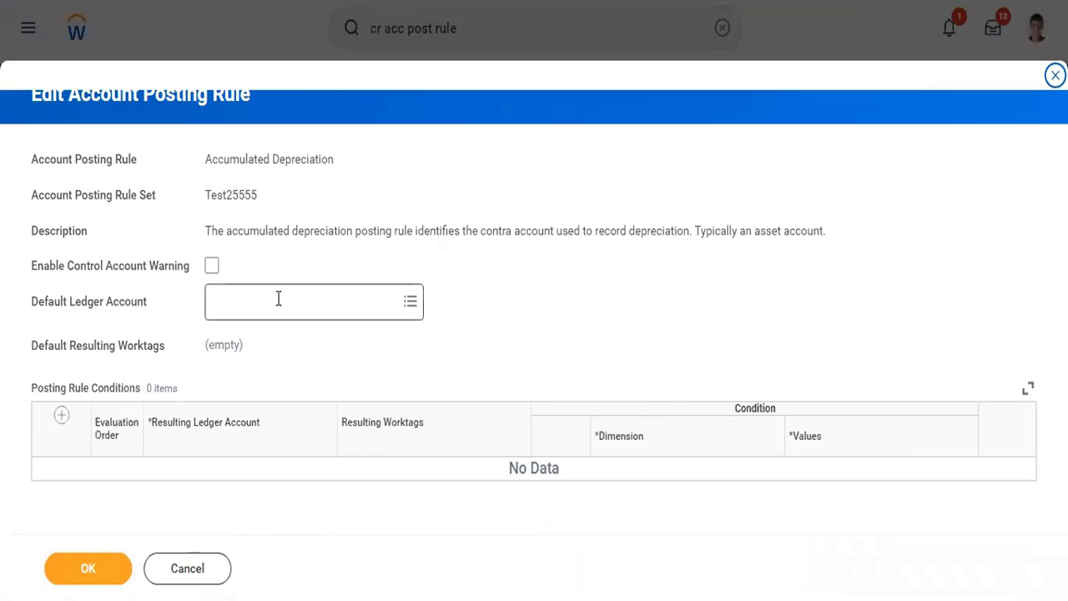
{"action": "left_click", "coordinate": [278, 299]}
{"action": "type", "text": "4000"}
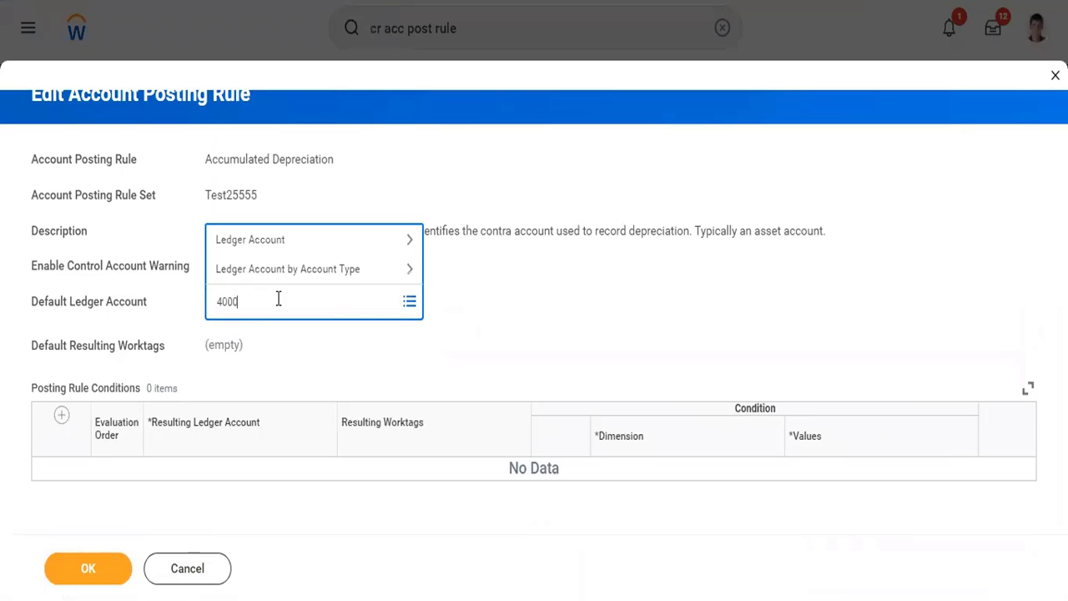
{"action": "key", "text": "Return"}
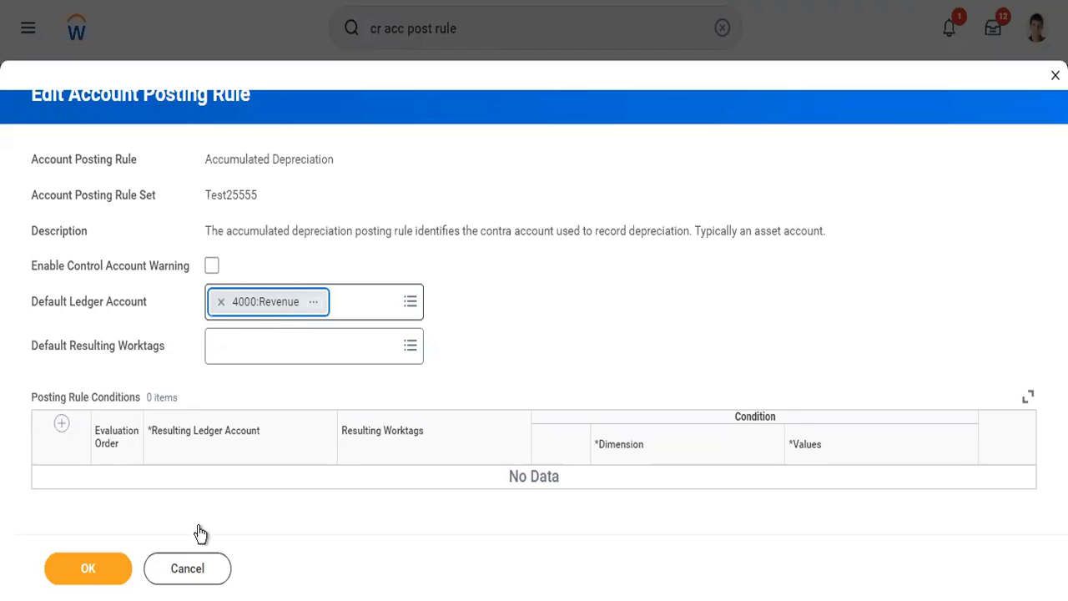
{"action": "right_click", "coordinate": [635, 0]}
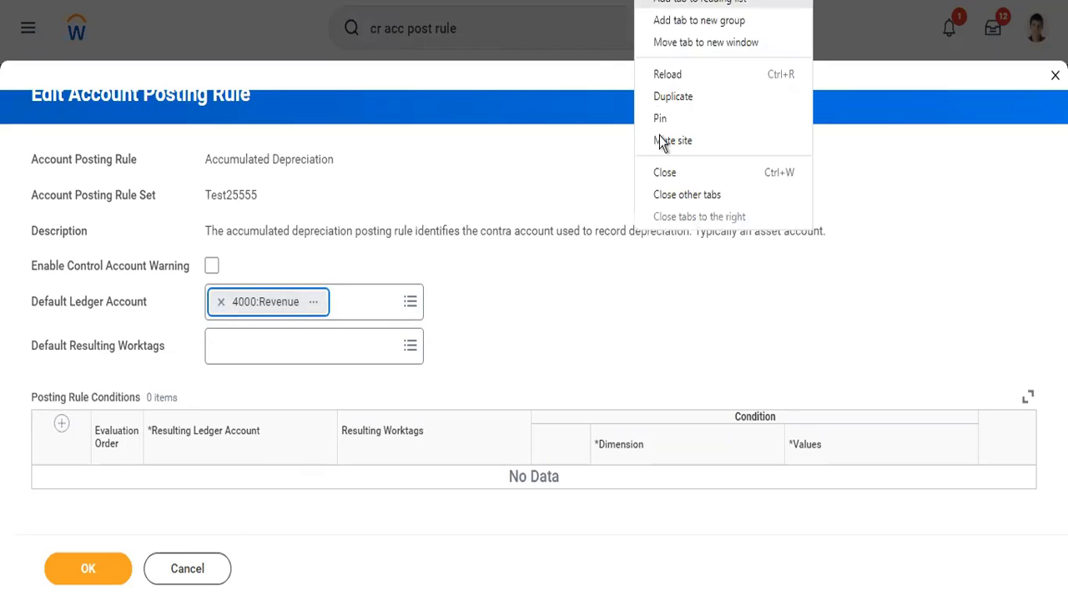
{"action": "left_click", "coordinate": [664, 173]}
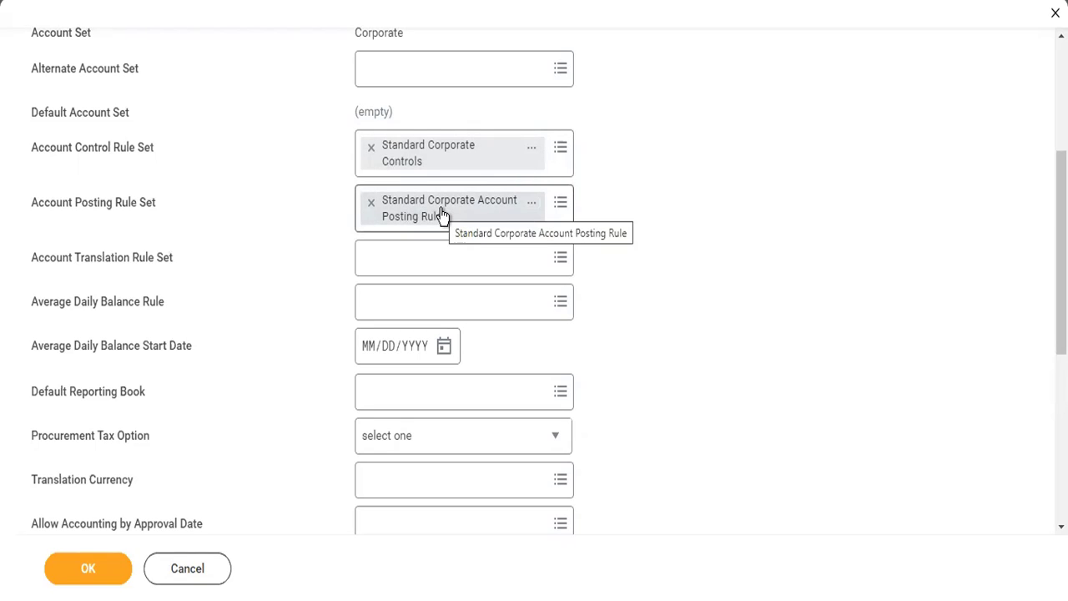
Choose Reverse Debit/Credit as the journal reversal option and submit the company's accounting details.
{"action": "scroll", "coordinate": [250, 422], "scroll_direction": "down", "scroll_amount": 4}
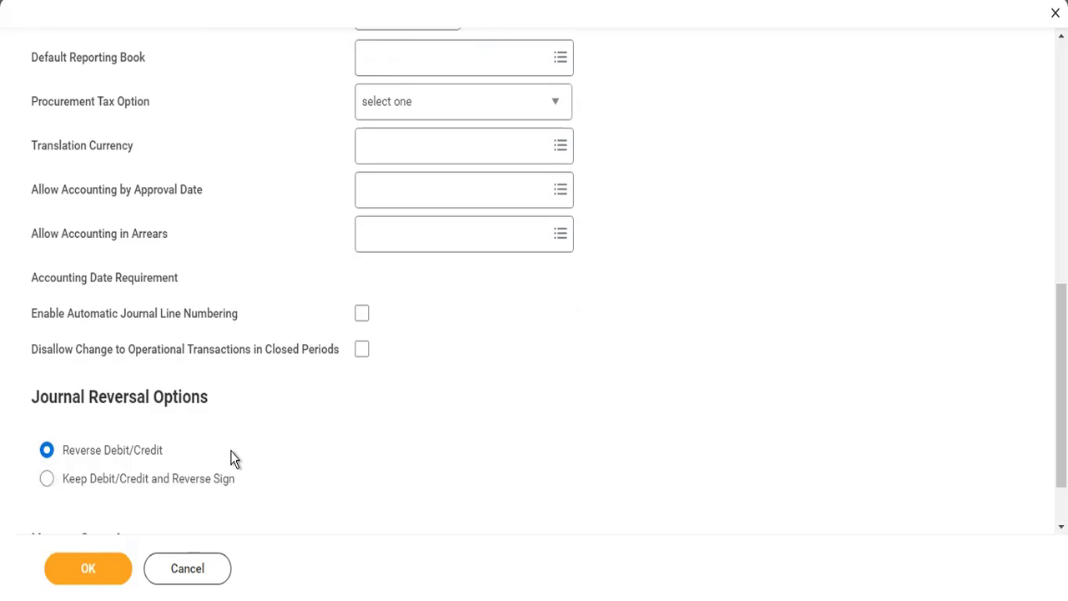
{"action": "scroll", "coordinate": [404, 163], "scroll_direction": "up", "scroll_amount": 3}
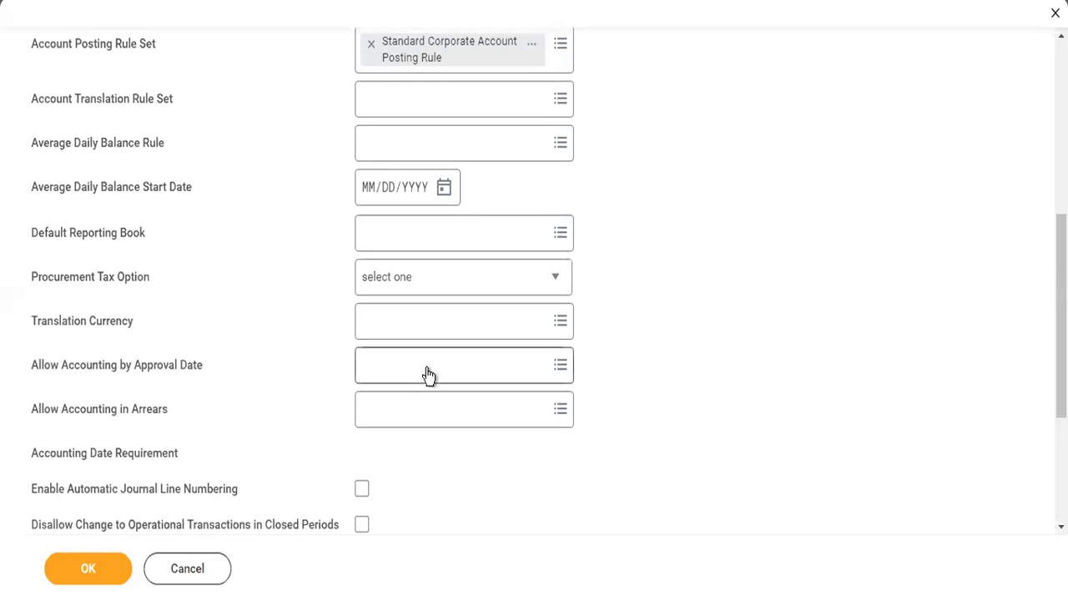
{"action": "scroll", "coordinate": [428, 374], "scroll_direction": "down", "scroll_amount": 4}
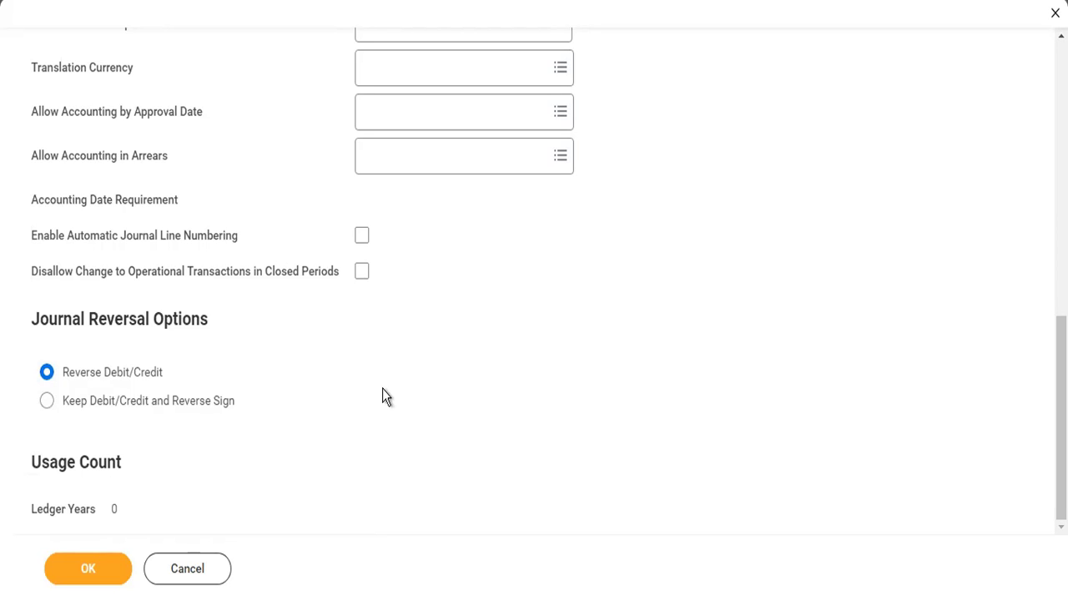
{"action": "scroll", "coordinate": [383, 396], "scroll_direction": "up", "scroll_amount": 3}
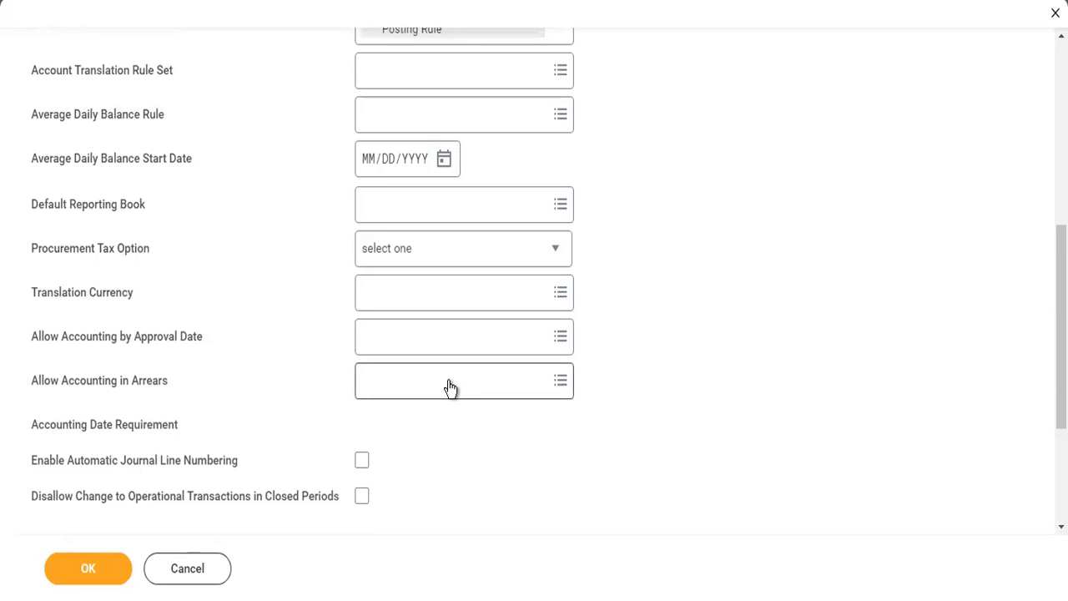
{"action": "scroll", "coordinate": [450, 387], "scroll_direction": "down", "scroll_amount": 3}
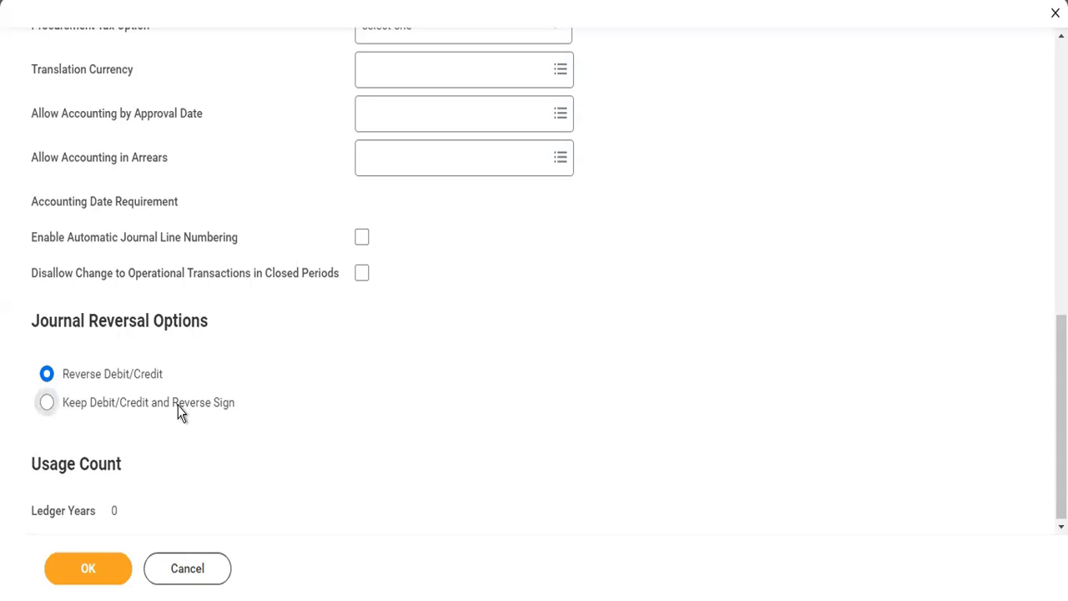
{"action": "left_click", "coordinate": [178, 409]}
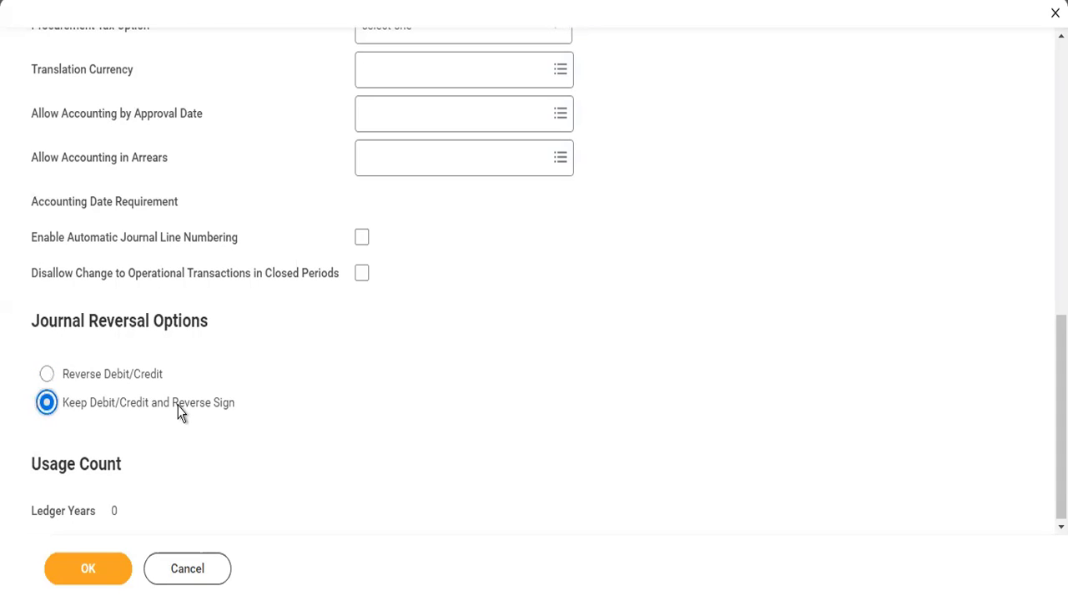
{"action": "left_click", "coordinate": [127, 376]}
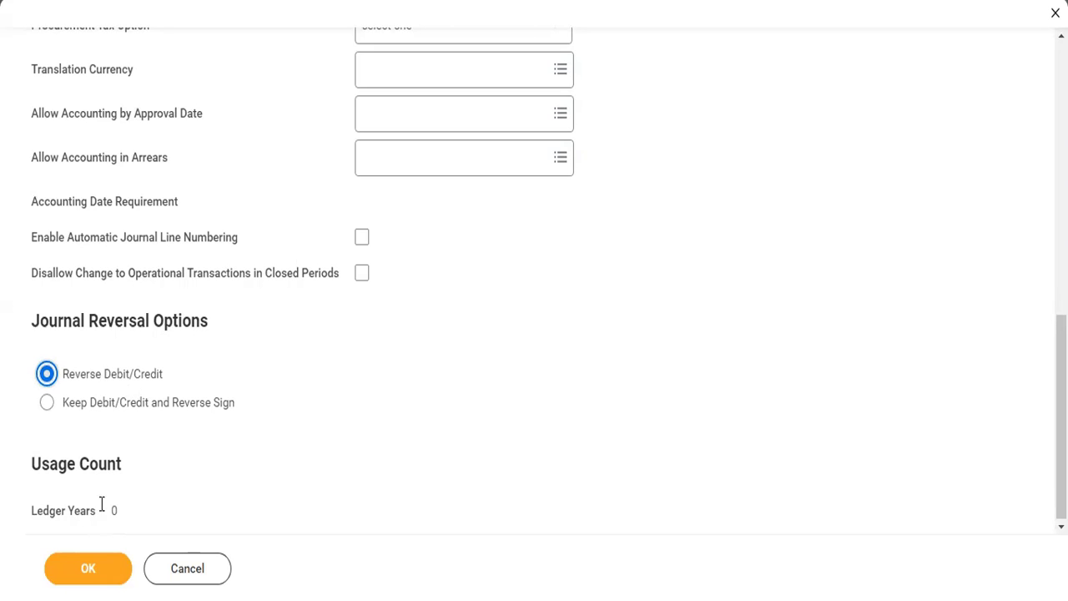
{"action": "left_click", "coordinate": [99, 575]}
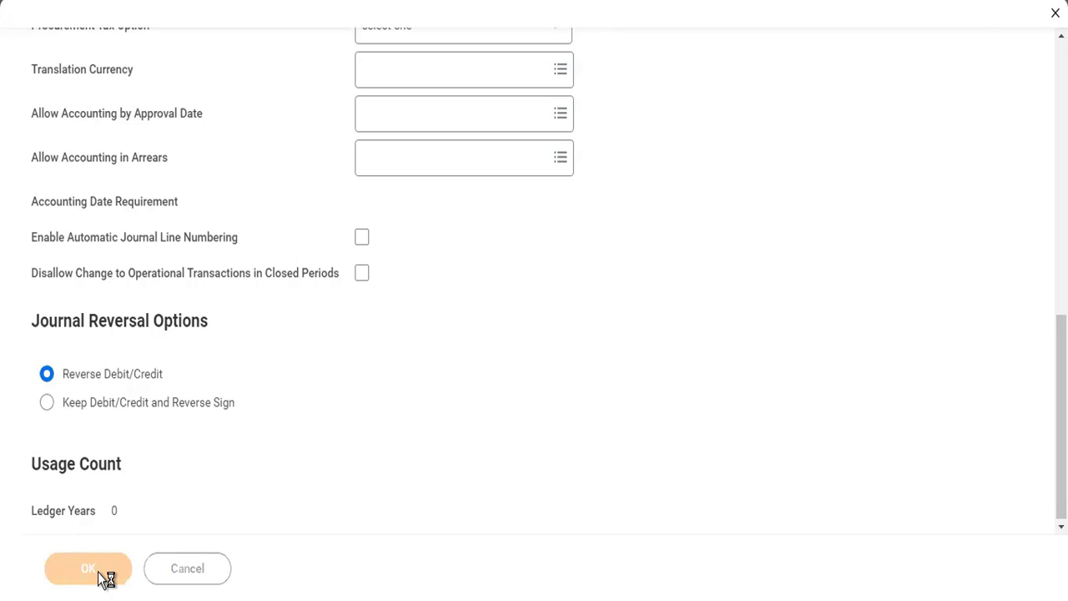